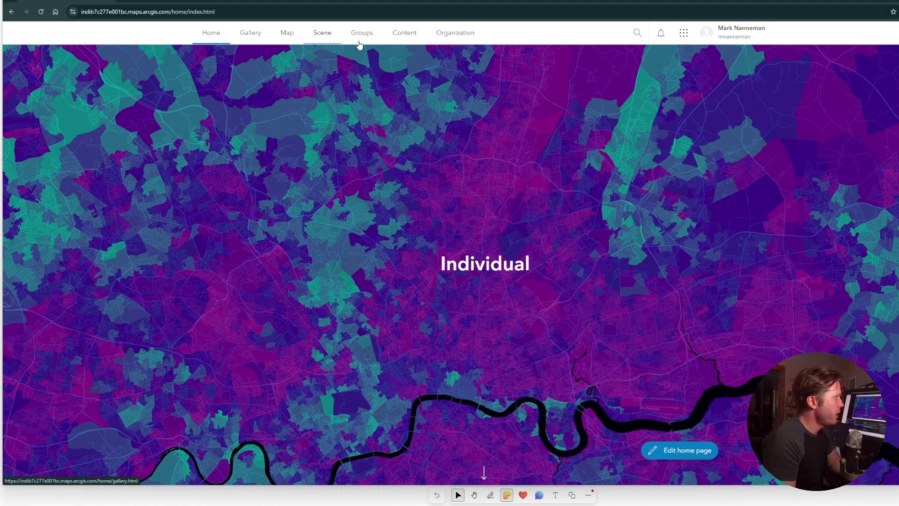
# Step: Open the list of own content items in ArcGIS Online
pyautogui.click(395, 34)
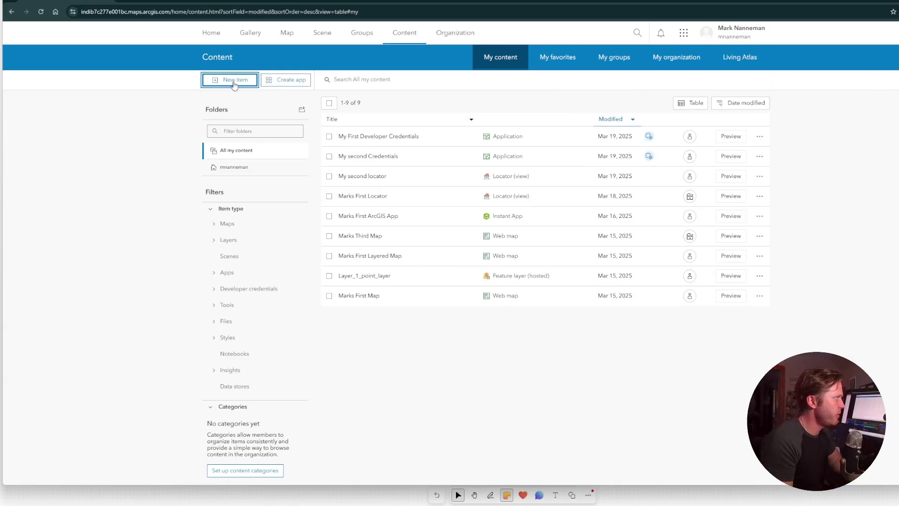
pyautogui.click(235, 81)
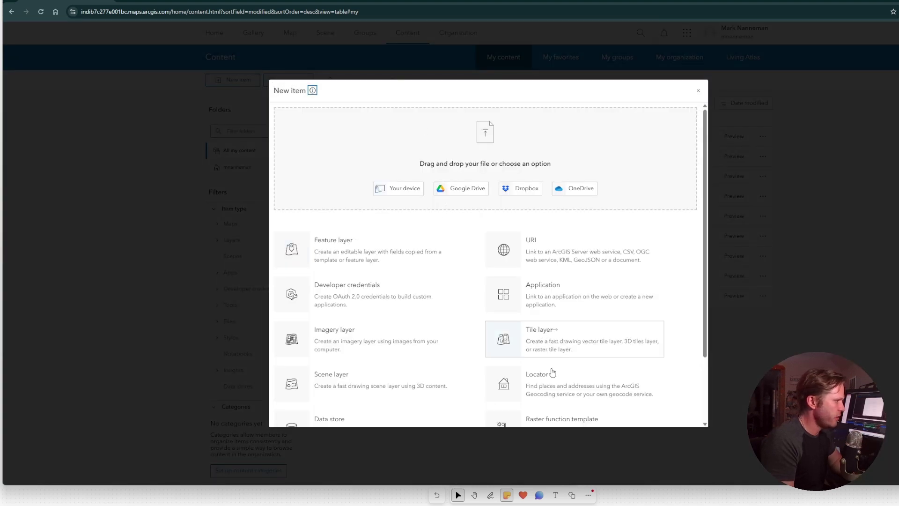
pyautogui.click(553, 373)
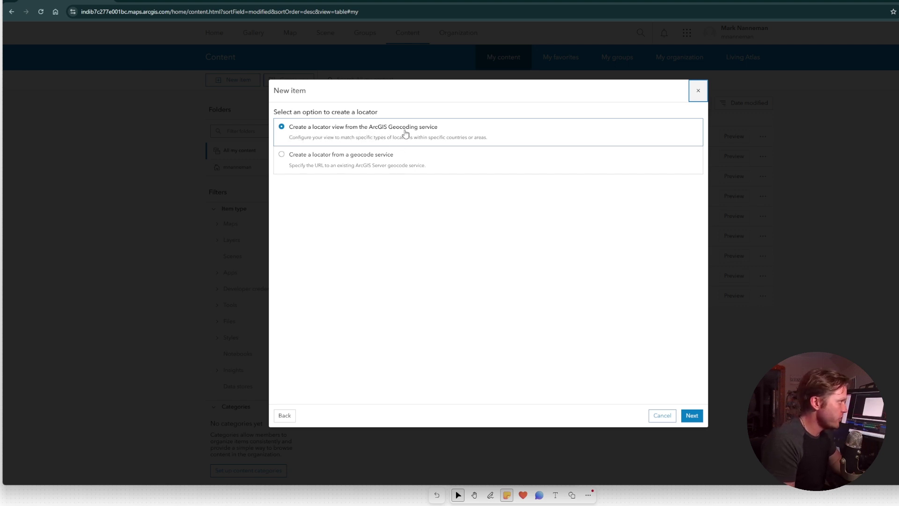
pyautogui.click(692, 416)
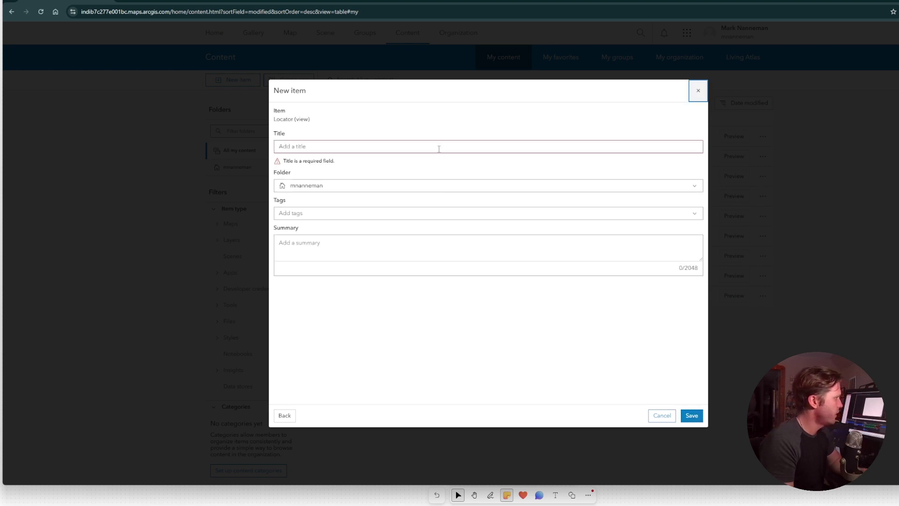
pyautogui.click(439, 149)
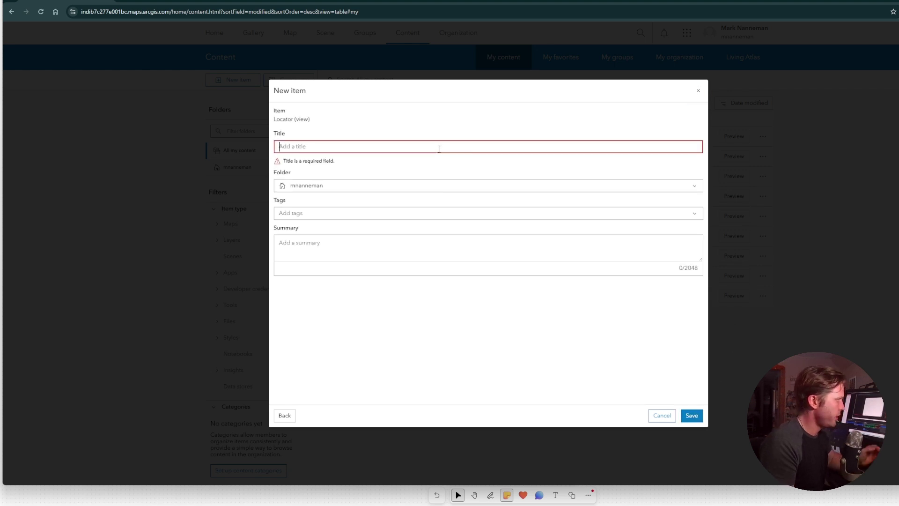
pyautogui.click(440, 214)
pyautogui.click(445, 257)
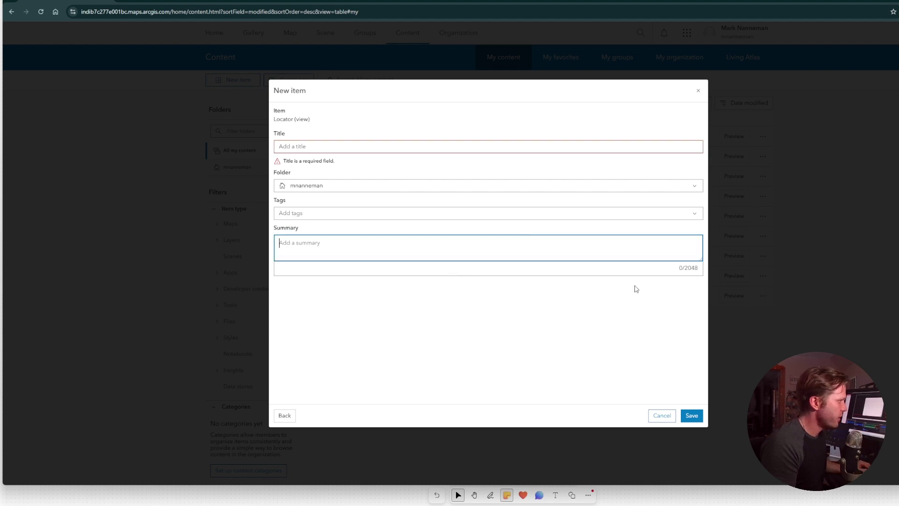
pyautogui.click(662, 415)
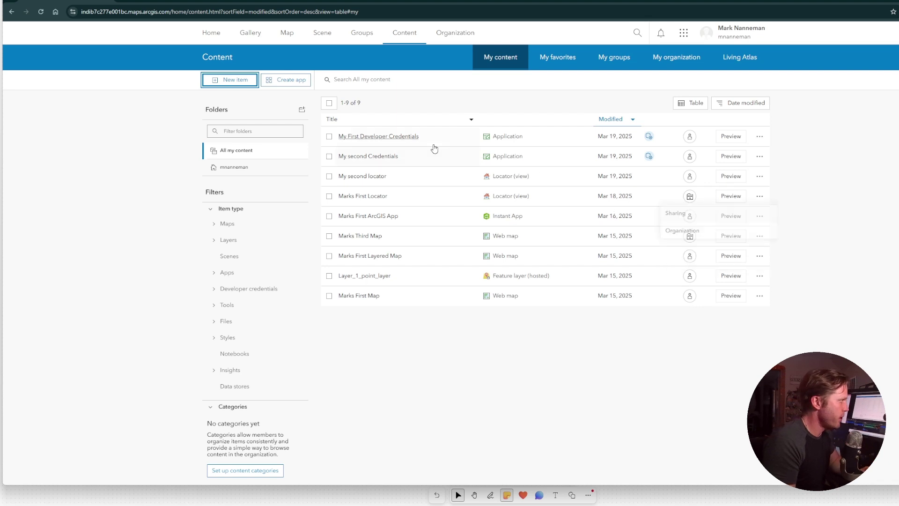
# Step: Open the overview of the existing locator view shared with the organization and examine its geocode service URL
pyautogui.click(385, 200)
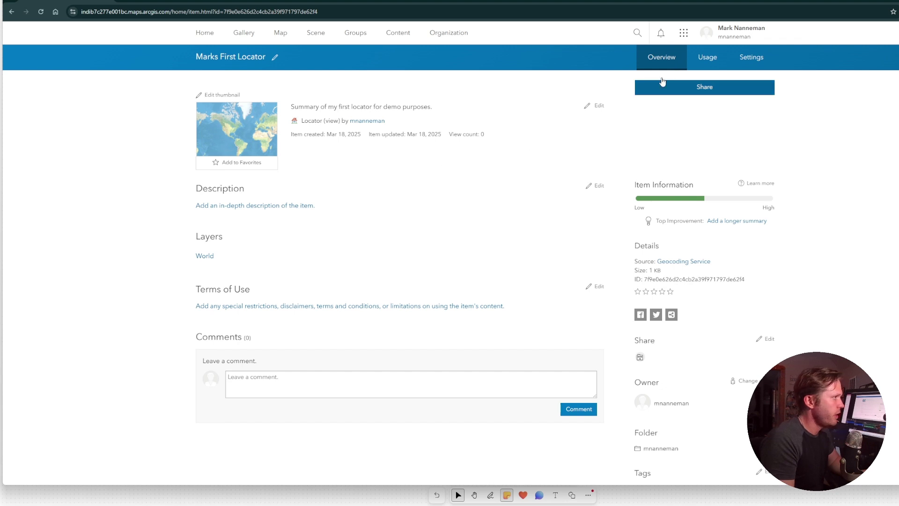
pyautogui.click(664, 61)
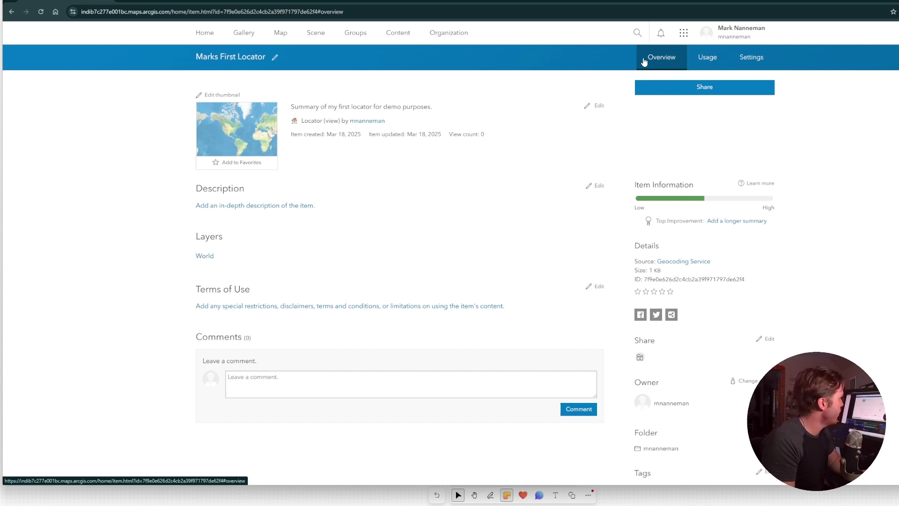
pyautogui.scroll(-5, 514, 214)
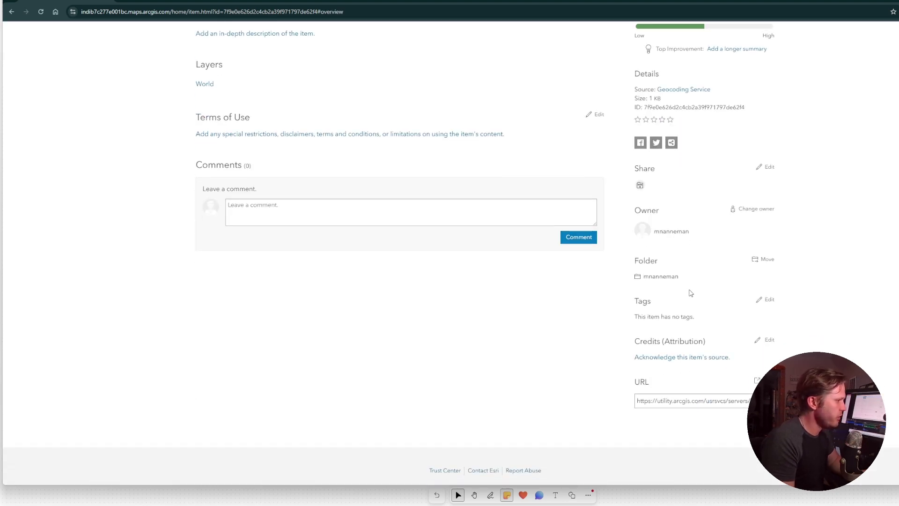
pyautogui.click(661, 403)
pyautogui.moveTo(656, 401); pyautogui.dragTo(749, 401)
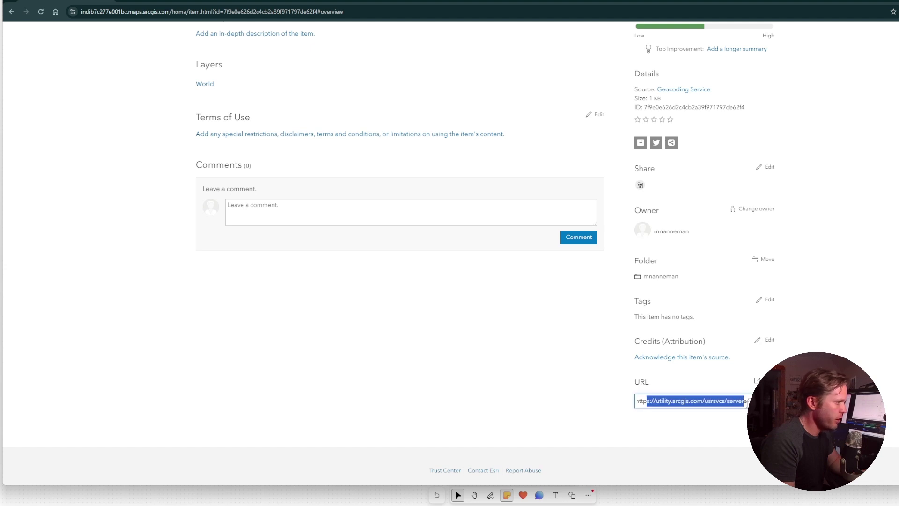
pyautogui.click(696, 396)
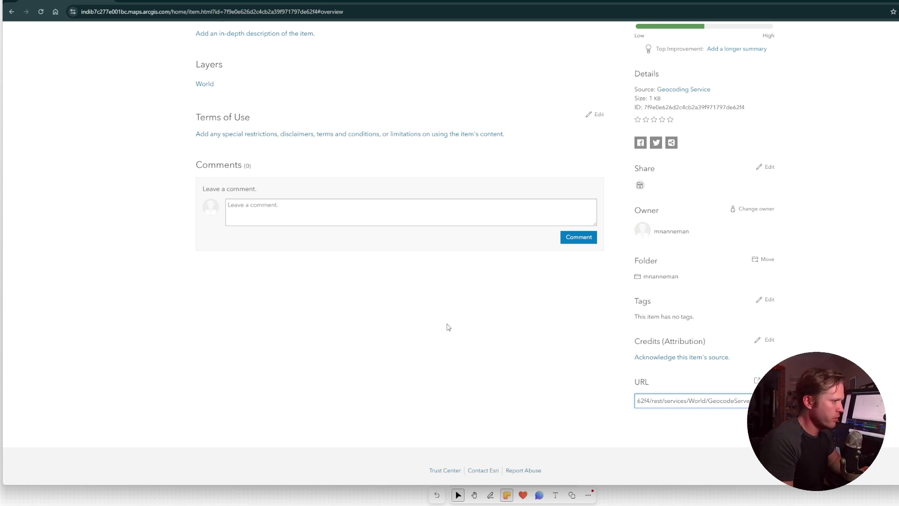
# Step: Switch to the ArcGIS REST APIs documentation, examine the /suggest part of the Suggest URL, and return to the locator's overview
pyautogui.hotkey('alt', 'Tab')
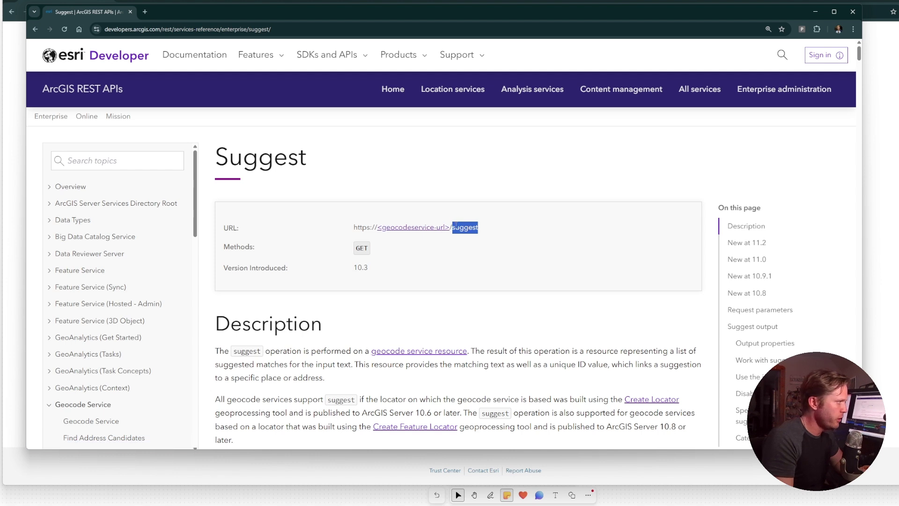
pyautogui.moveTo(450, 227); pyautogui.dragTo(490, 229)
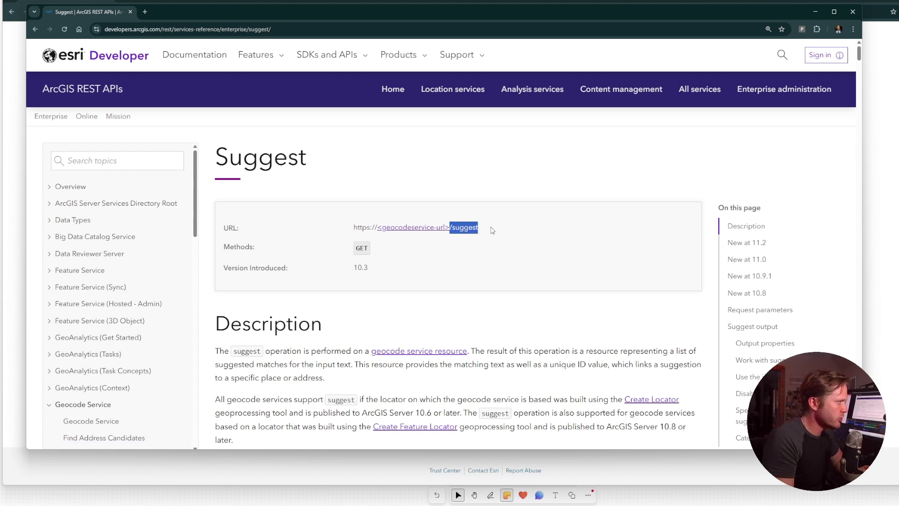
pyautogui.click(459, 4)
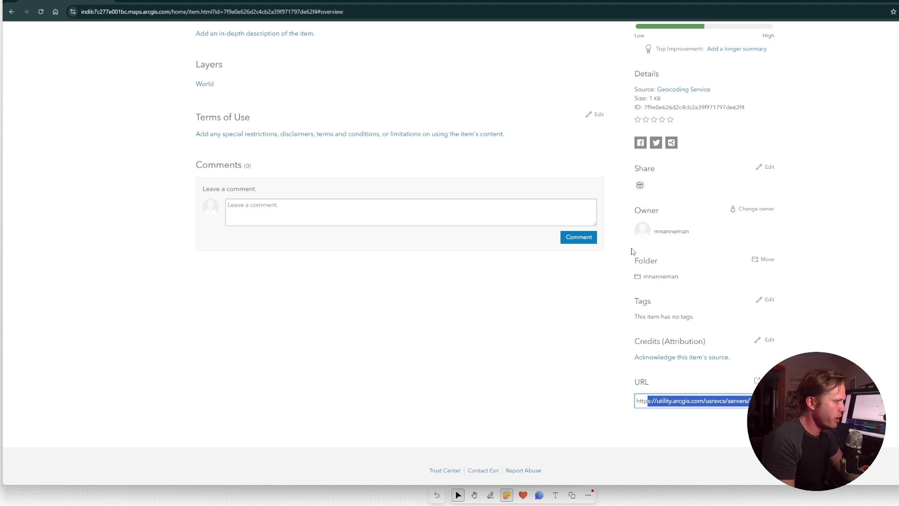
pyautogui.scroll(1, 497, 73)
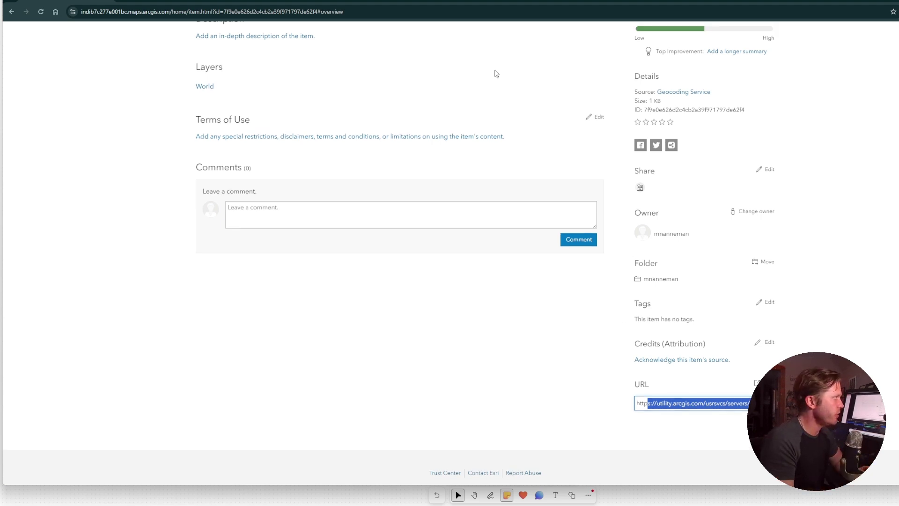
pyautogui.scroll(4, 496, 73)
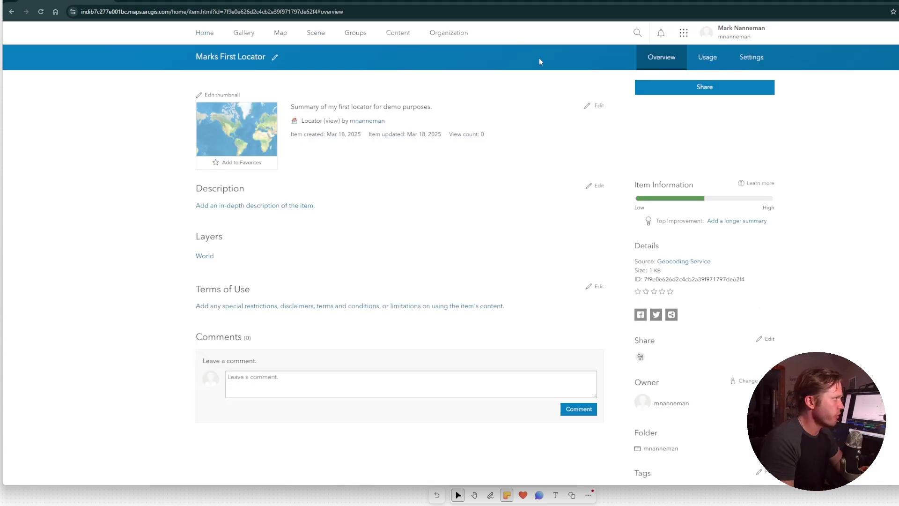
# Step: Start a new developer credentials item from the content list with the OAuth 2.0 credential type
pyautogui.click(399, 35)
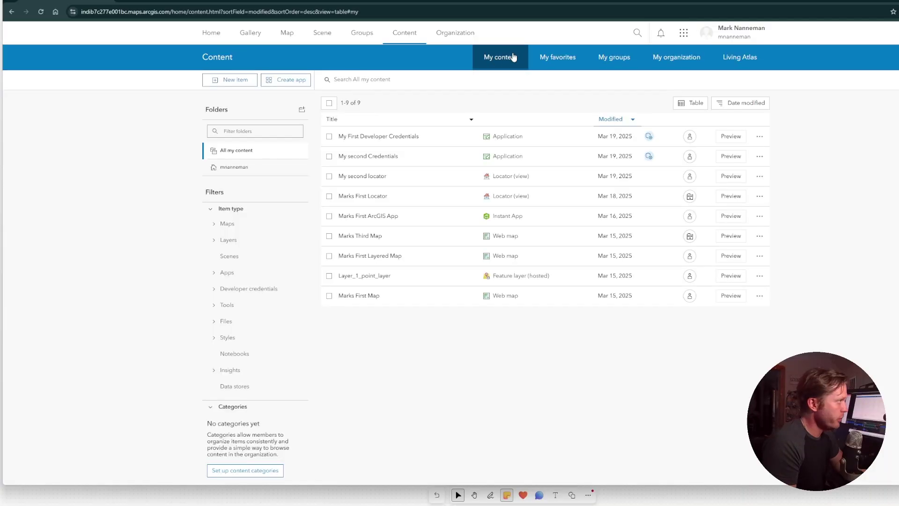
pyautogui.click(234, 79)
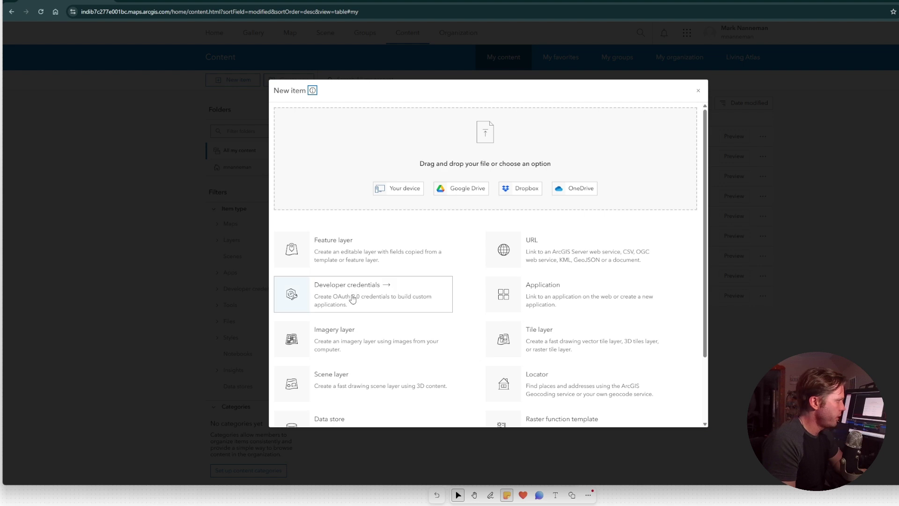
pyautogui.click(353, 296)
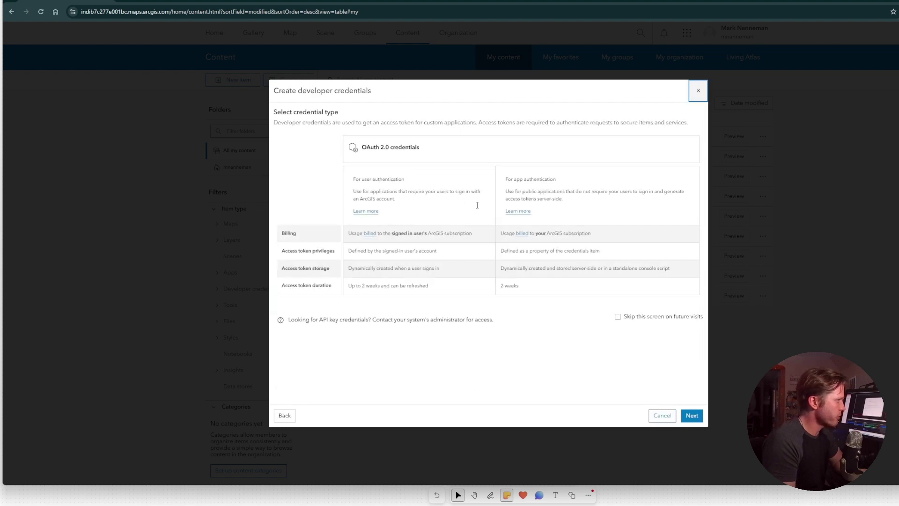
pyautogui.click(692, 415)
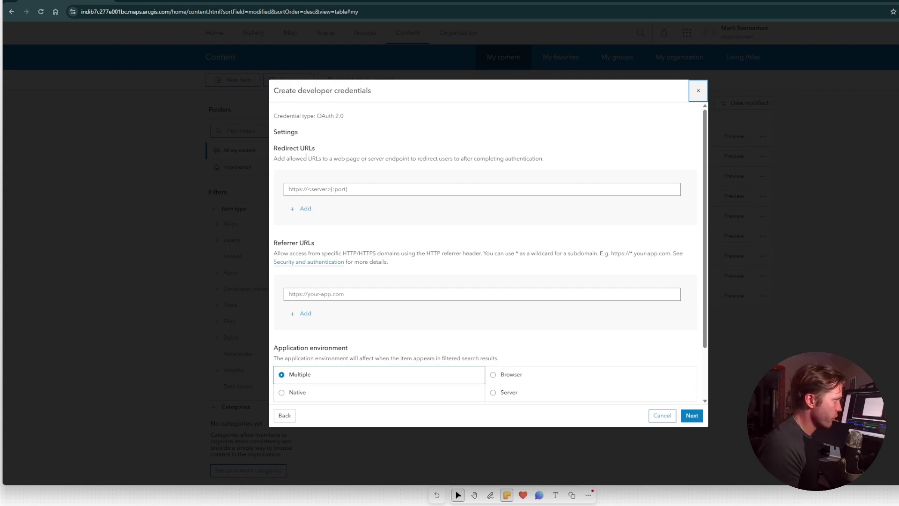
pyautogui.click(333, 188)
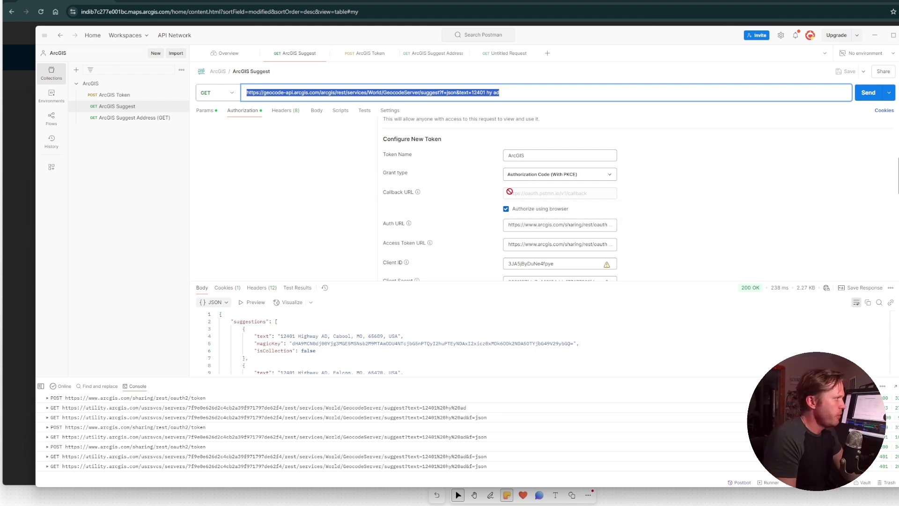
pyautogui.doubleClick(400, 192)
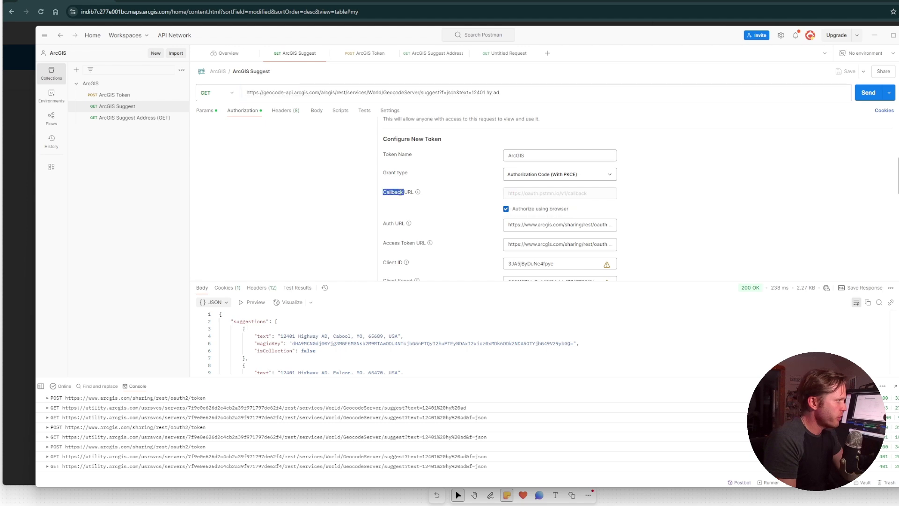
pyautogui.tripleClick(401, 192)
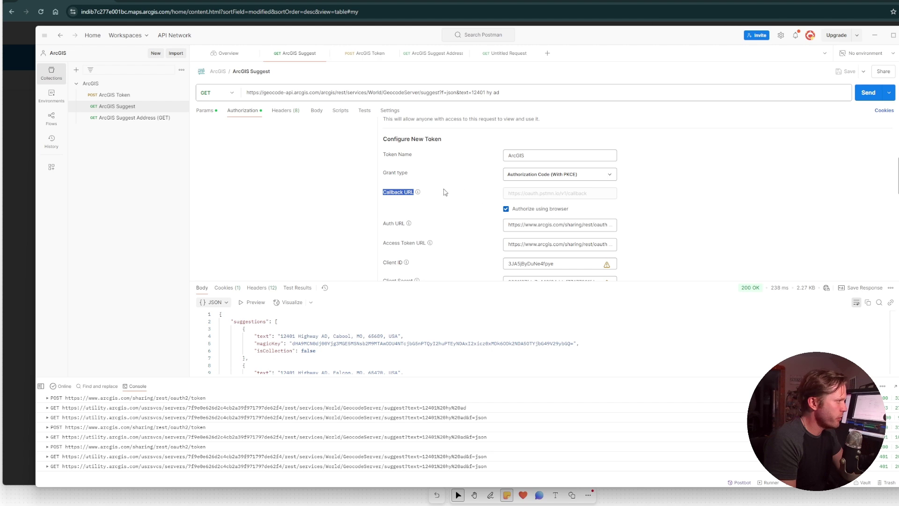
pyautogui.scroll(3, 503, 181)
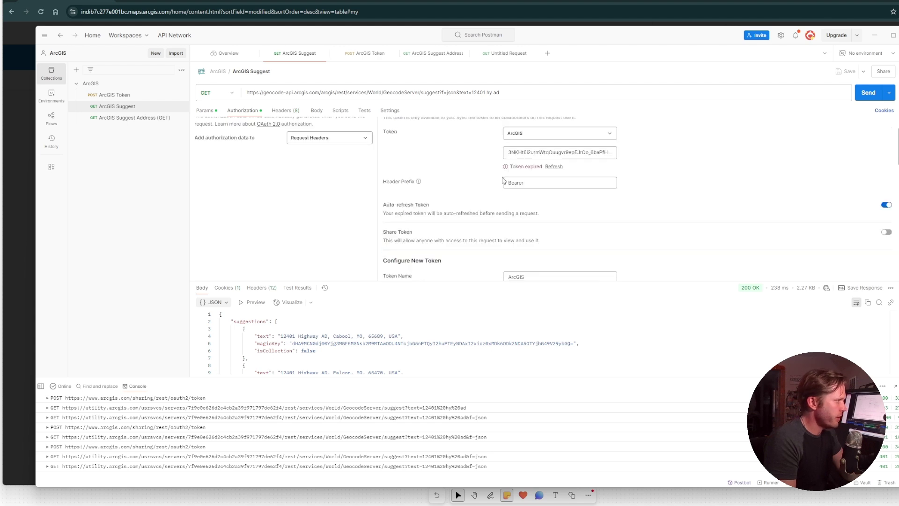
pyautogui.scroll(-3, 468, 174)
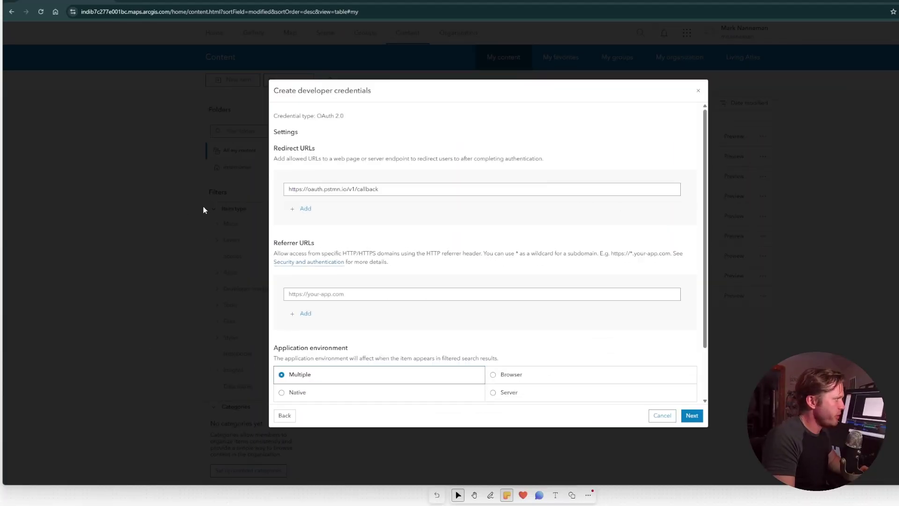
pyautogui.click(352, 189)
pyautogui.hotkey('ctrl', 'a')
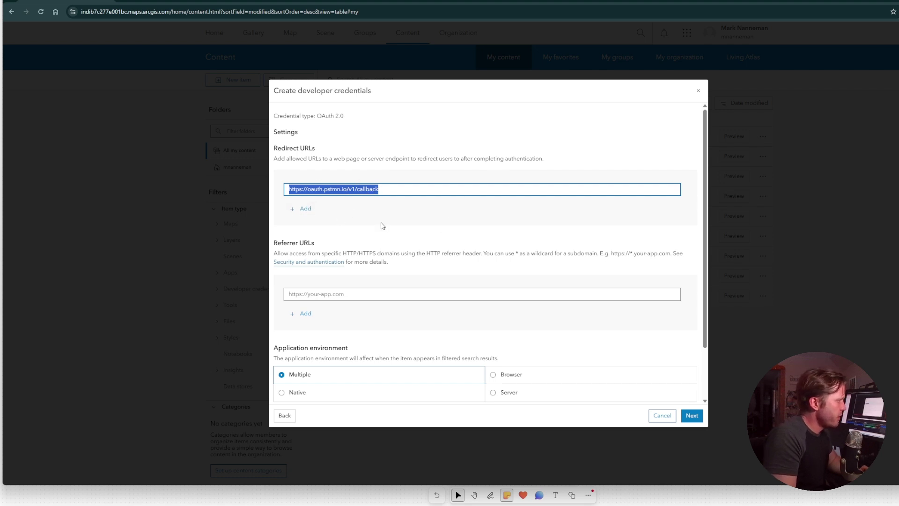
# Step: Leave the referrer URLs empty, keep the application environment at Multiple, and continue to the privileges
pyautogui.tripleClick(295, 242)
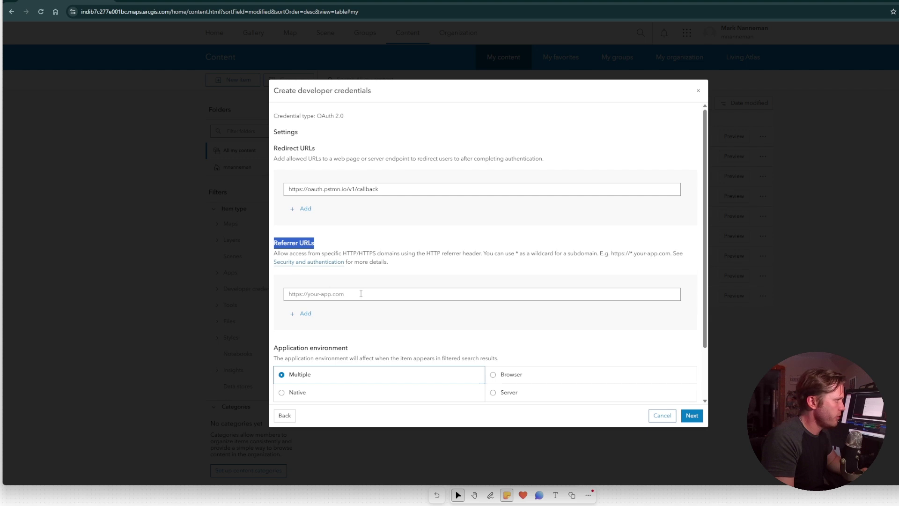
pyautogui.click(435, 250)
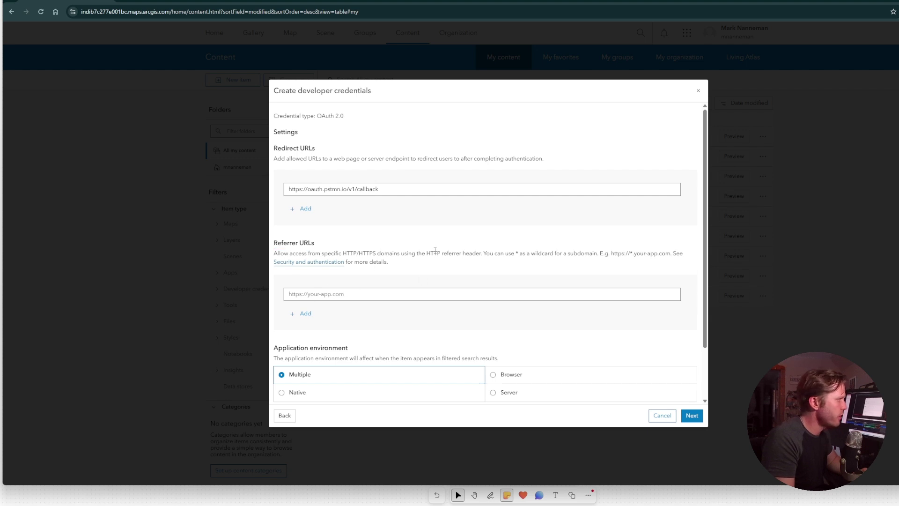
pyautogui.scroll(-2, 679, 389)
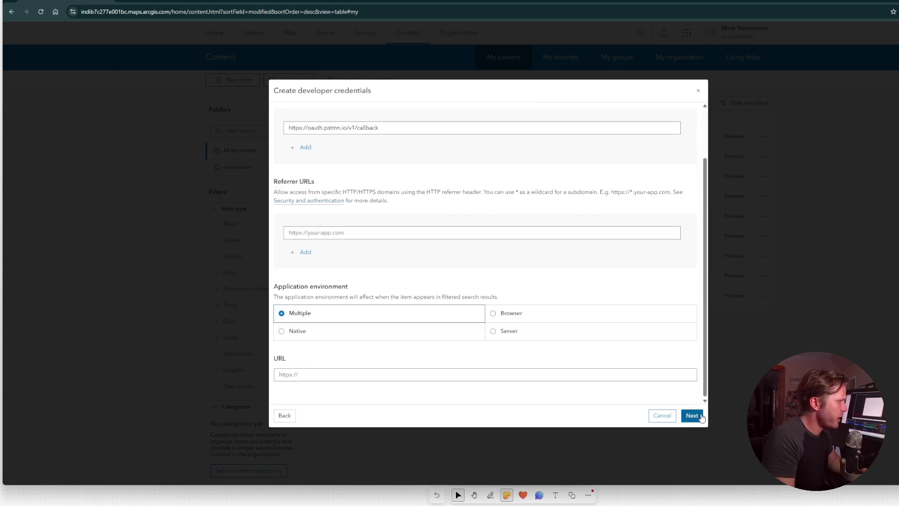
pyautogui.click(692, 416)
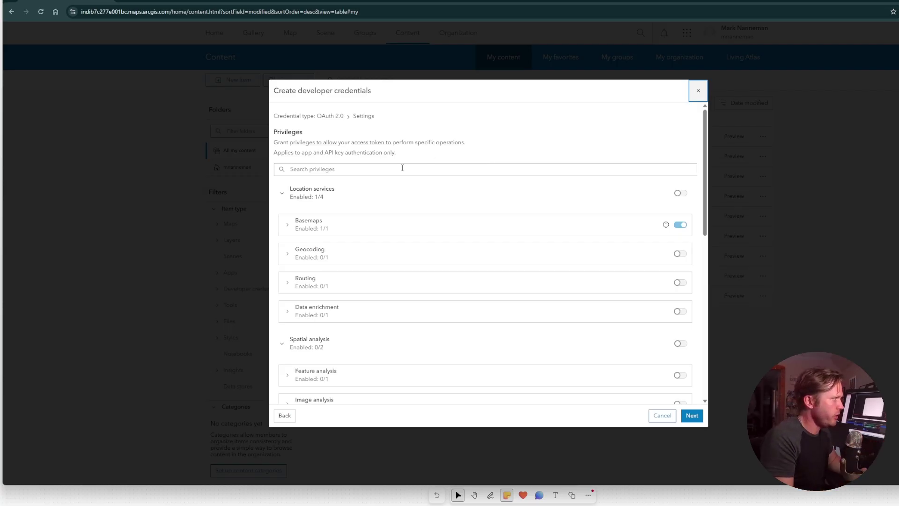
# Step: Enable all Location services privileges, including Geocoding, and skip granting item access
pyautogui.click(683, 195)
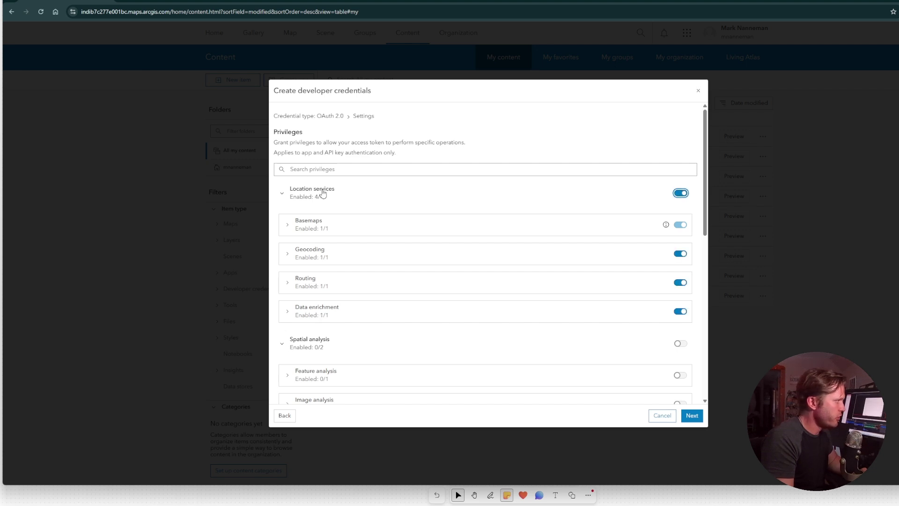
pyautogui.click(286, 255)
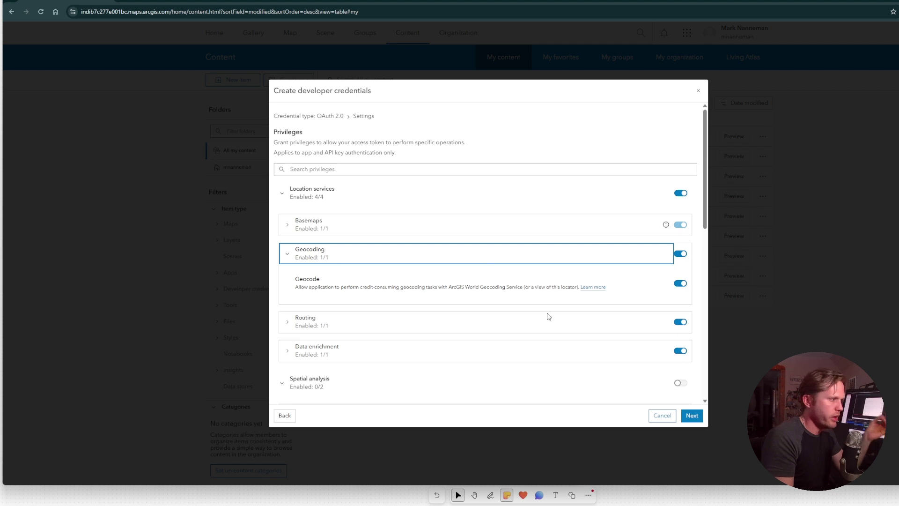
pyautogui.click(692, 415)
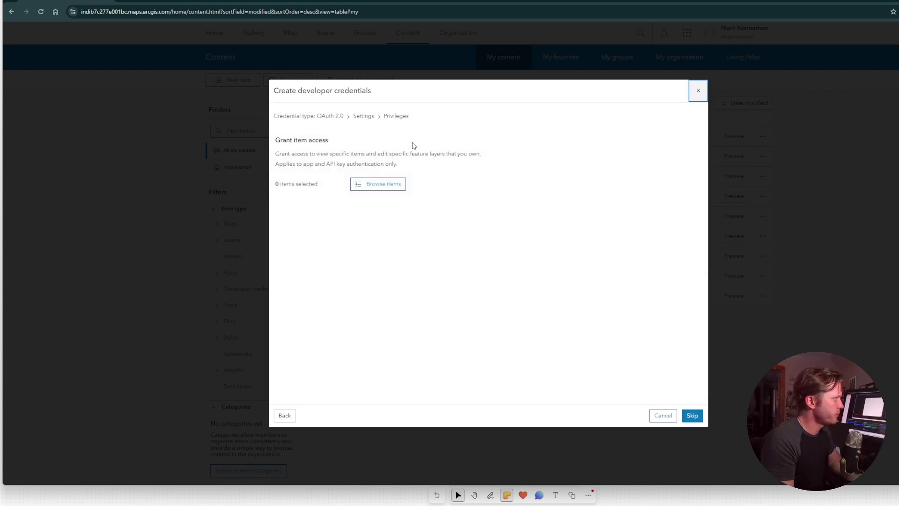
pyautogui.click(692, 415)
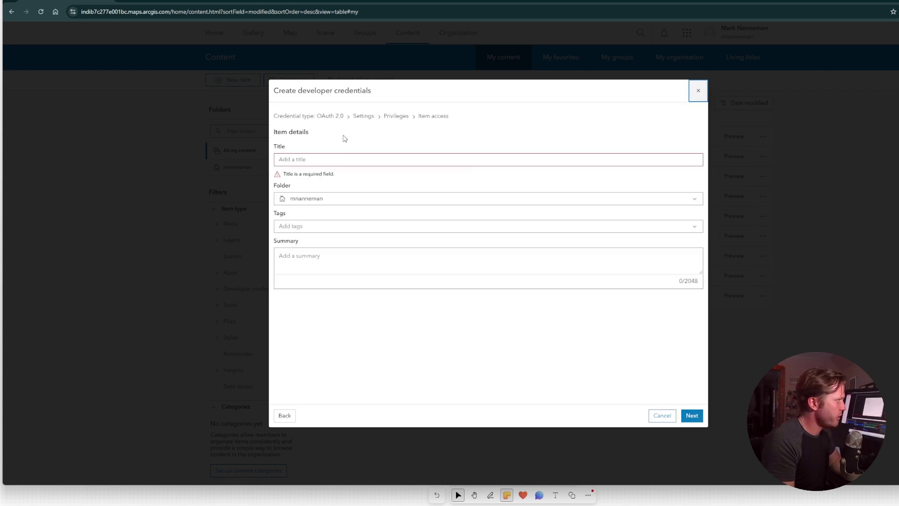
# Step: Title the developer credentials item Power Automate Custom Connector
pyautogui.click(407, 158)
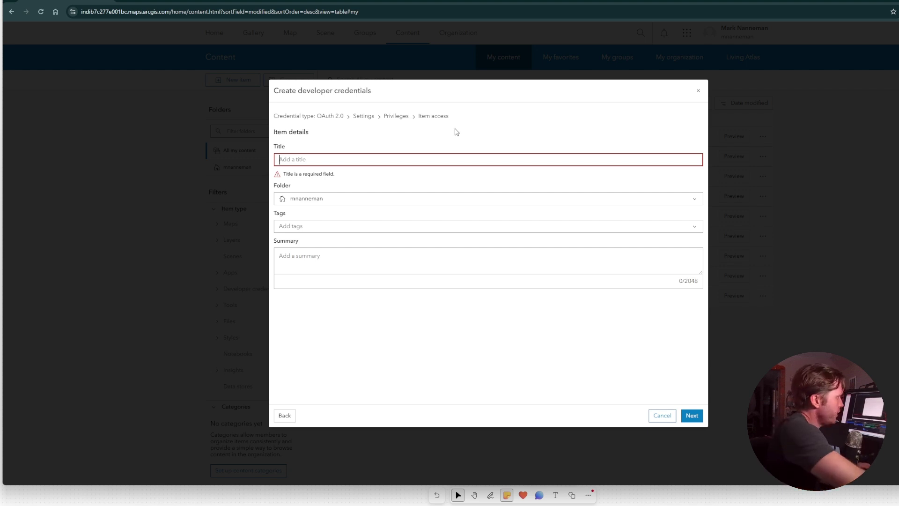
pyautogui.write('Power Automa')
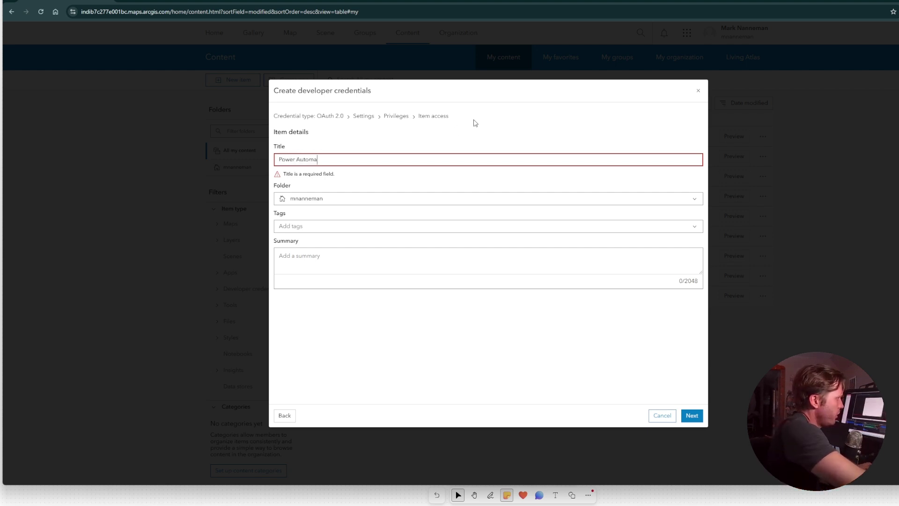
pyautogui.write('te ')
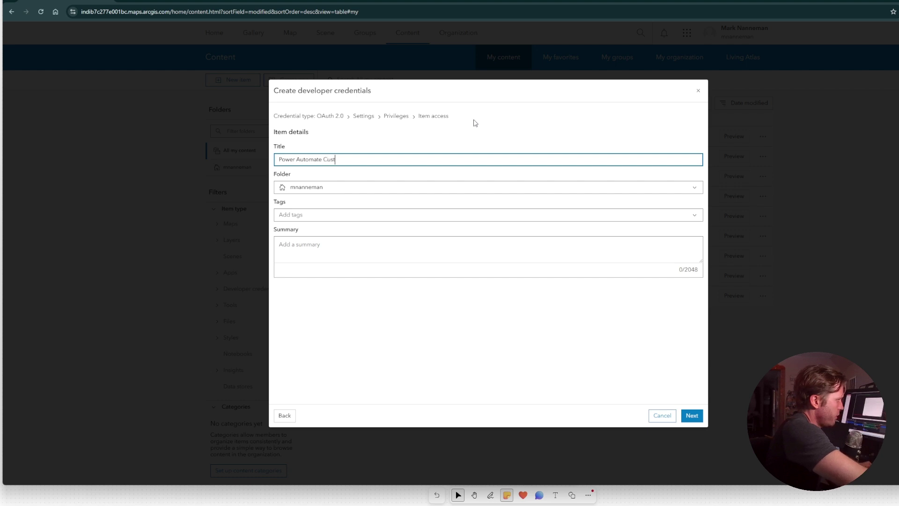
pyautogui.write('Custom Connector')
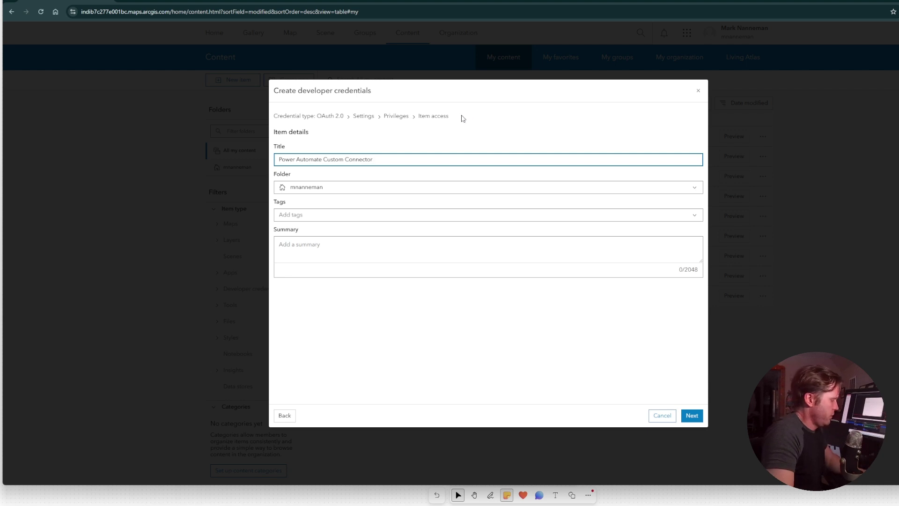
# Step: Leave the tags empty, enter the summary "Demo for my Power Automate Custom Connector Video" and continue to the settings review
pyautogui.click(447, 214)
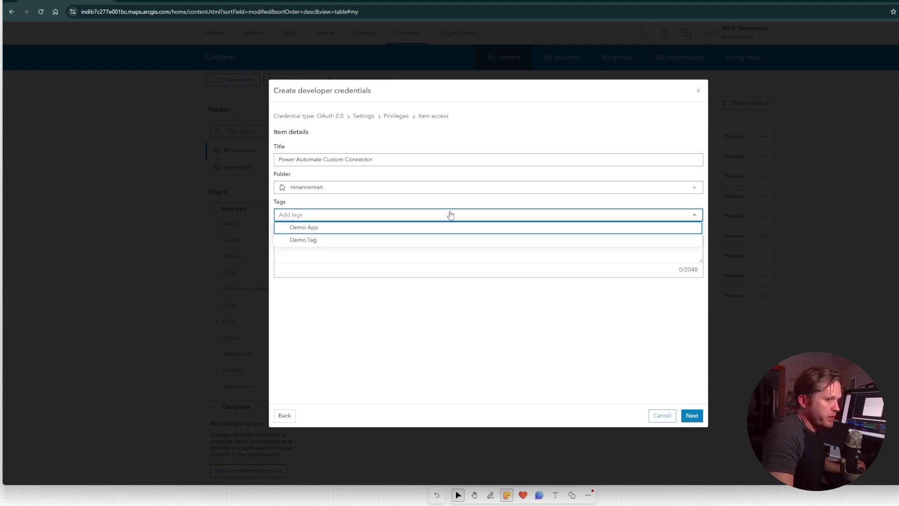
pyautogui.click(363, 274)
pyautogui.click(363, 261)
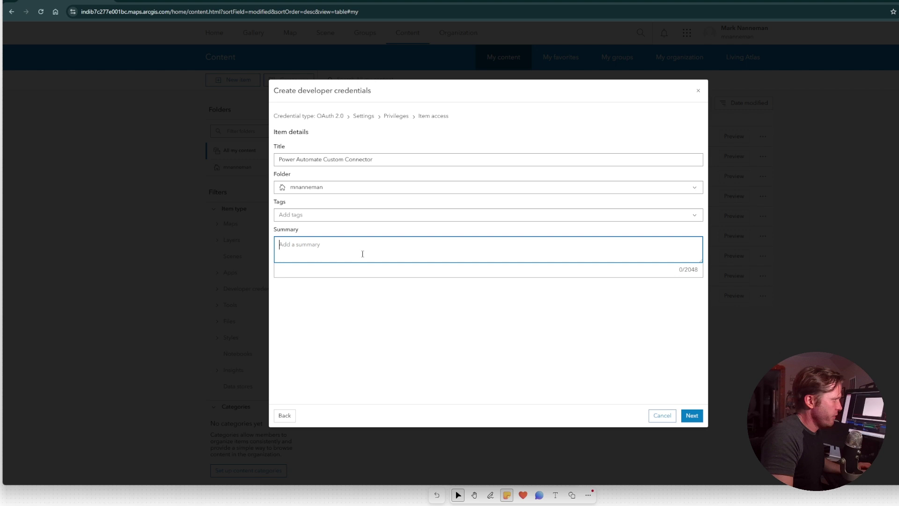
pyautogui.write('Demo for my Power')
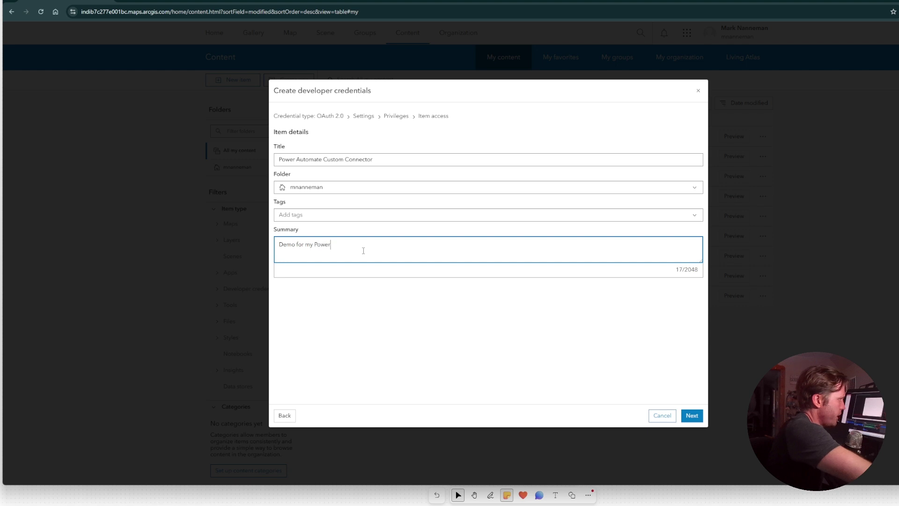
pyautogui.write(' Automate Custom')
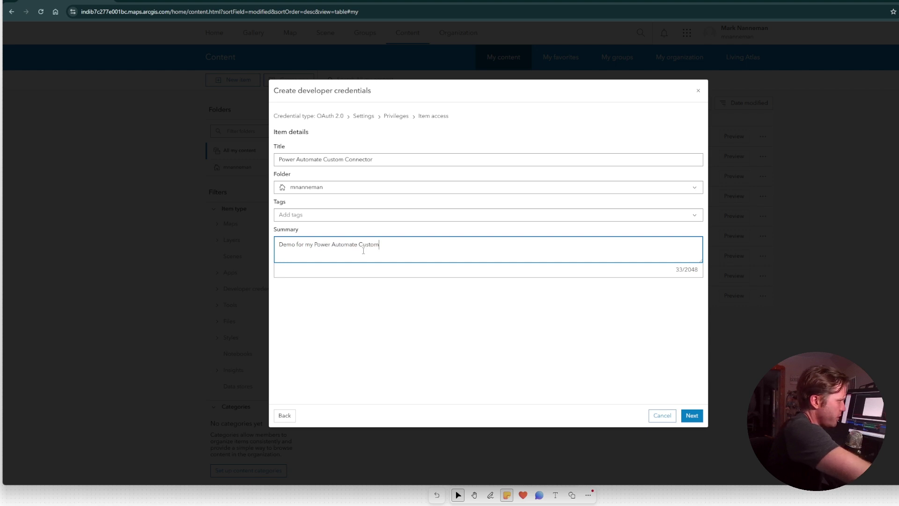
pyautogui.write(' Connector Video')
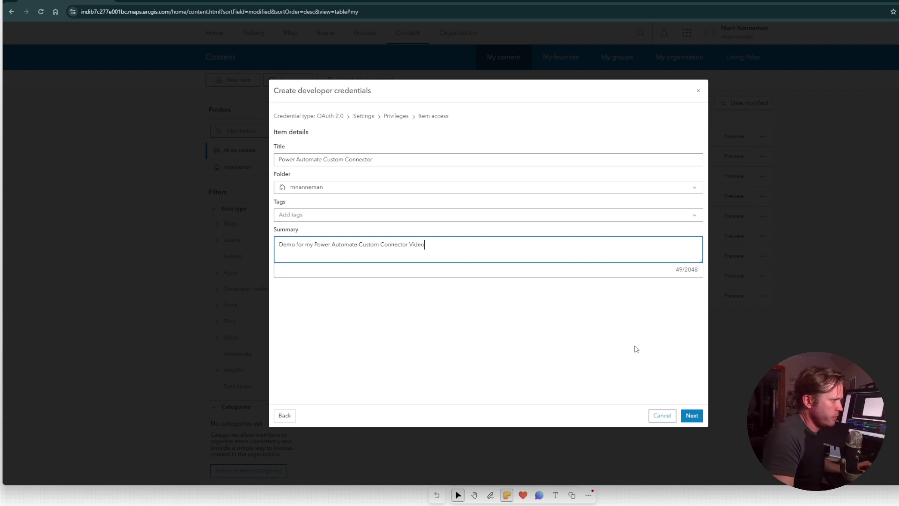
pyautogui.click(688, 414)
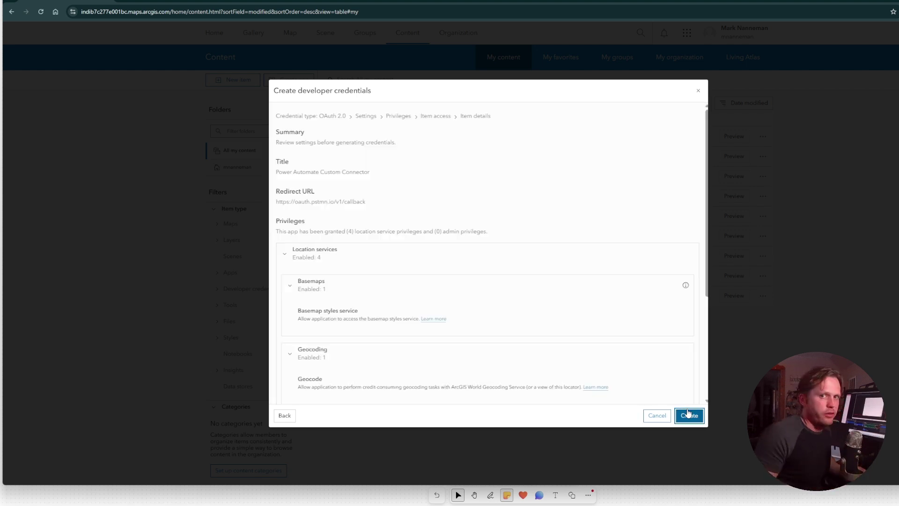
# Step: Create the developer credentials with the reviewed settings and examine the client ID and client secret on the new item
pyautogui.scroll(-5, 576, 215)
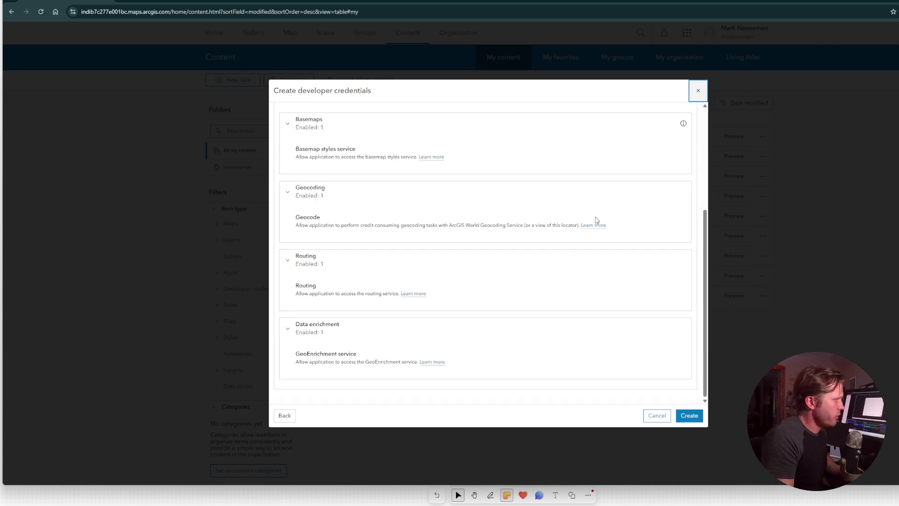
pyautogui.scroll(5, 599, 234)
pyautogui.click(688, 415)
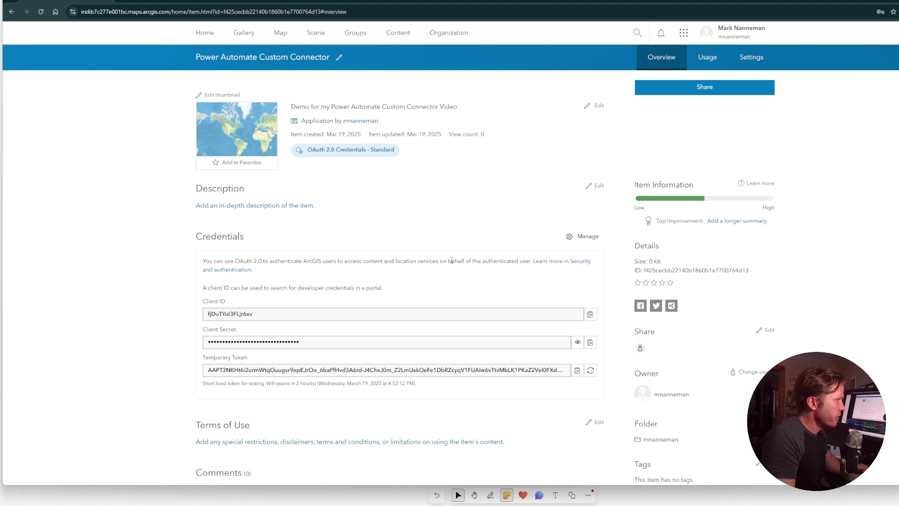
pyautogui.doubleClick(217, 243)
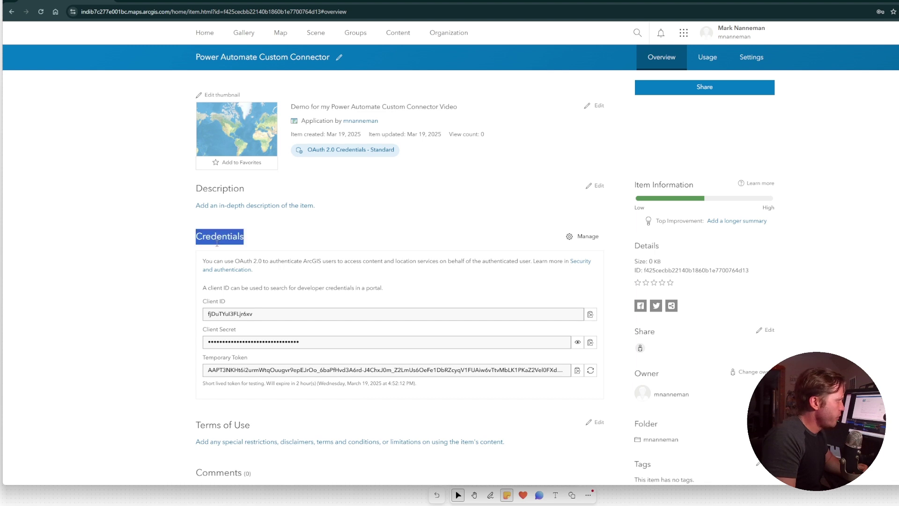
pyautogui.scroll(-1, 308, 233)
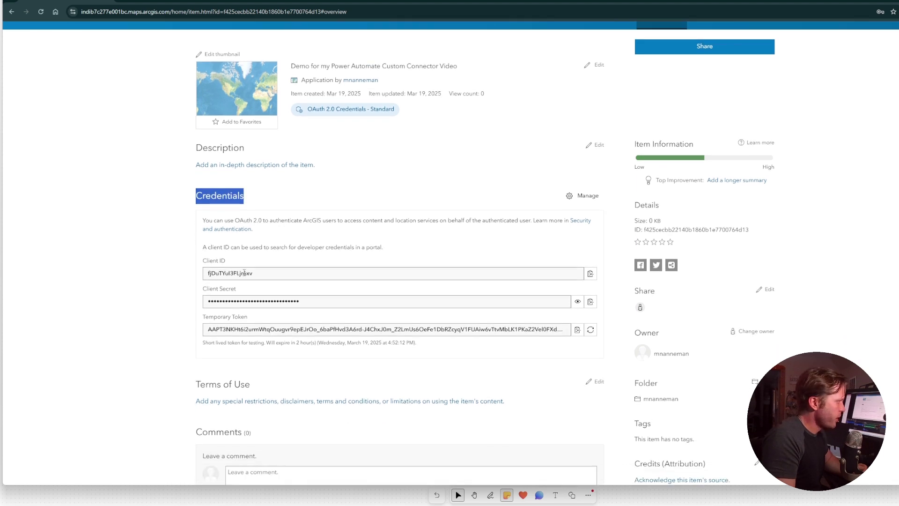
pyautogui.doubleClick(212, 271)
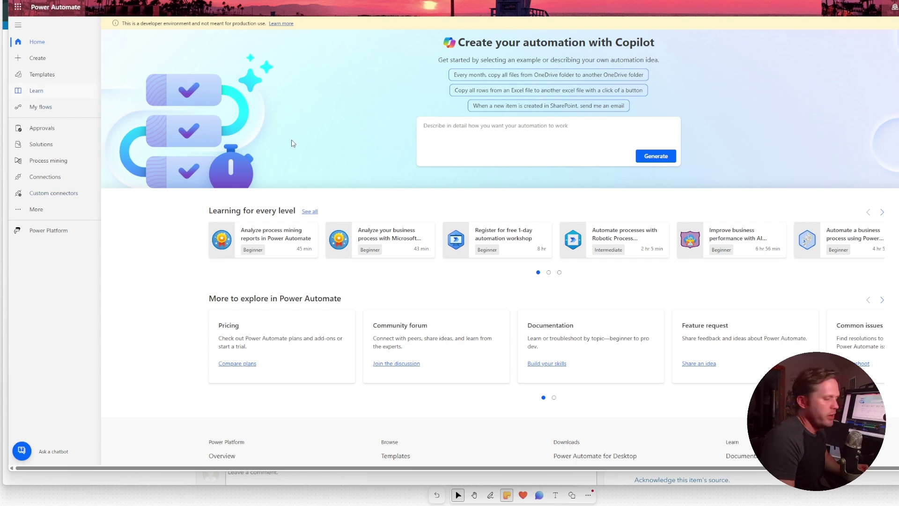
# Step: Switch to Power Automate, enlarge the page, and open the Custom connectors list from the overview of all available features
pyautogui.click(56, 193)
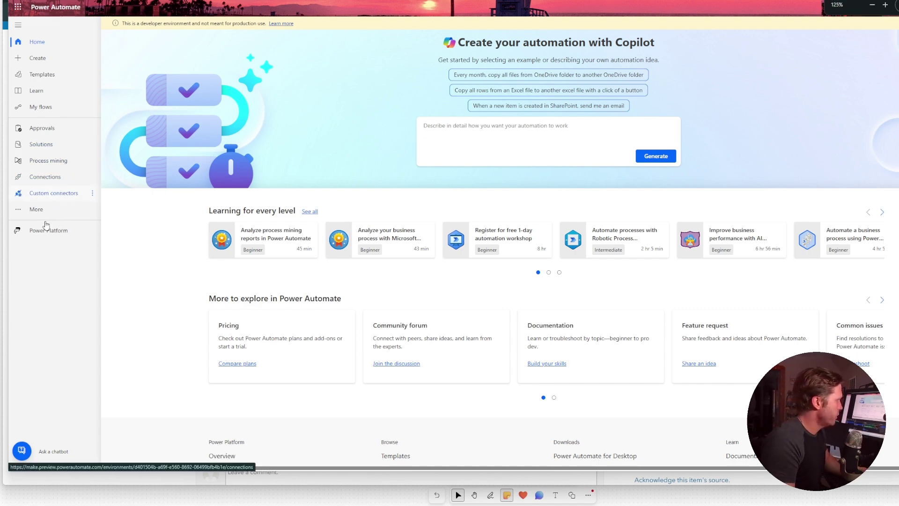
pyautogui.hotkey('ctrl', '+')
pyautogui.hotkey('ctrl', '+')
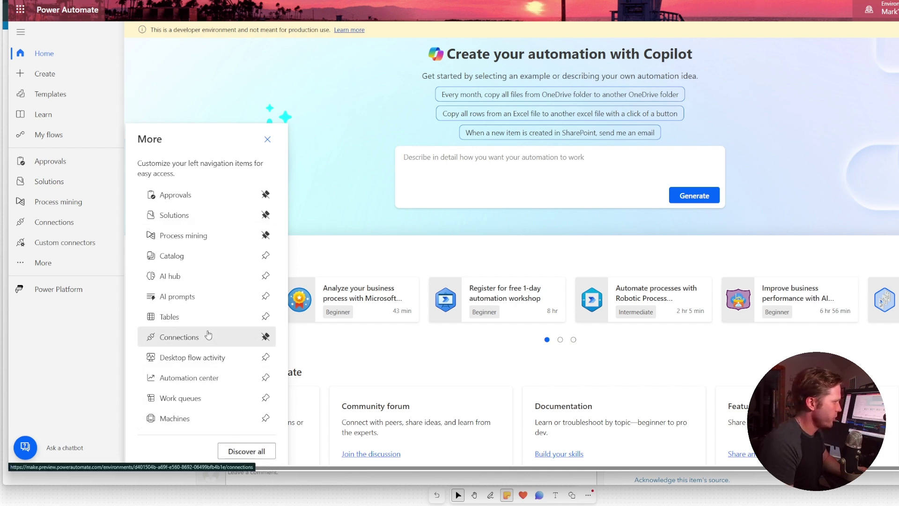
pyautogui.click(238, 447)
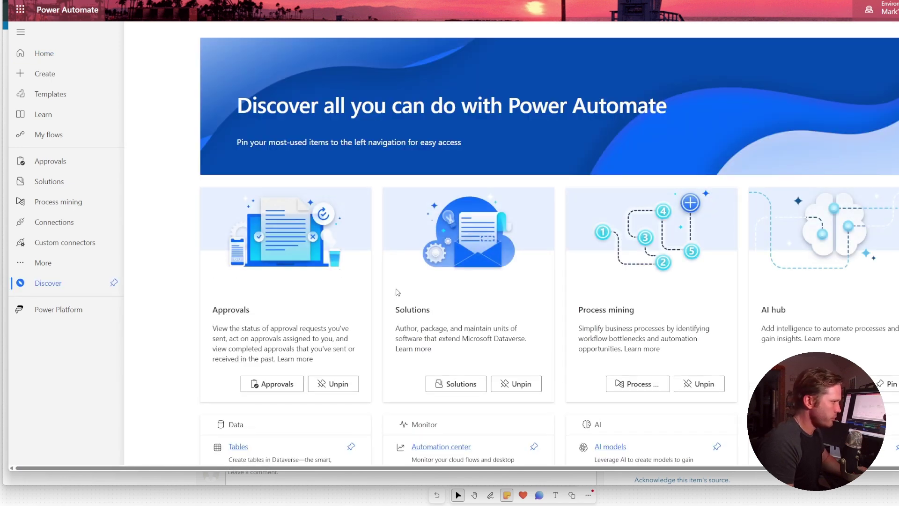
pyautogui.scroll(-3, 412, 291)
pyautogui.scroll(-5, 414, 280)
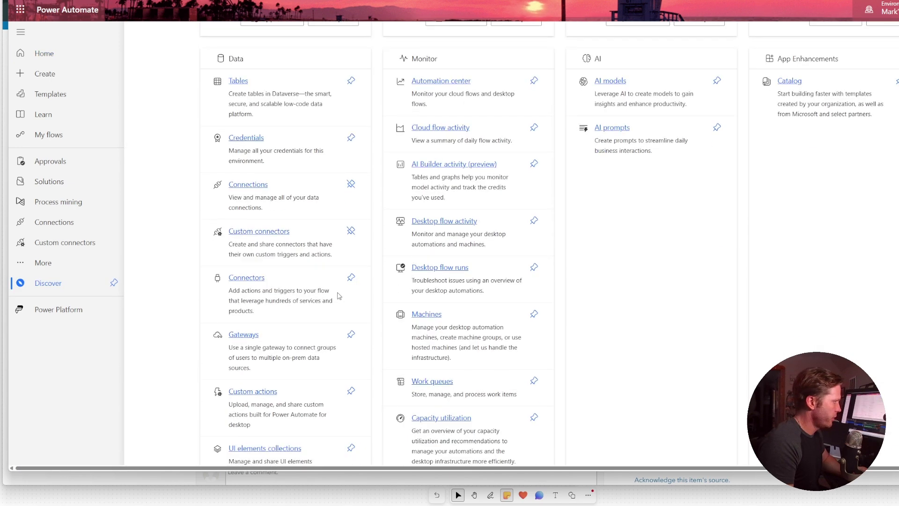
pyautogui.scroll(4, 270, 235)
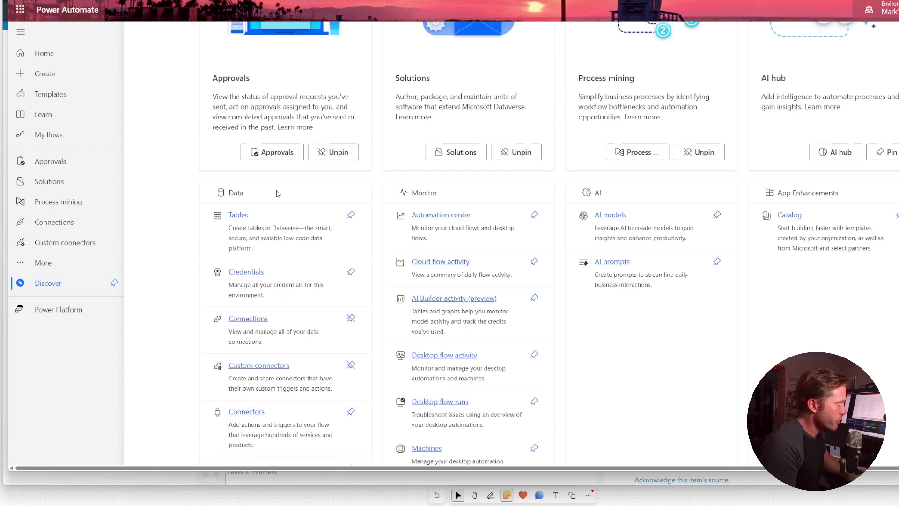
pyautogui.scroll(4, 263, 169)
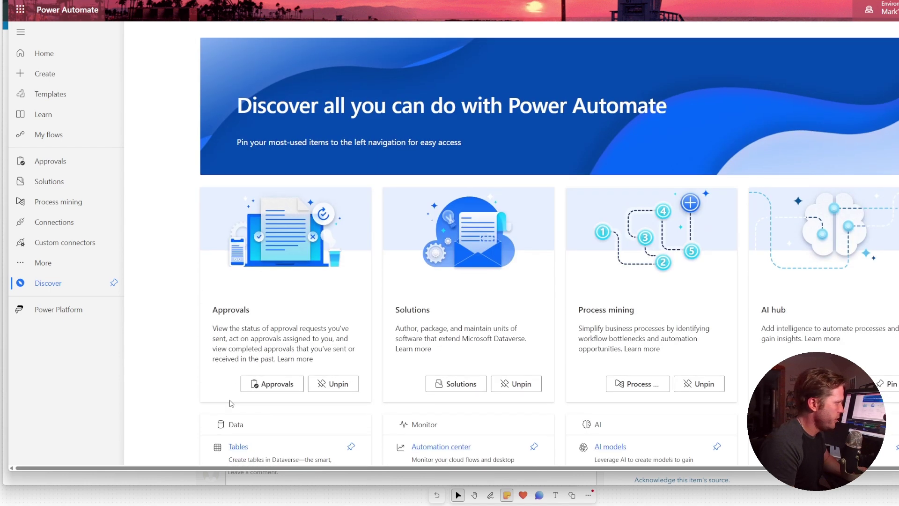
pyautogui.scroll(-6, 239, 422)
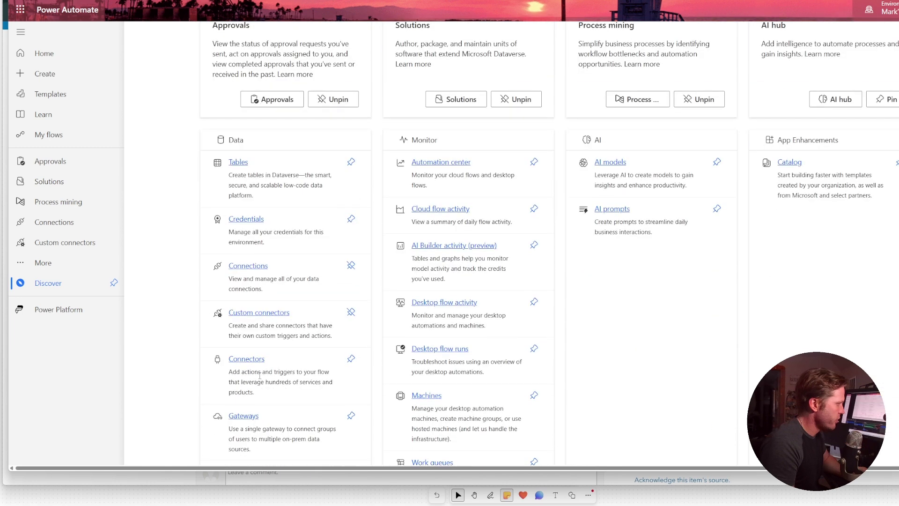
pyautogui.click(250, 317)
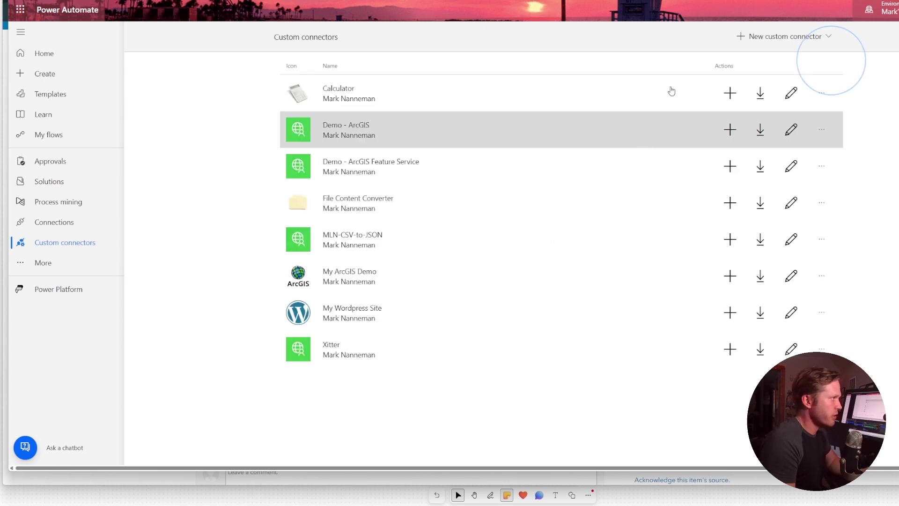
# Step: Create a new custom connector from blank named ArcGIS Demo Connector
pyautogui.click(763, 37)
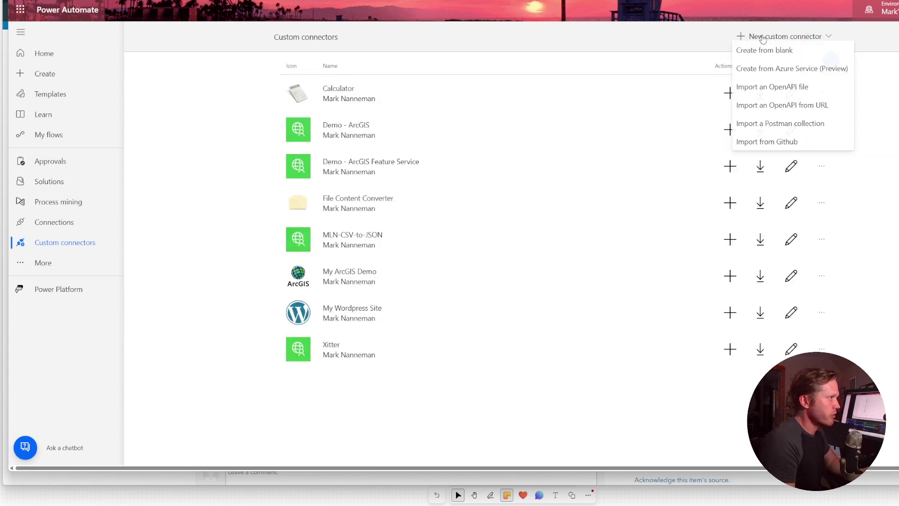
pyautogui.click(775, 51)
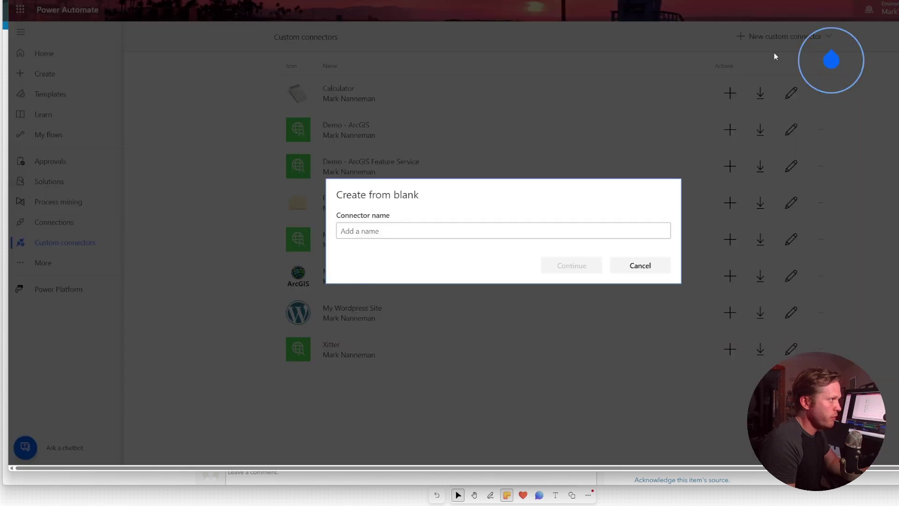
pyautogui.click(518, 237)
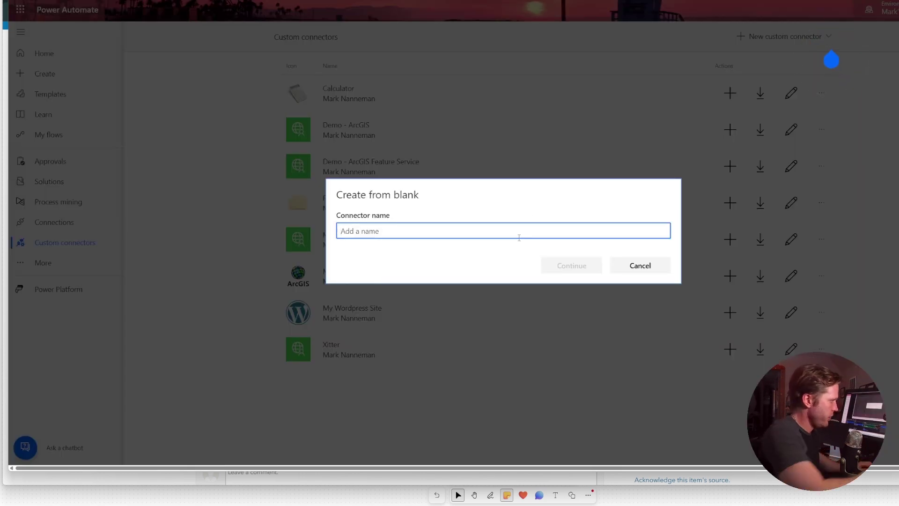
pyautogui.write('Arc')
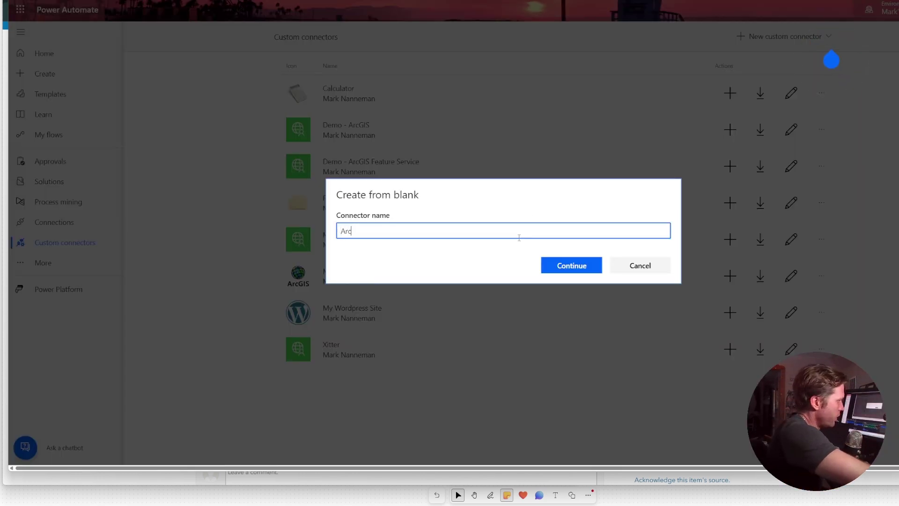
pyautogui.write('GIS Demo')
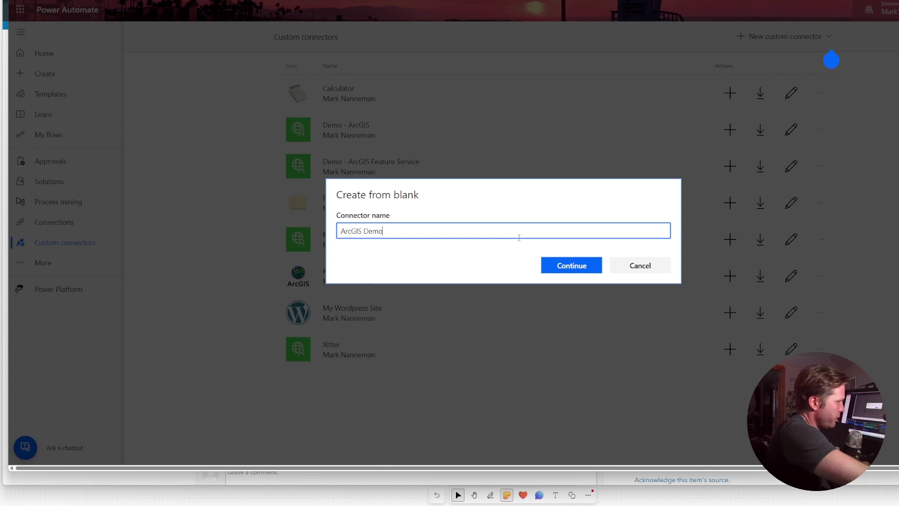
pyautogui.write(' Con')
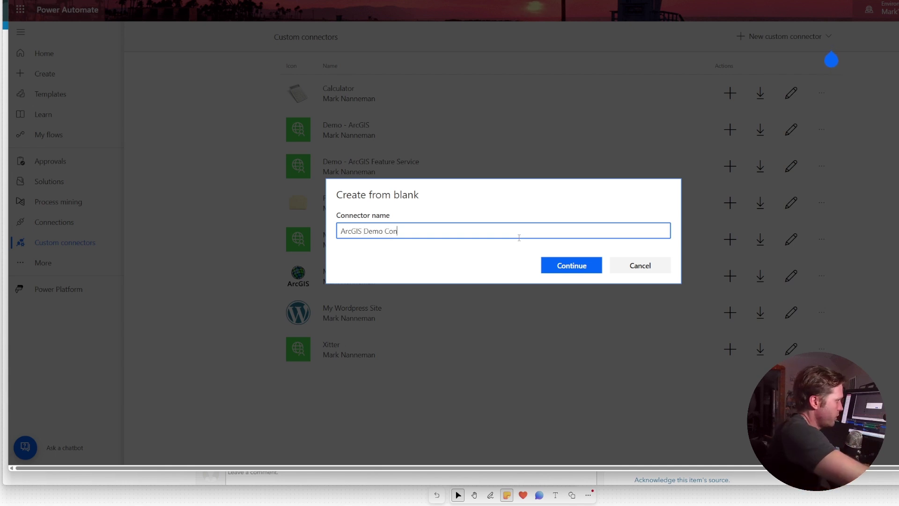
pyautogui.write('nector')
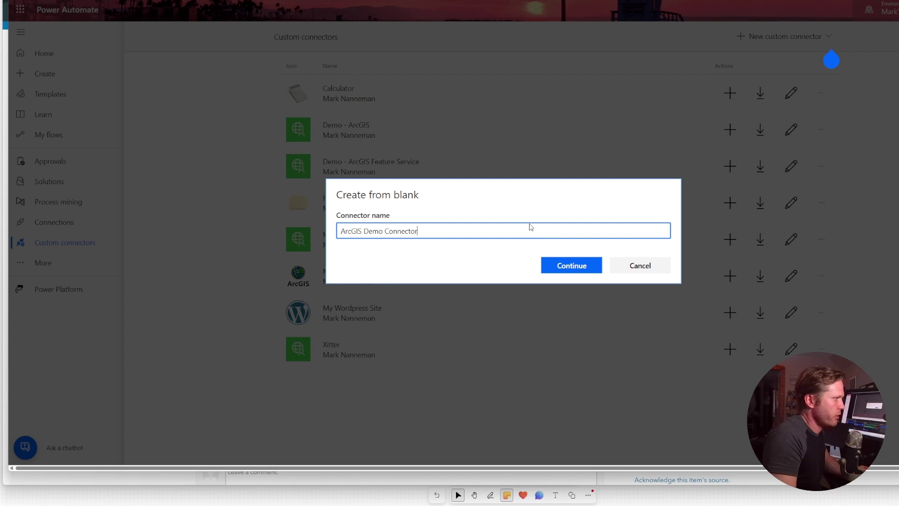
pyautogui.click(565, 266)
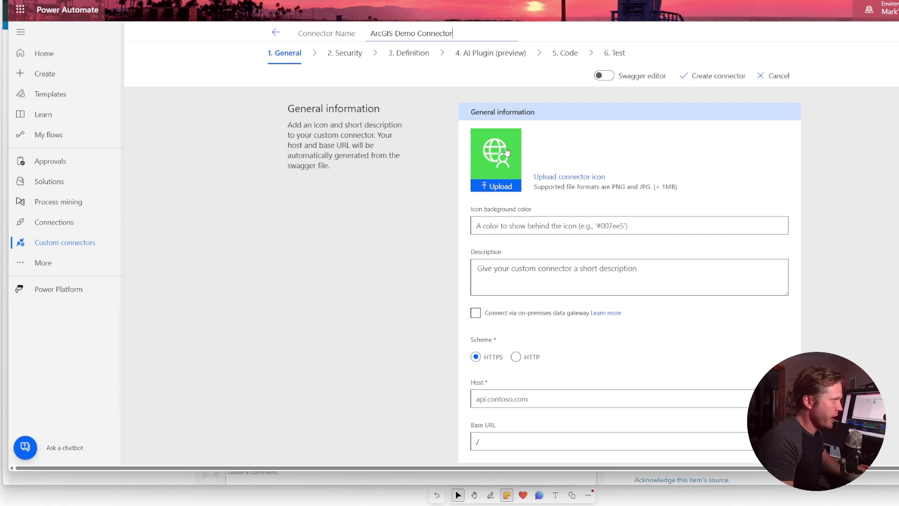
# Step: Upload the ArcGIS logo as the connector icon and set the icon background color to #ffffff
pyautogui.click(500, 187)
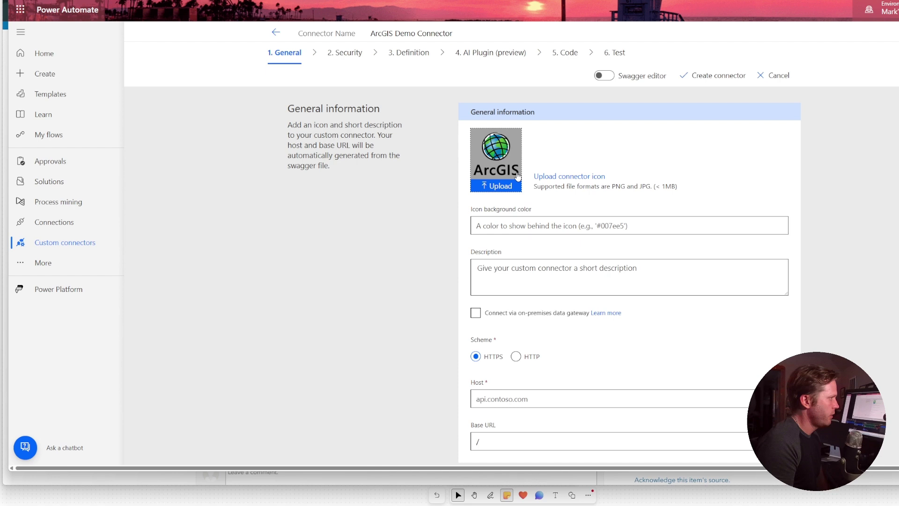
pyautogui.click(540, 218)
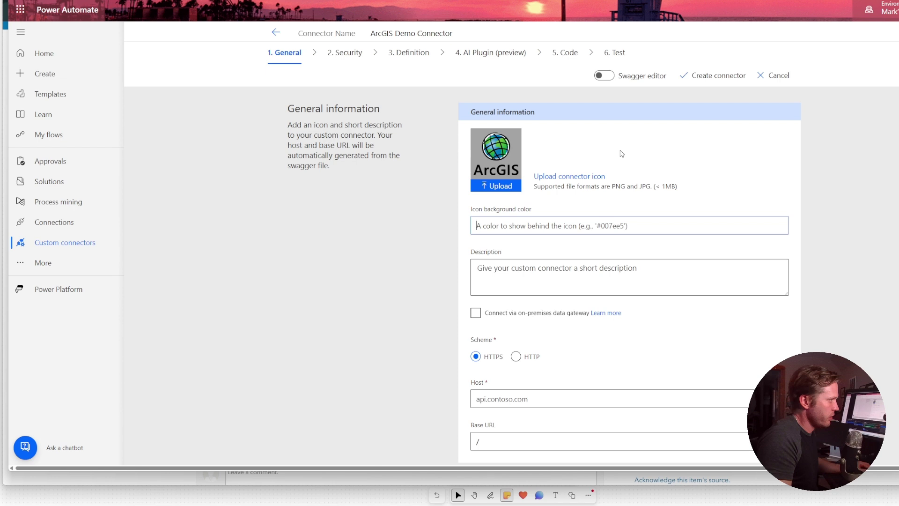
pyautogui.write('#f')
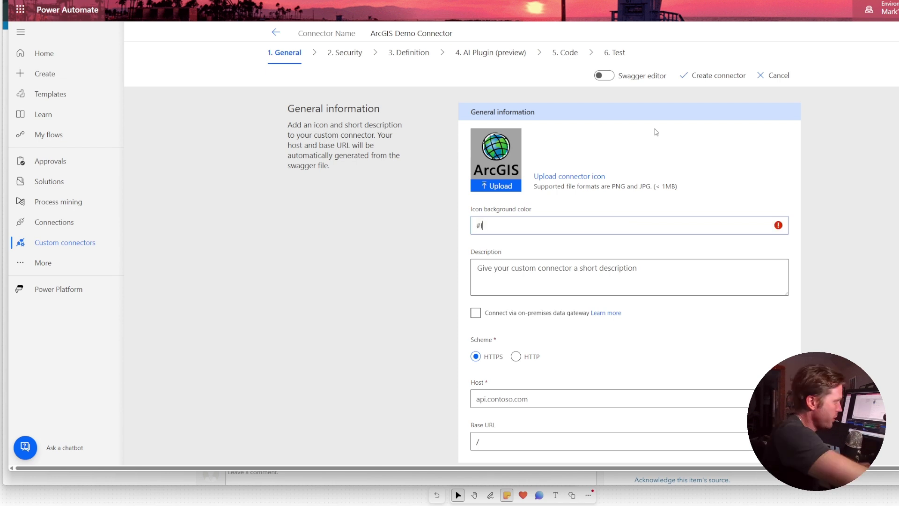
pyautogui.write('fffff')
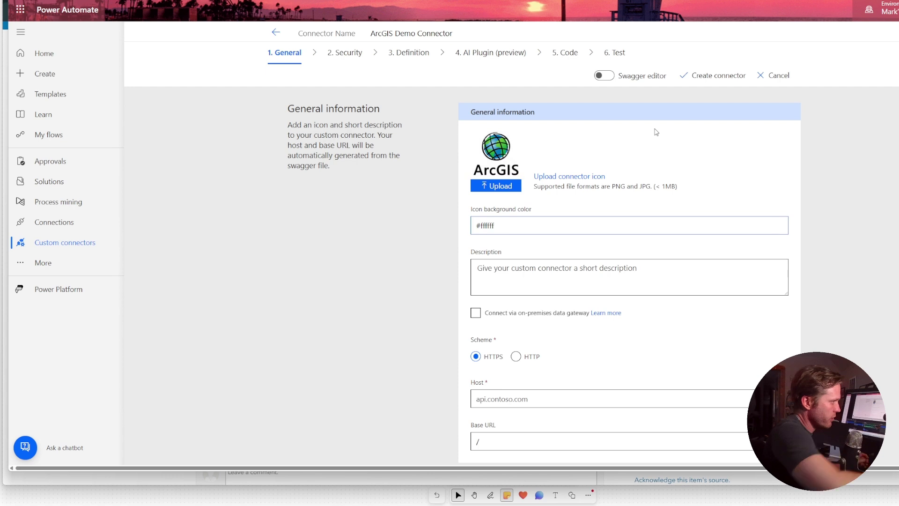
# Step: Enter "Custom ArcGIS Connector for video demonstration." as the connector's description
pyautogui.moveTo(482, 225); pyautogui.dragTo(555, 234)
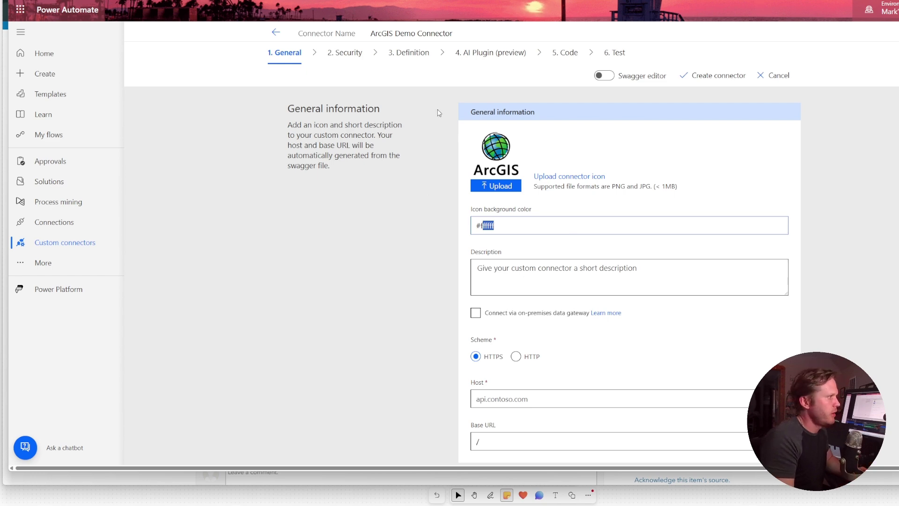
pyautogui.click(534, 274)
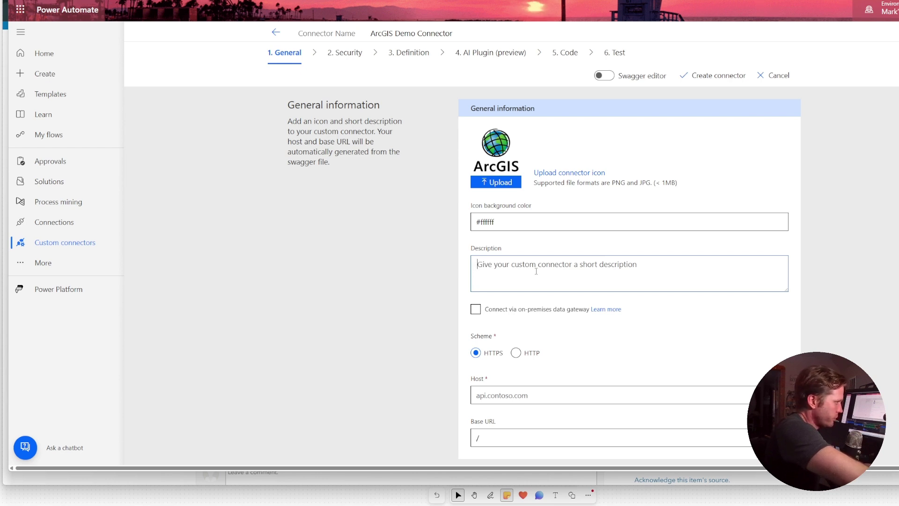
pyautogui.write('Custom')
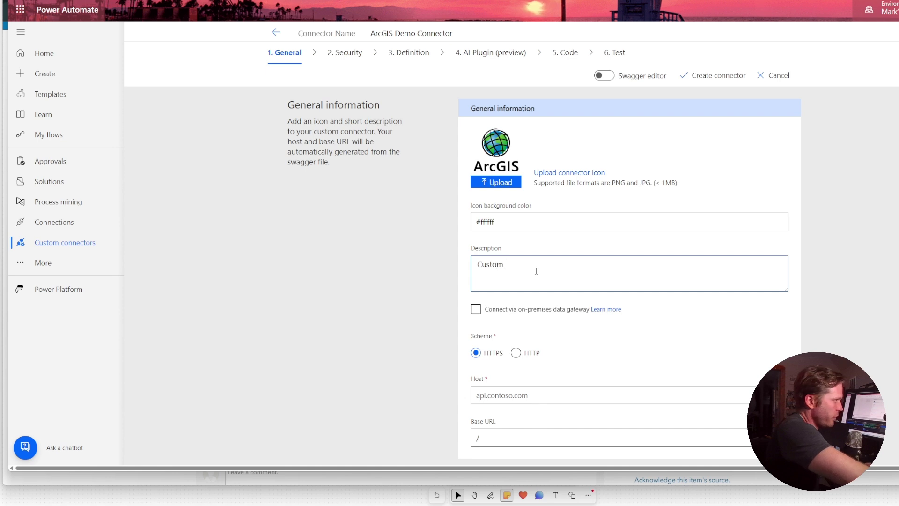
pyautogui.write(' ARcGIS Connecto')
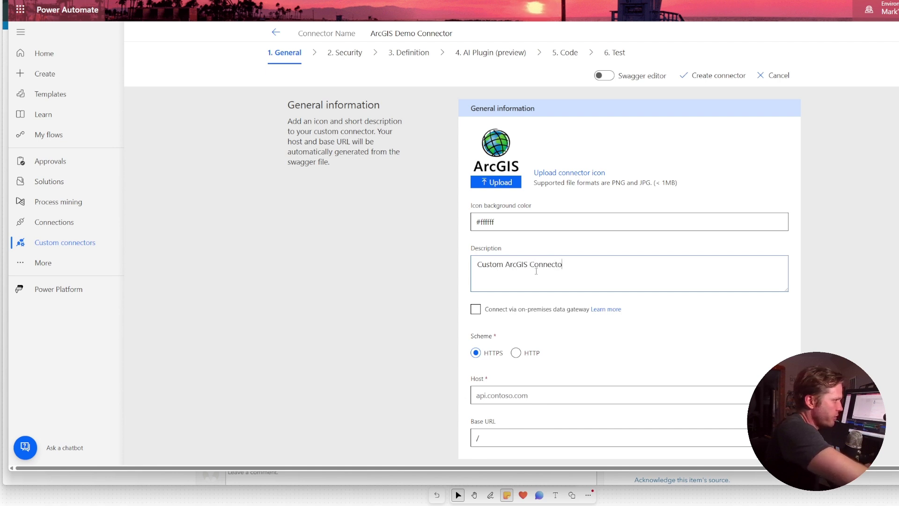
pyautogui.write('r for video d')
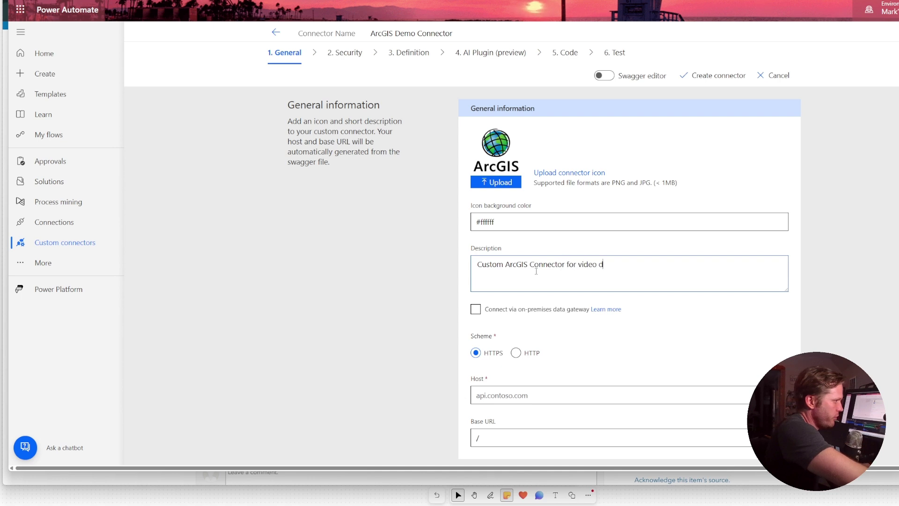
pyautogui.write('emonstration')
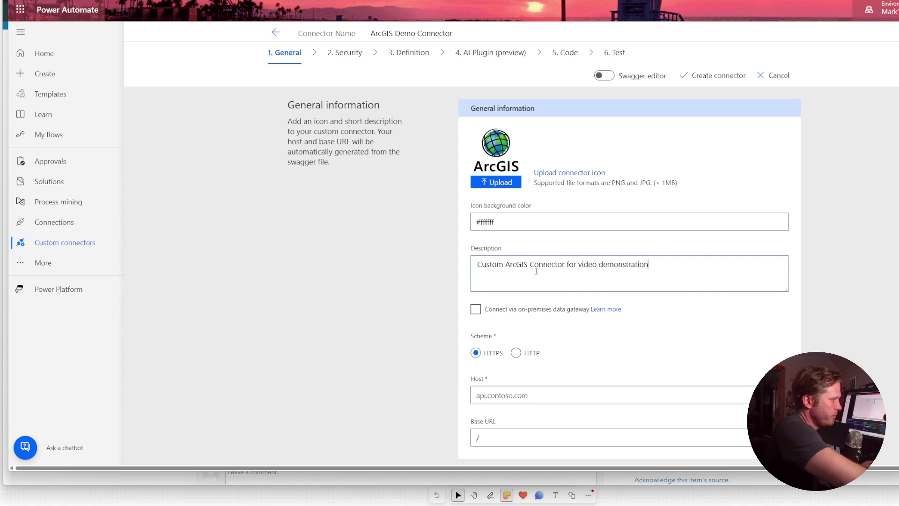
pyautogui.write('.')
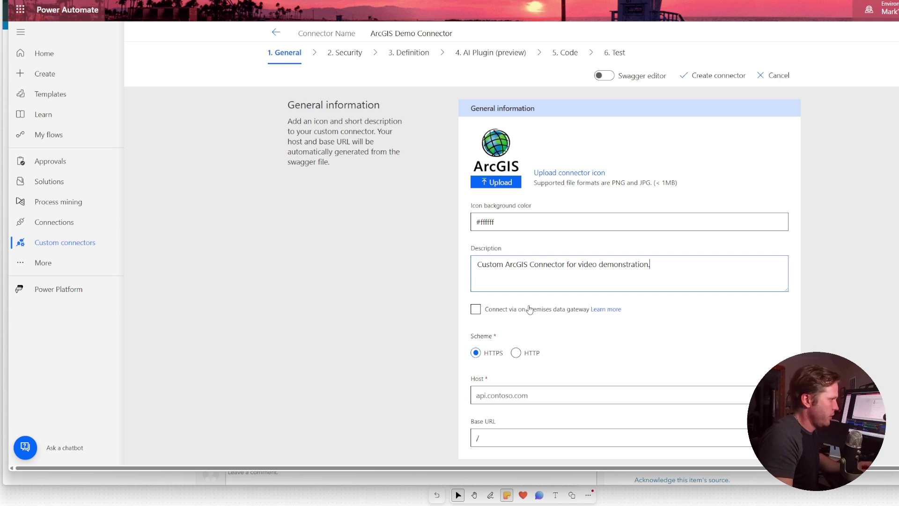
# Step: Copy the host name from the locator item's URL in ArcGIS Online and set the Power Automate connector's Host to utility.arcgis.com
pyautogui.scroll(-1, 546, 319)
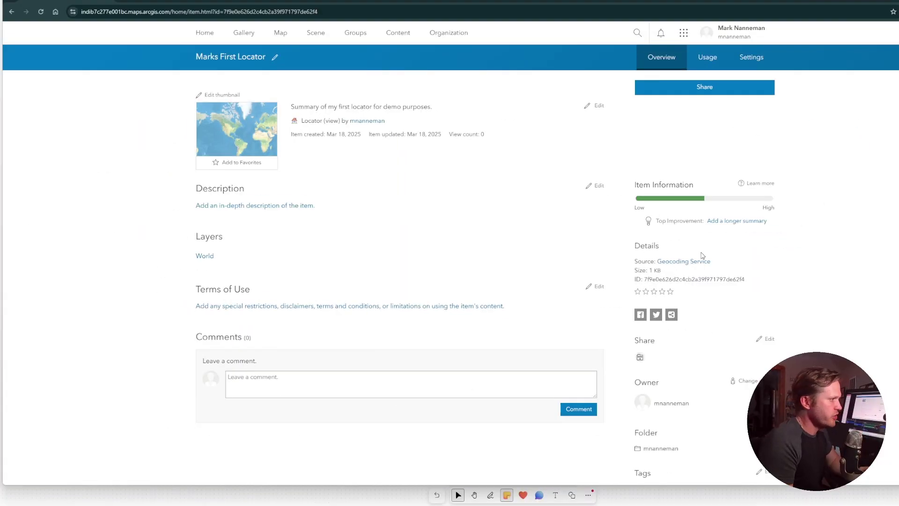
pyautogui.scroll(-4, 702, 256)
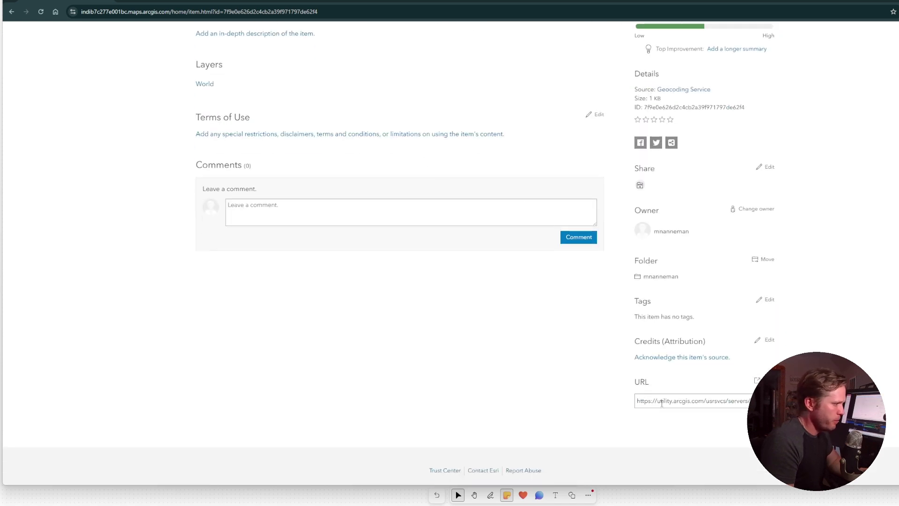
pyautogui.moveTo(655, 402)
pyautogui.mouseDown()
pyautogui.moveTo(703, 401)
pyautogui.moveTo(658, 402)
pyautogui.mouseUp()
pyautogui.hotkey('ctrl', 'c')
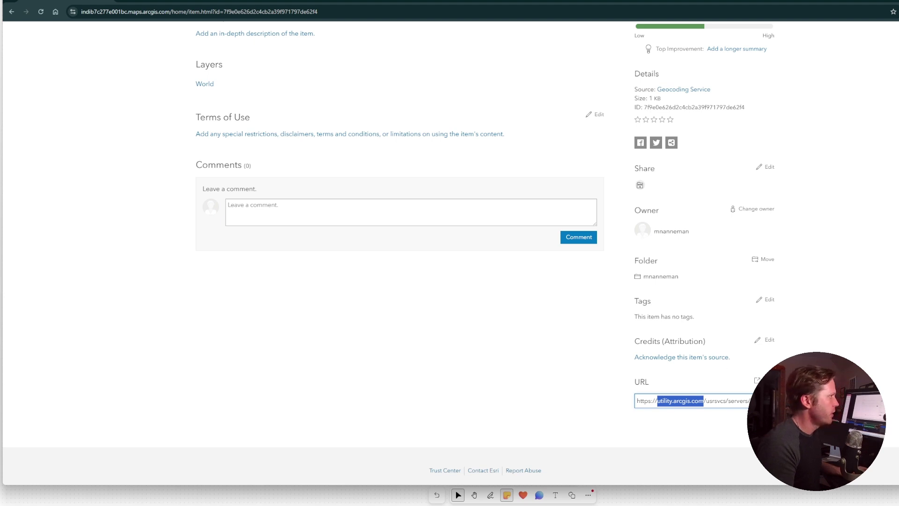
pyautogui.hotkey('alt', 'Tab')
pyautogui.hotkey('ctrl', 'v')
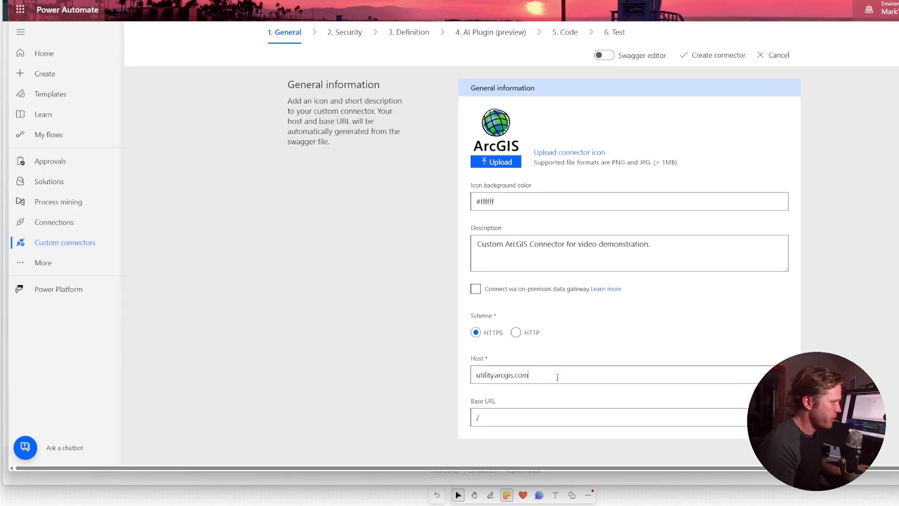
pyautogui.click(557, 406)
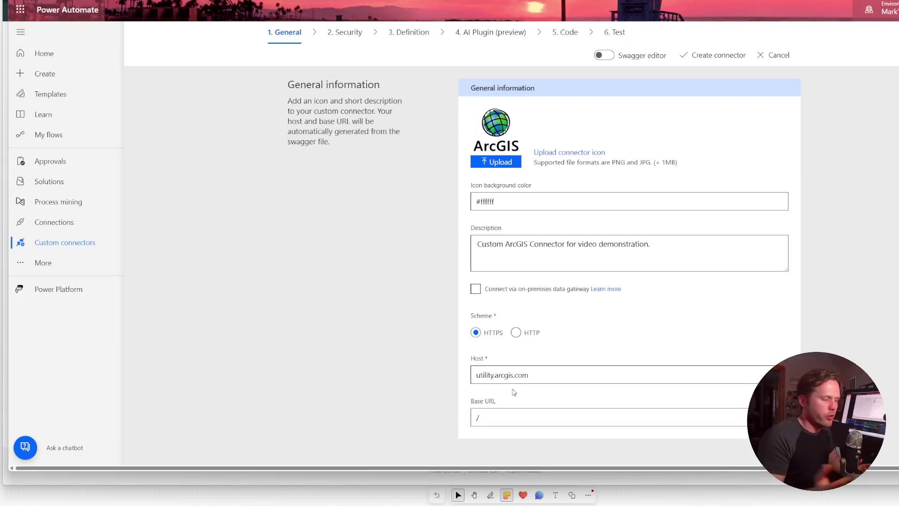
pyautogui.moveTo(495, 416); pyautogui.dragTo(466, 419)
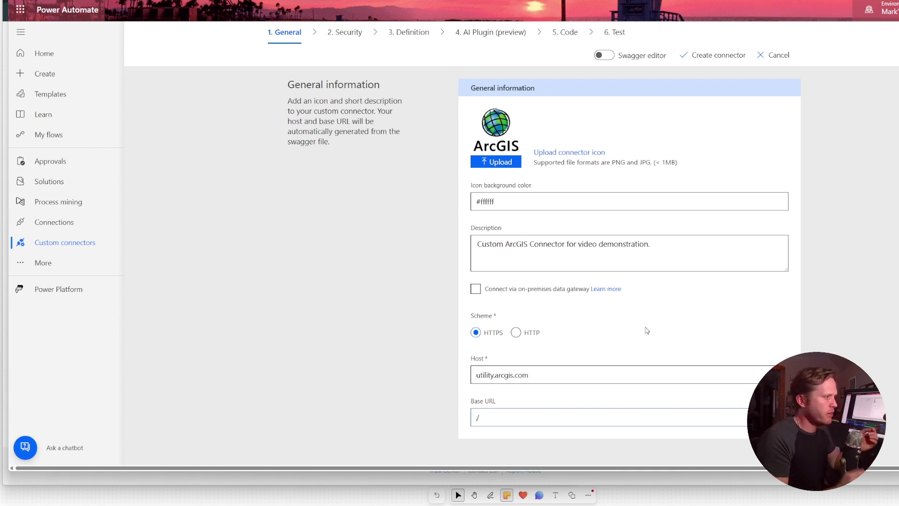
pyautogui.click(626, 368)
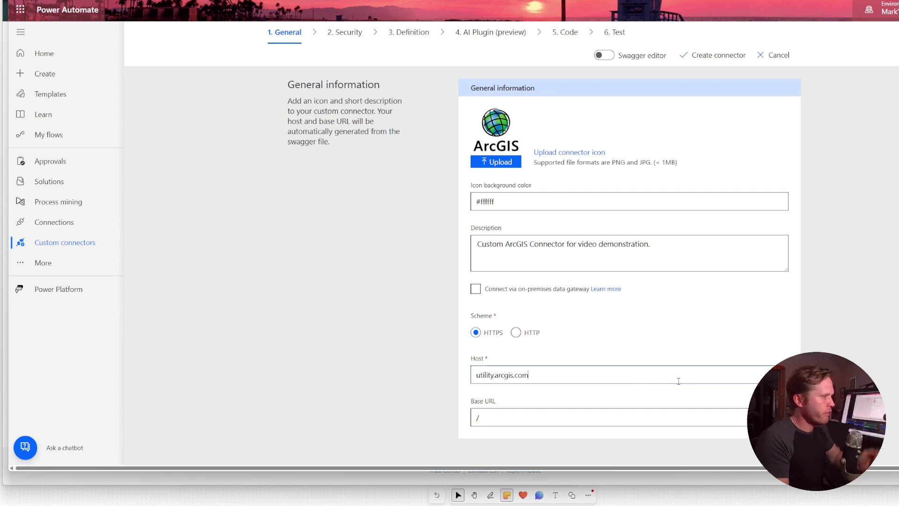
pyautogui.doubleClick(515, 375)
pyautogui.click(486, 417)
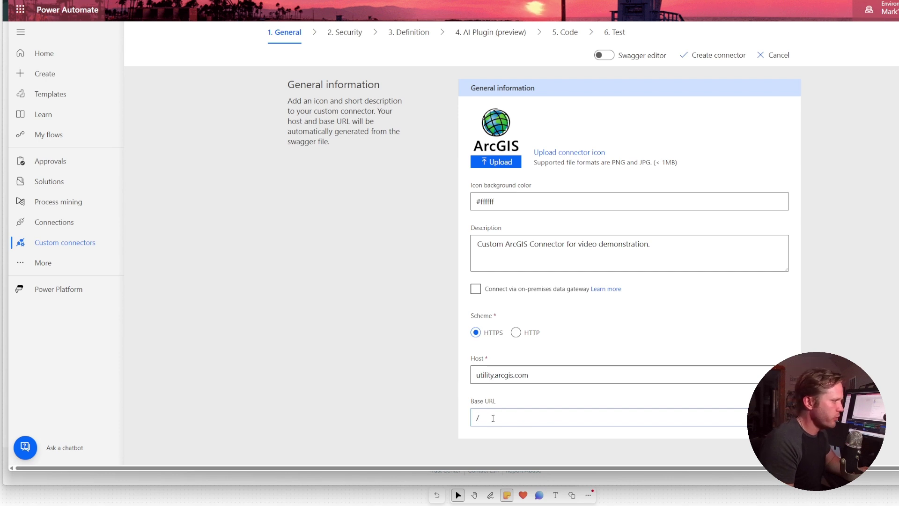
pyautogui.moveTo(480, 416); pyautogui.dragTo(454, 421)
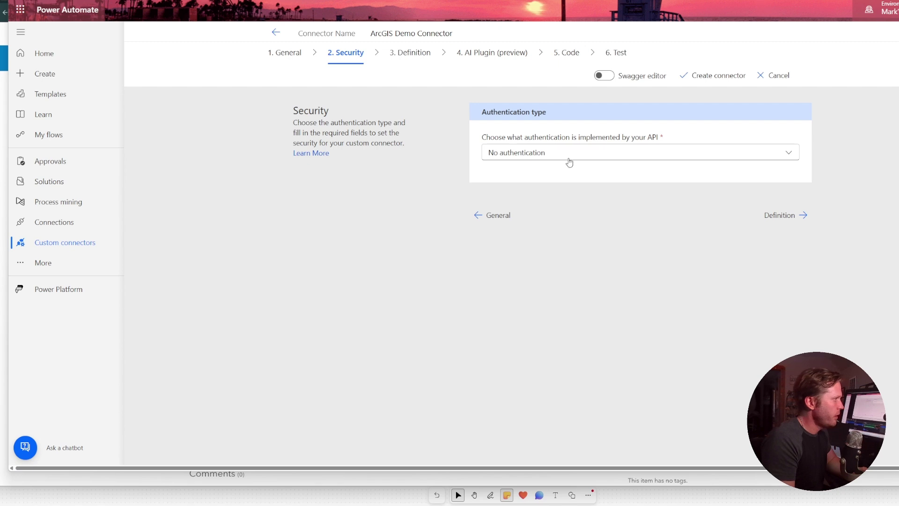
# Step: Replace No authentication with OAuth 2.0 as the connector's authentication type and look over the required OAuth fields
pyautogui.click(511, 154)
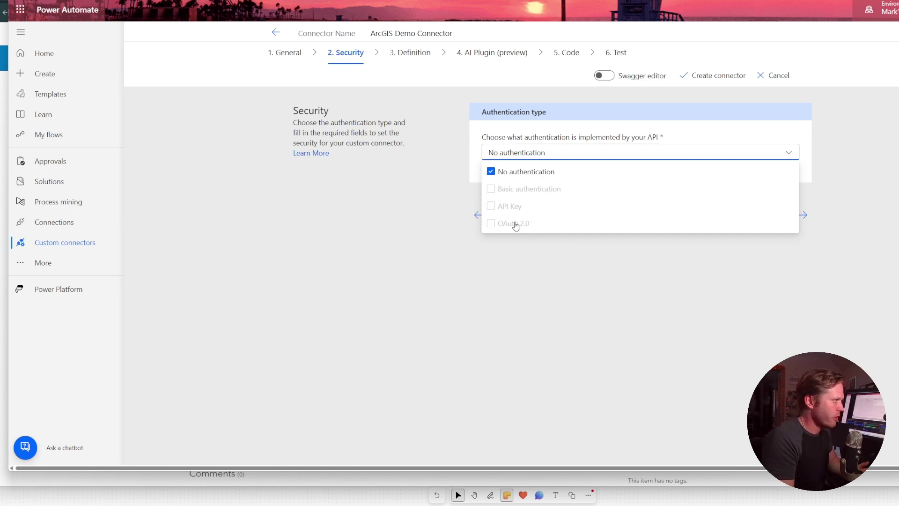
pyautogui.click(491, 173)
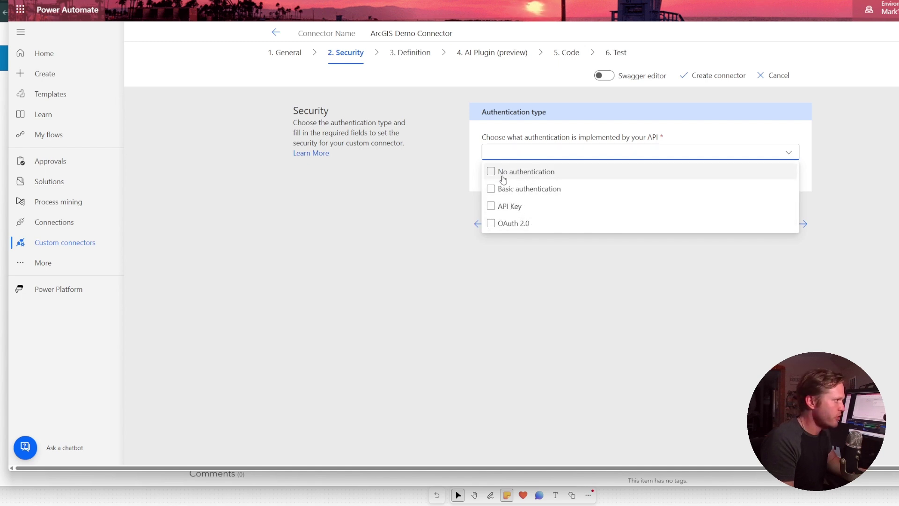
pyautogui.click(514, 225)
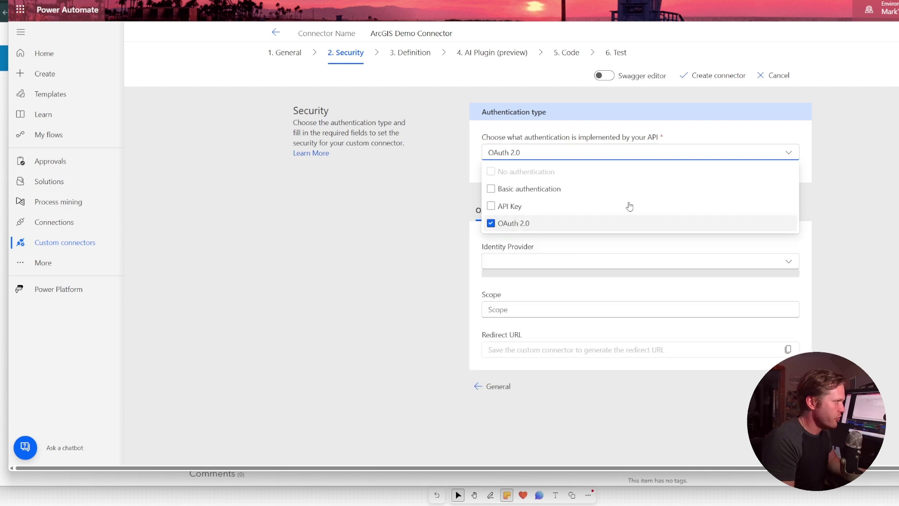
pyautogui.click(423, 231)
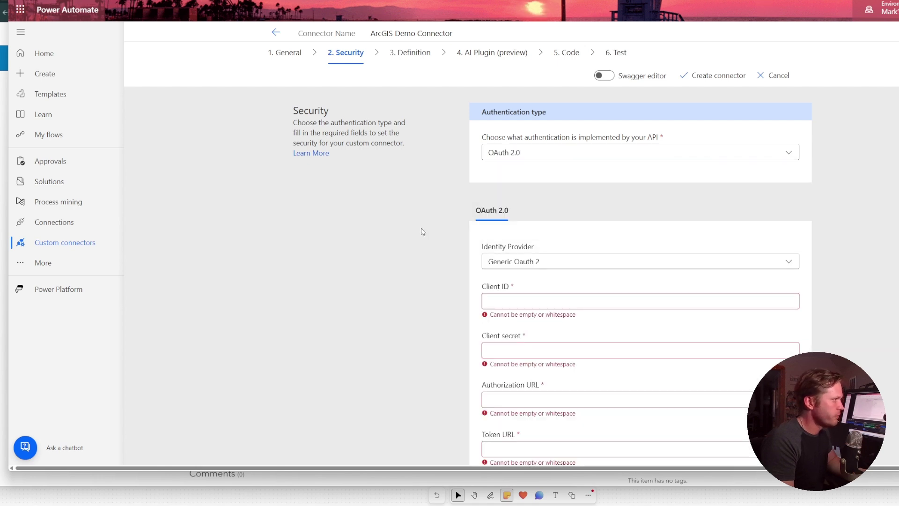
pyautogui.scroll(-3, 601, 204)
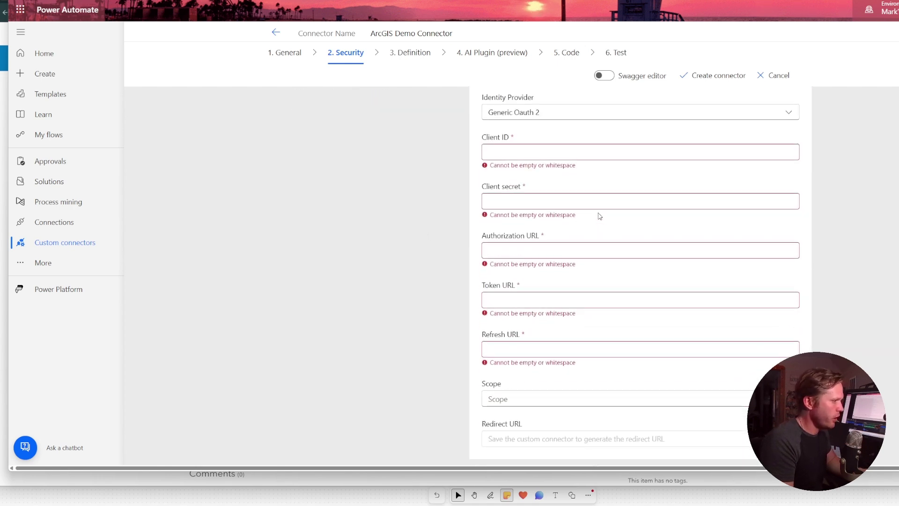
pyautogui.scroll(2, 599, 215)
pyautogui.scroll(-2, 600, 215)
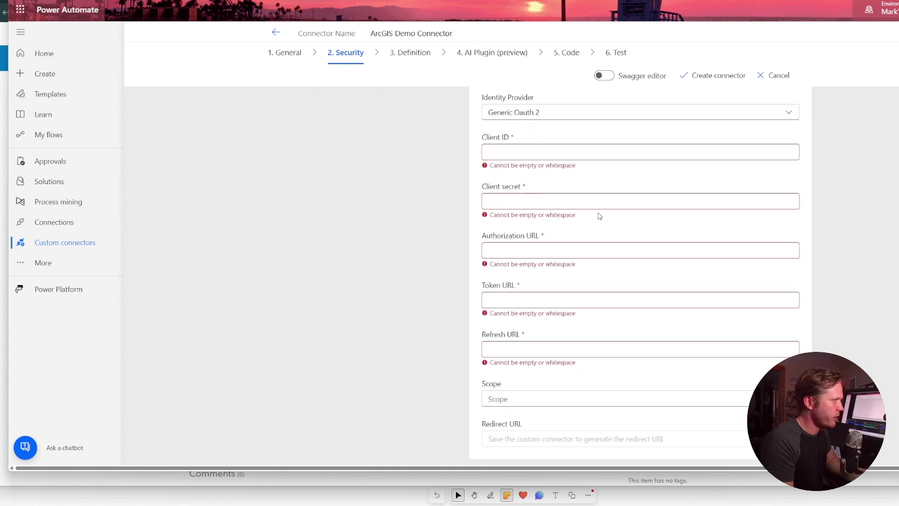
pyautogui.scroll(2, 600, 216)
pyautogui.scroll(-1, 598, 215)
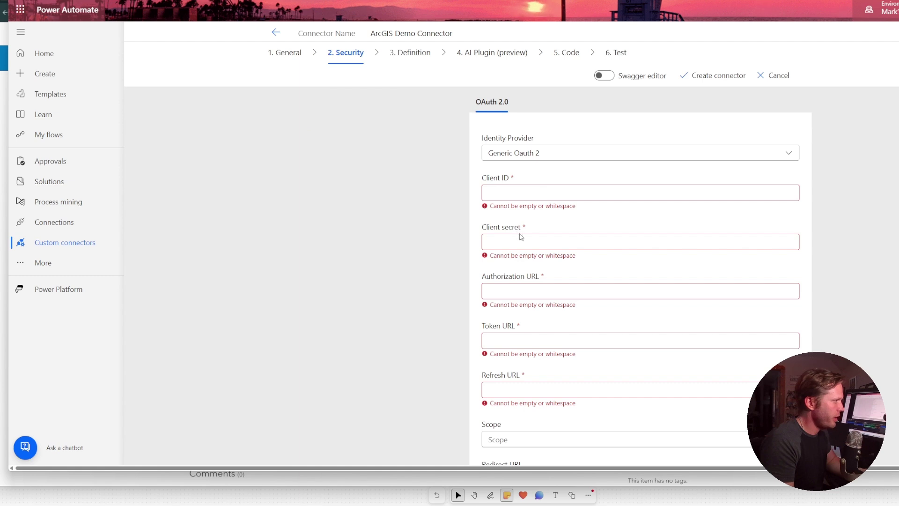
# Step: Copy the client ID from the Power Automate Custom Connector credentials item in ArcGIS Online into the connector's Client ID field
pyautogui.click(46, 96)
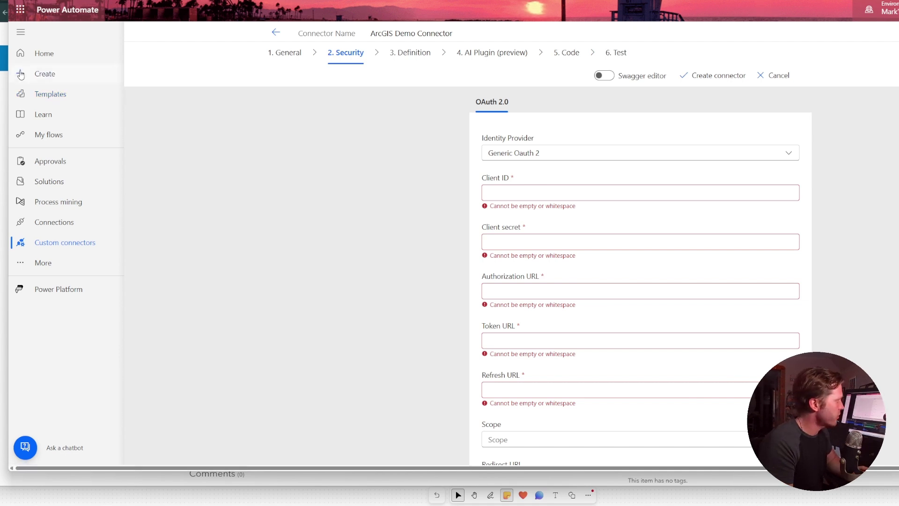
pyautogui.click(4, 74)
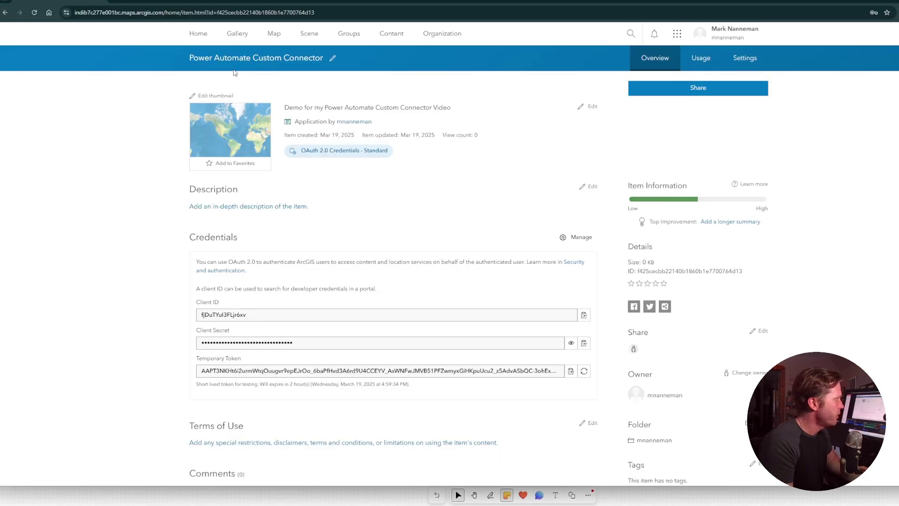
pyautogui.moveTo(199, 58); pyautogui.dragTo(303, 58)
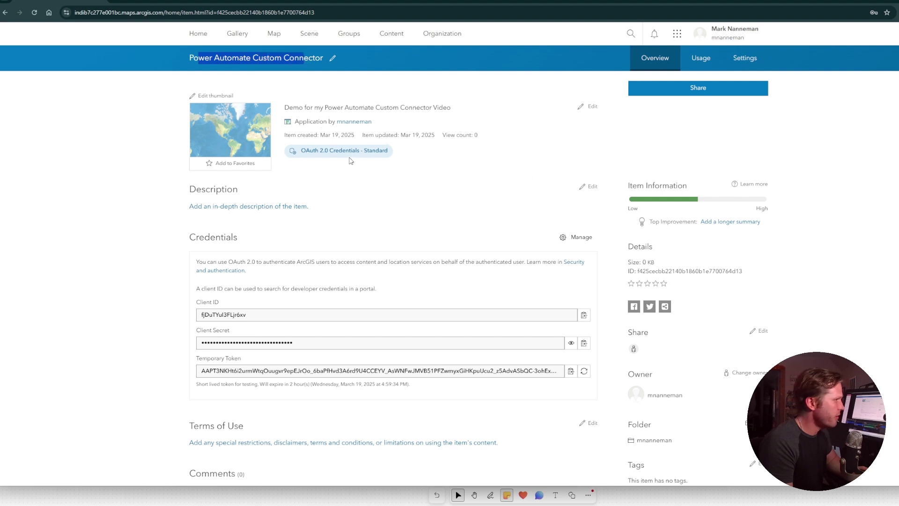
pyautogui.scroll(-3, 434, 223)
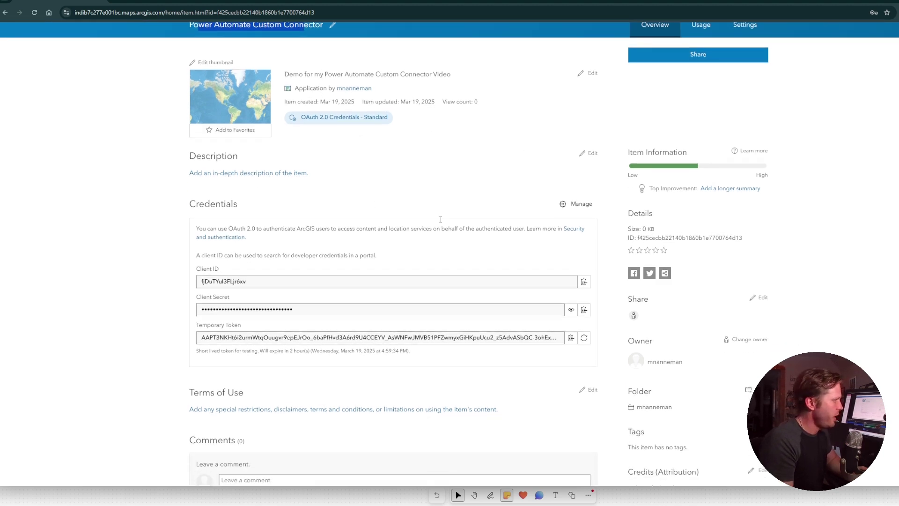
pyautogui.click(583, 196)
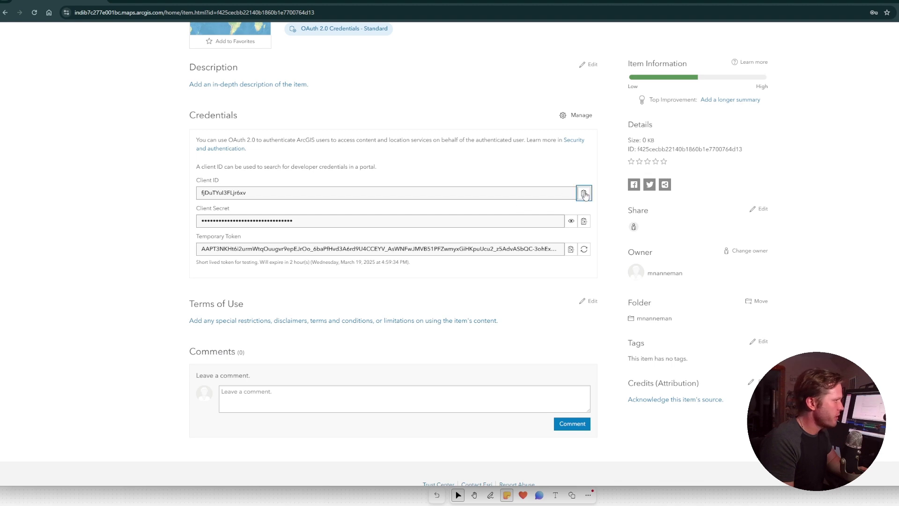
pyautogui.tripleClick(215, 185)
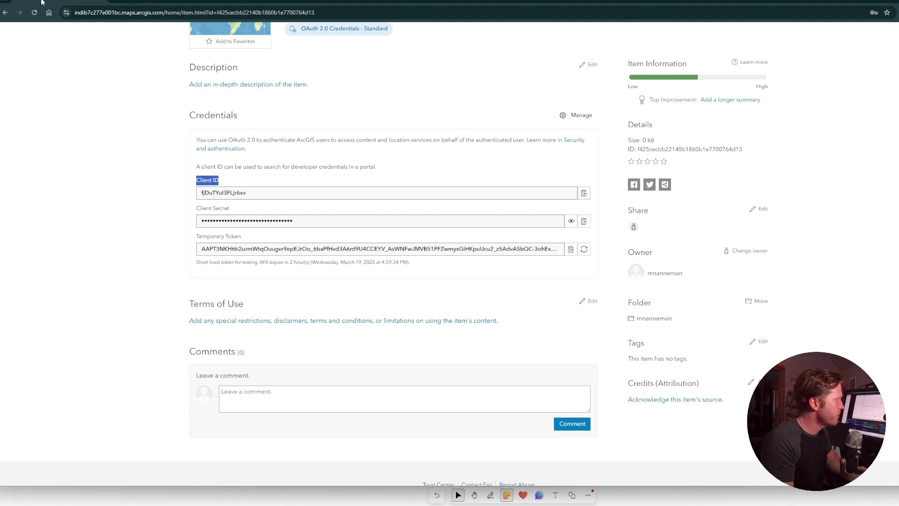
pyautogui.hotkey('alt', 'Tab')
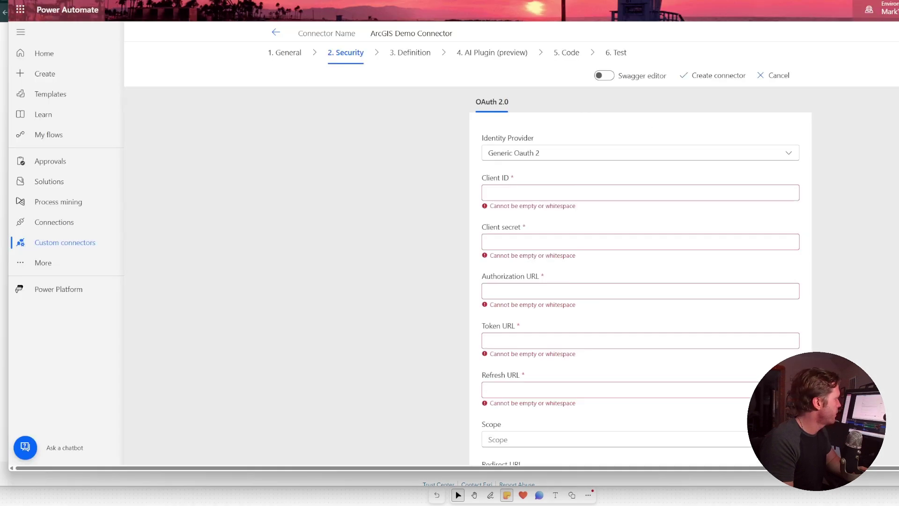
pyautogui.click(570, 196)
pyautogui.press('super+v')
pyautogui.press('Return')
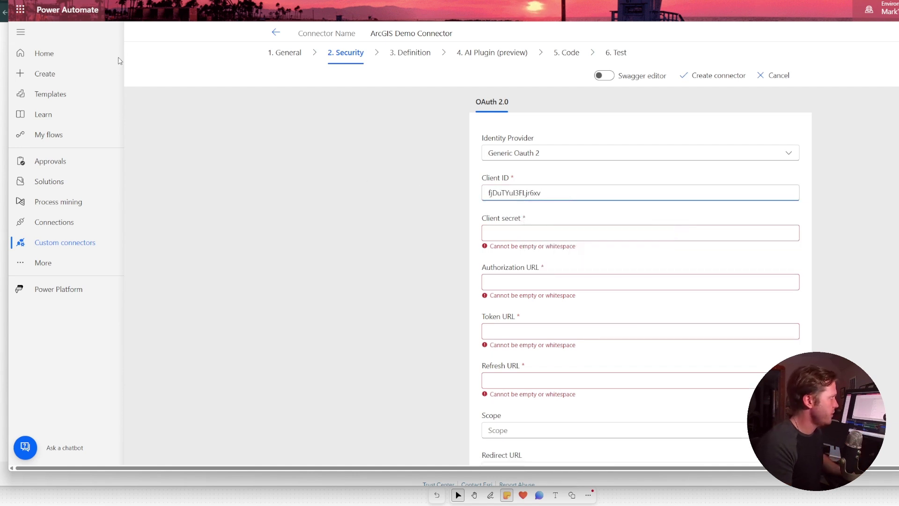
# Step: Copy the client secret from the ArcGIS Online credentials item and paste it into the connector's Client secret field in Power Automate
pyautogui.hotkey('alt', 'Tab')
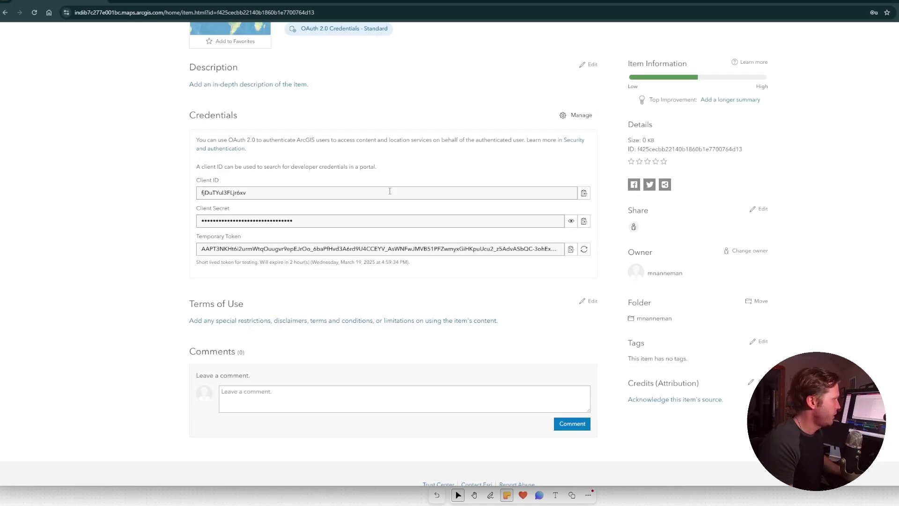
pyautogui.click(584, 221)
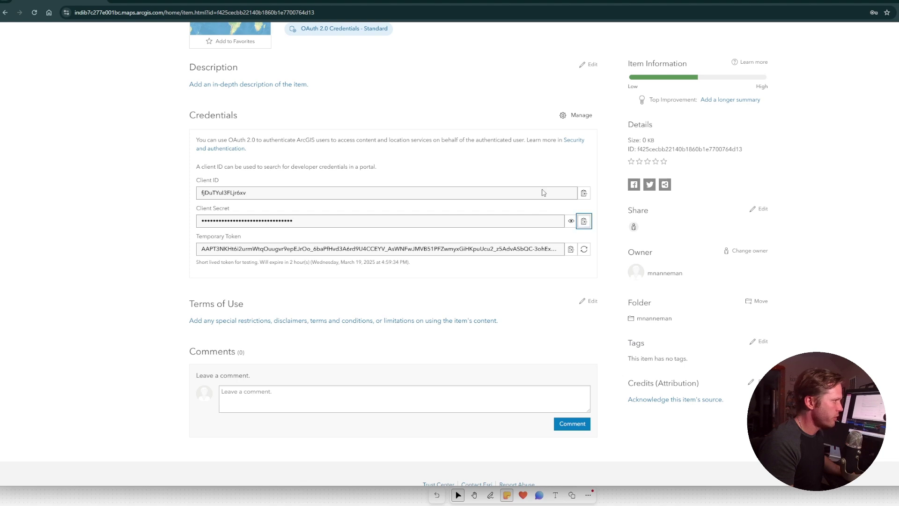
pyautogui.hotkey('alt', 'Tab')
pyautogui.click(567, 229)
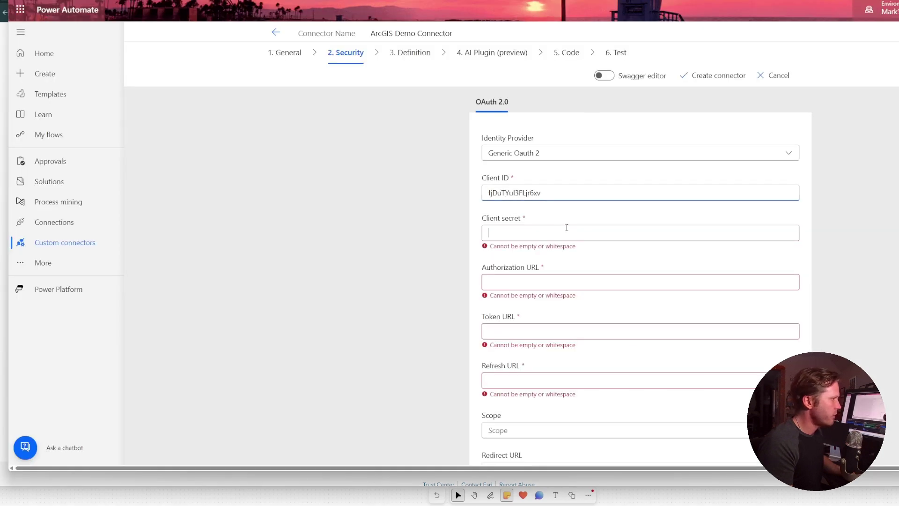
pyautogui.hotkey('ctrl', 'v')
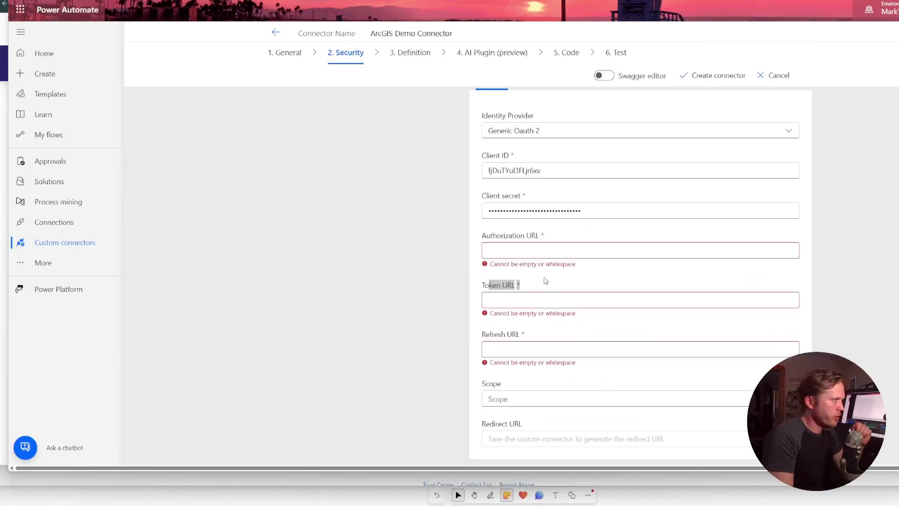
# Step: Switch to Esri's REST API documentation for the OAuth2 authorize endpoint and examine its example usage URL
pyautogui.click(528, 237)
pyautogui.click(515, 298)
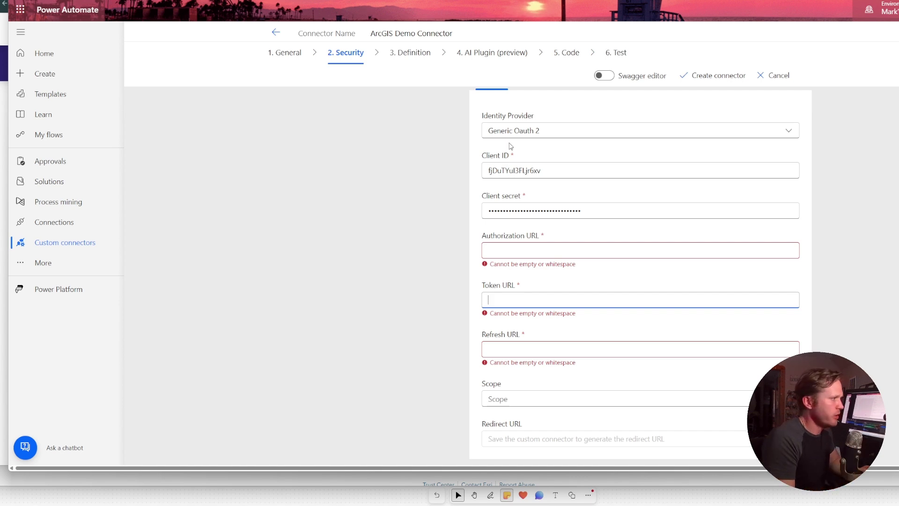
pyautogui.click(2, 112)
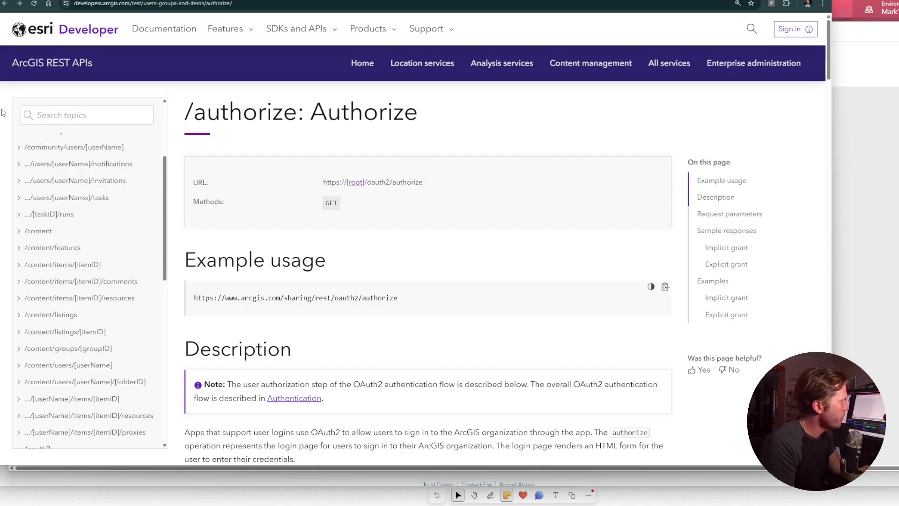
pyautogui.moveTo(306, 0); pyautogui.dragTo(353, 1)
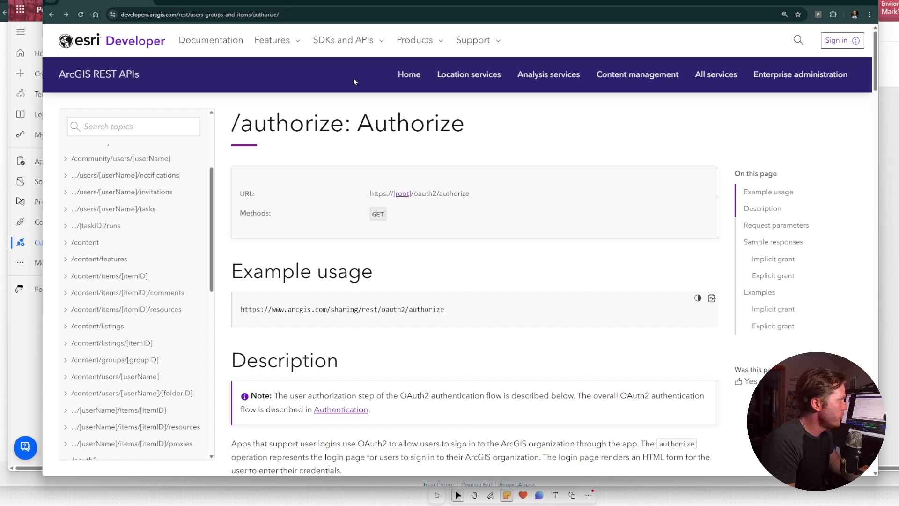
pyautogui.moveTo(233, 114); pyautogui.dragTo(341, 122)
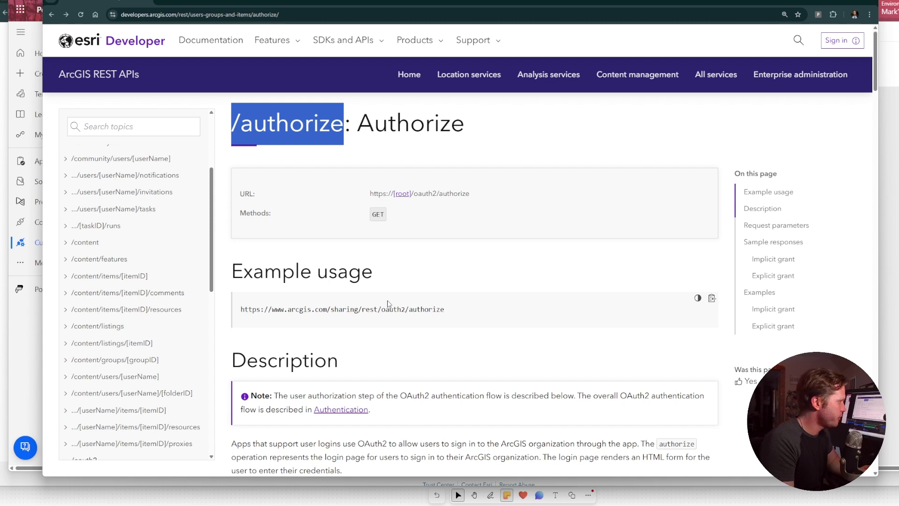
pyautogui.doubleClick(289, 272)
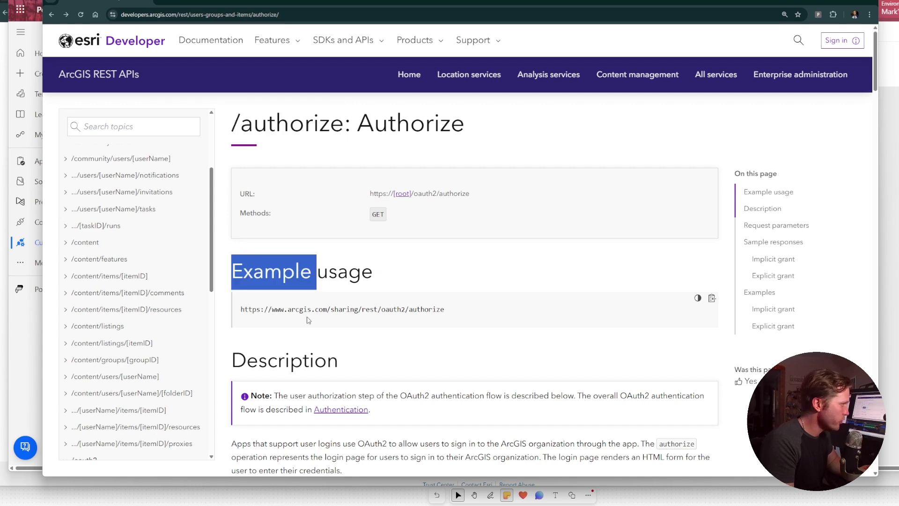
pyautogui.click(261, 305)
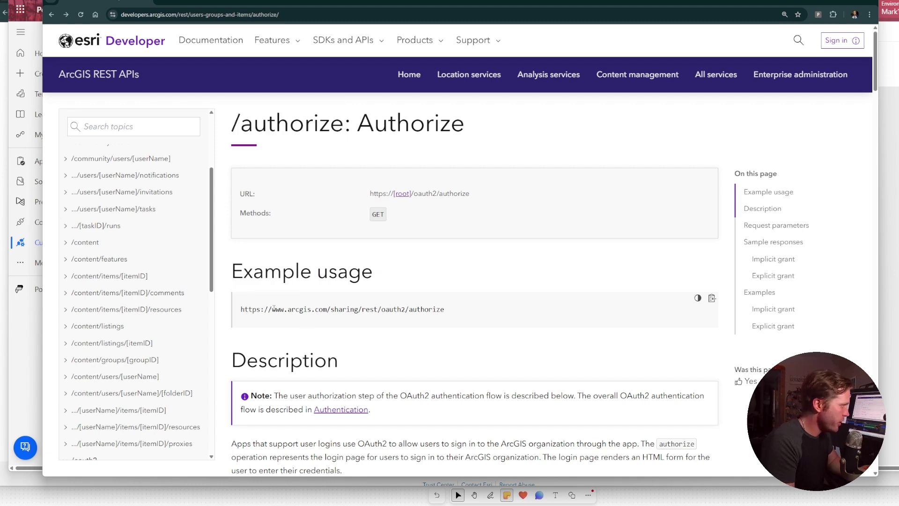
pyautogui.doubleClick(274, 308)
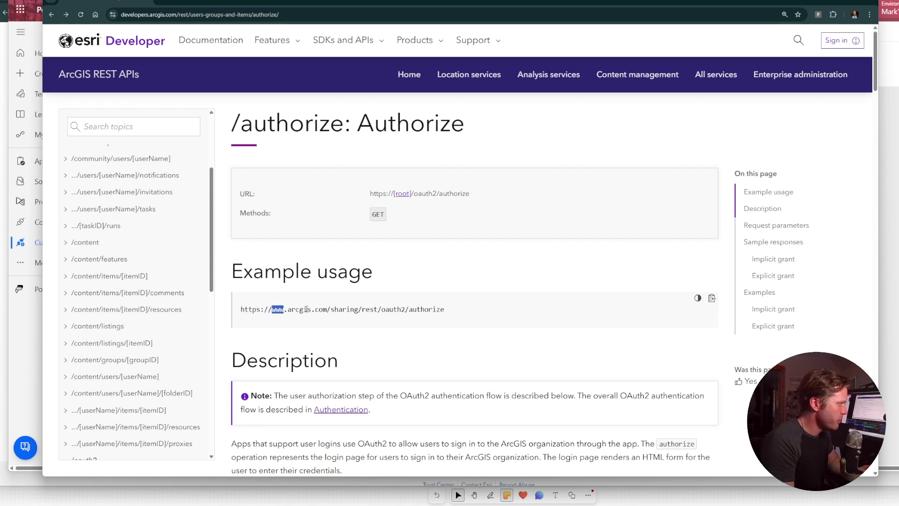
pyautogui.click(324, 309)
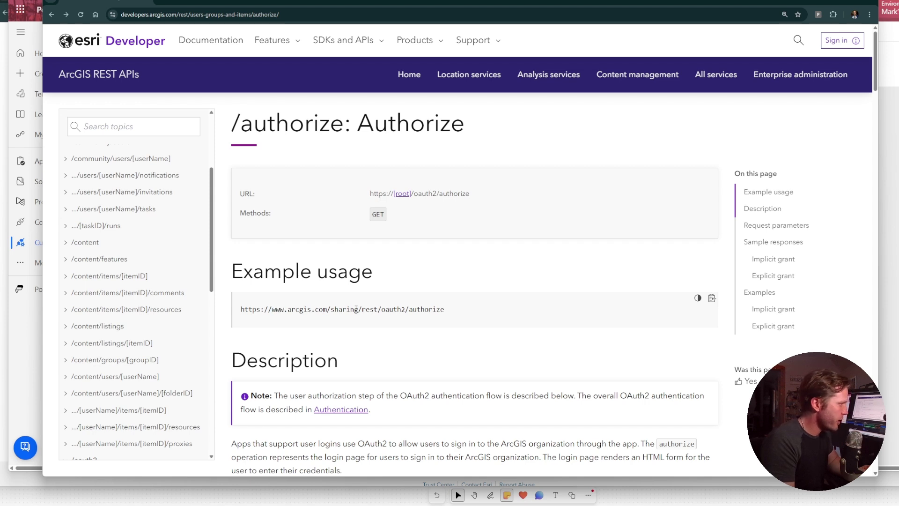
pyautogui.tripleClick(402, 309)
pyautogui.hotkey('ctrl', 'c')
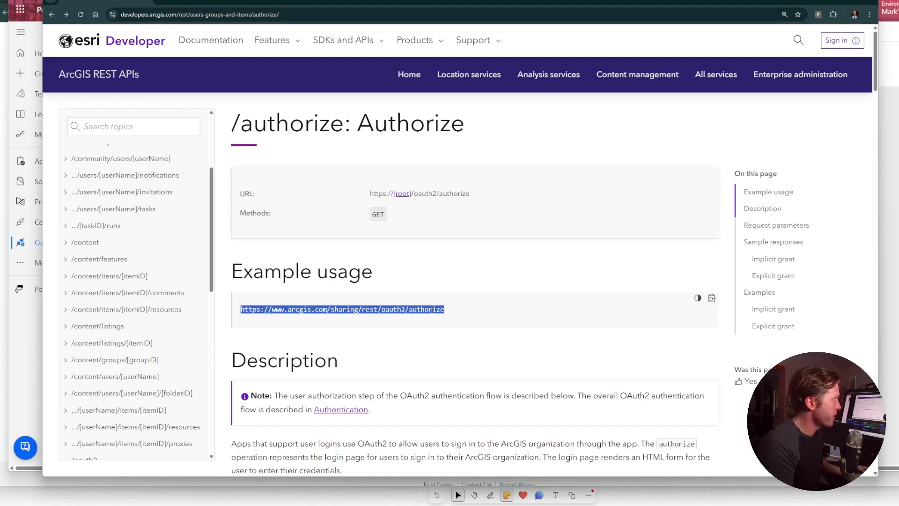
pyautogui.hotkey('alt', 'Tab')
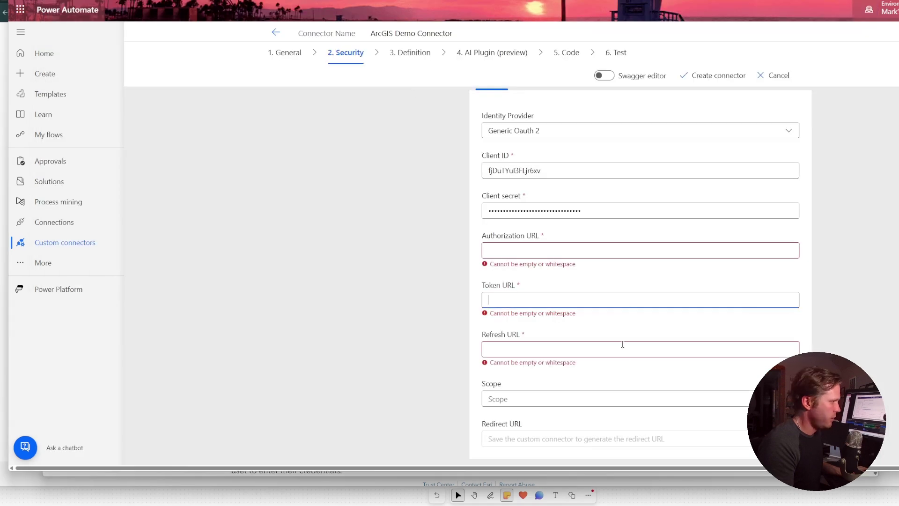
pyautogui.click(554, 255)
pyautogui.hotkey('ctrl', 'v')
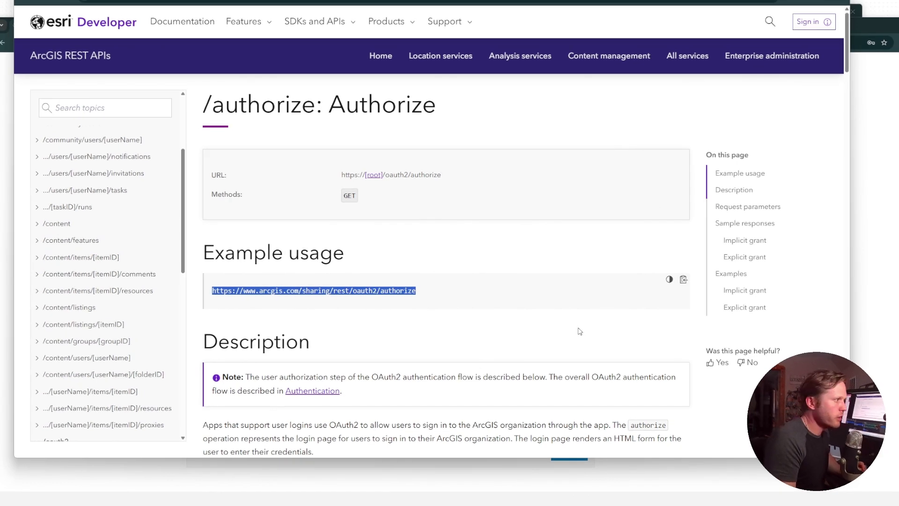
pyautogui.scroll(-5, 78, 233)
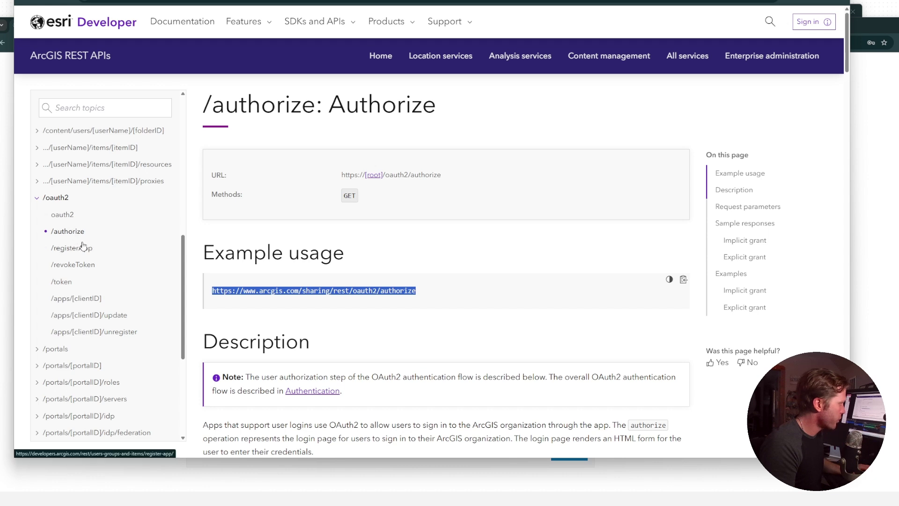
pyautogui.click(57, 289)
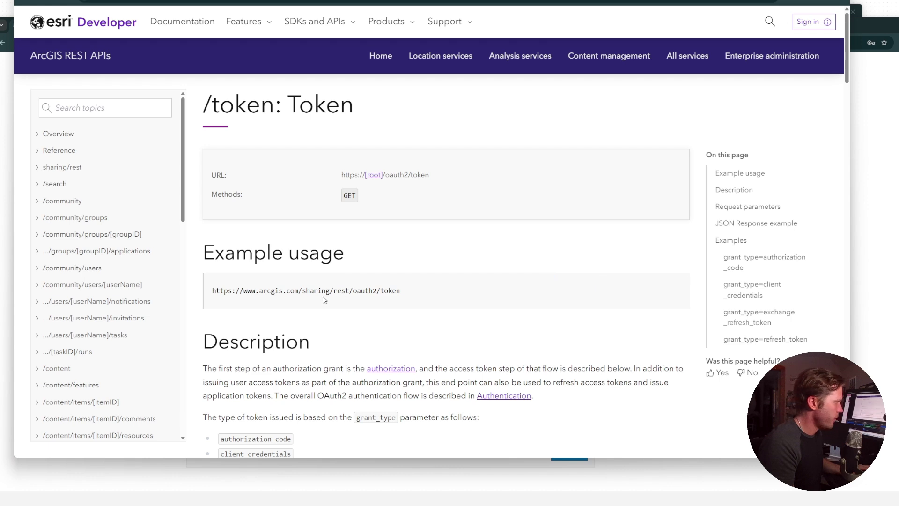
pyautogui.tripleClick(373, 292)
pyautogui.hotkey('ctrl', 'c')
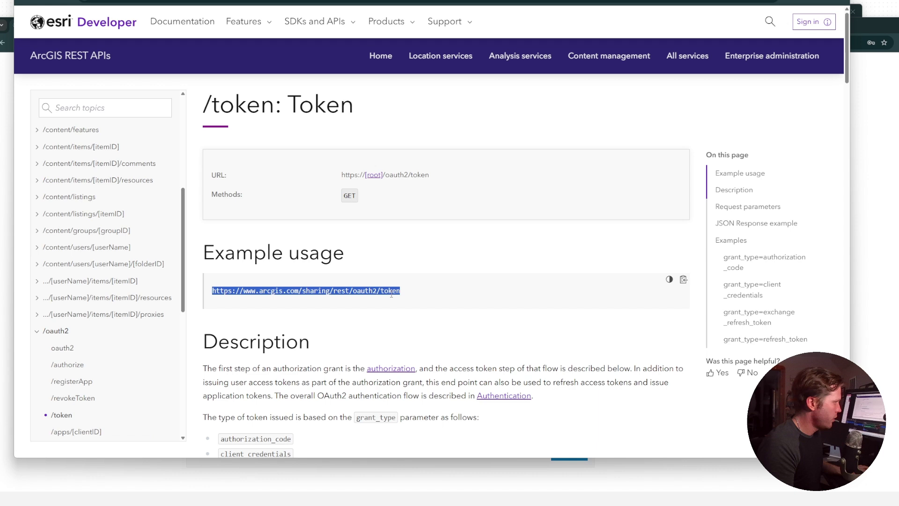
pyautogui.click(876, 198)
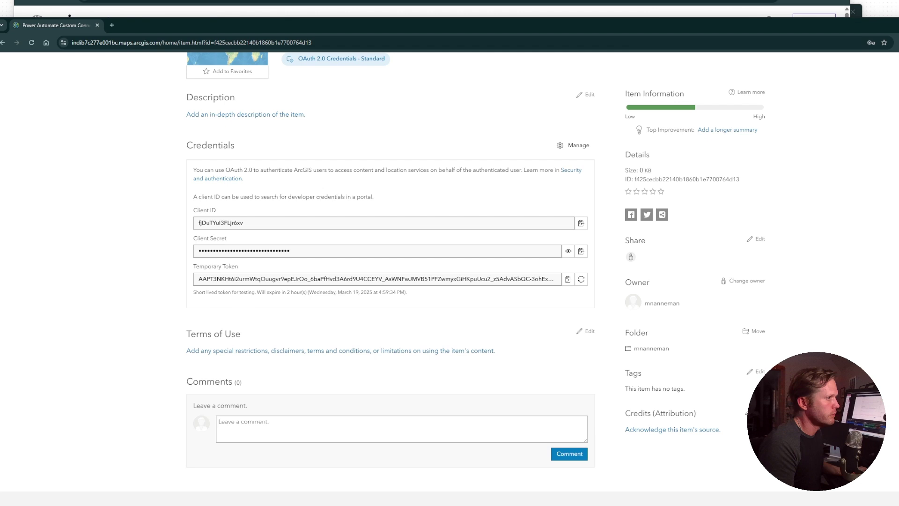
pyautogui.hotkey('alt', 'Tab')
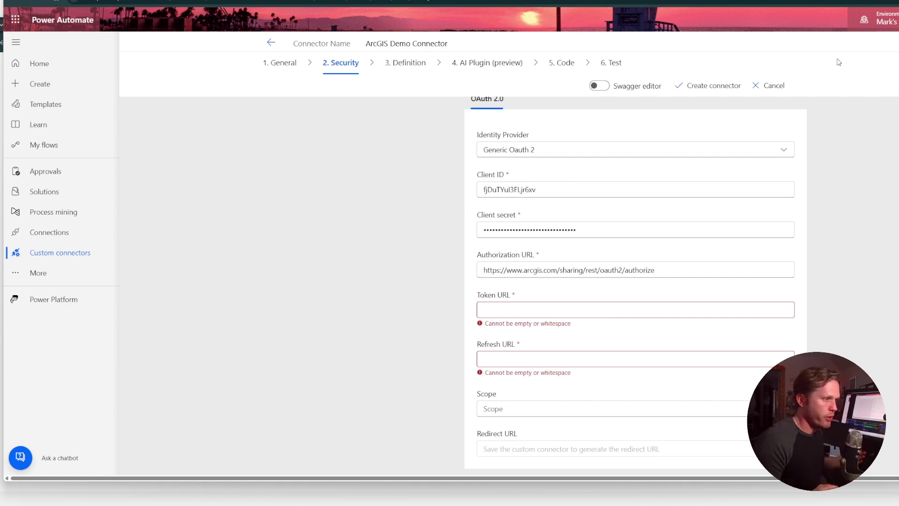
pyautogui.click(653, 312)
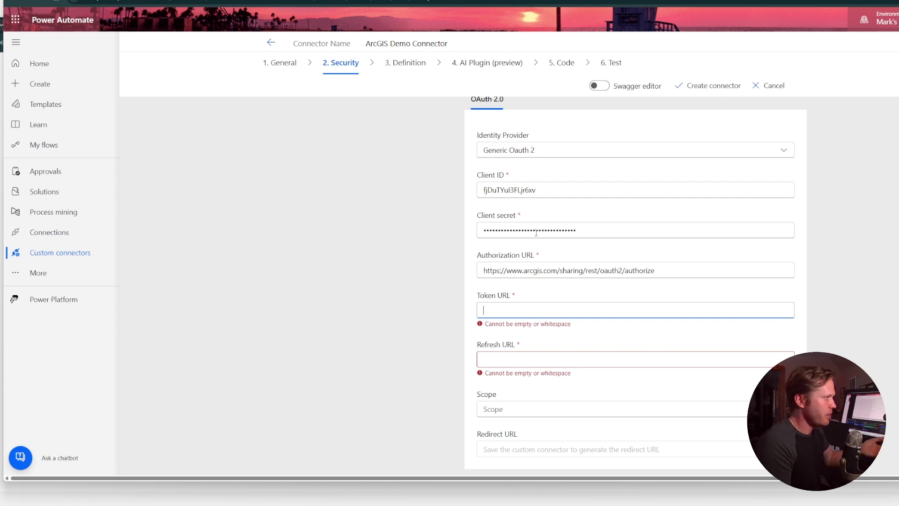
pyautogui.scroll(-1, 653, 373)
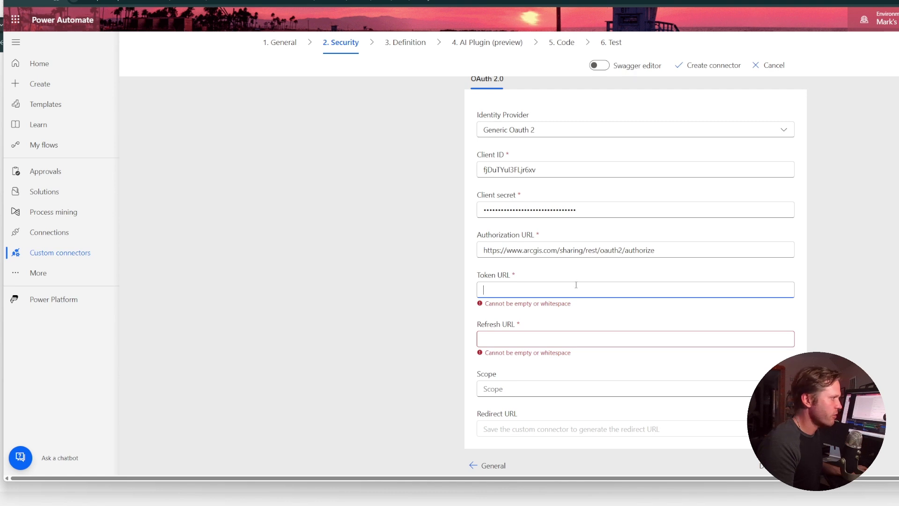
pyautogui.hotkey('ctrl', 'v')
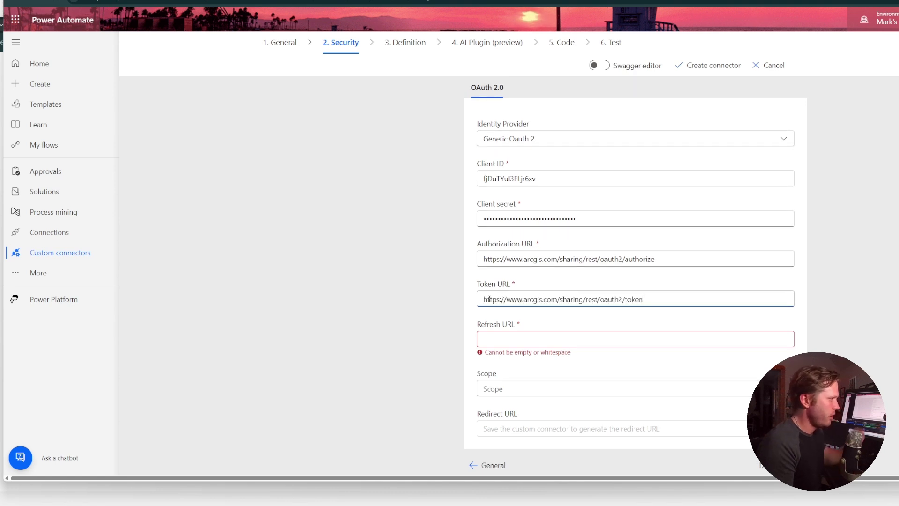
pyautogui.moveTo(489, 299); pyautogui.dragTo(676, 302)
pyautogui.hotkey('ctrl', 'c')
pyautogui.click(675, 300)
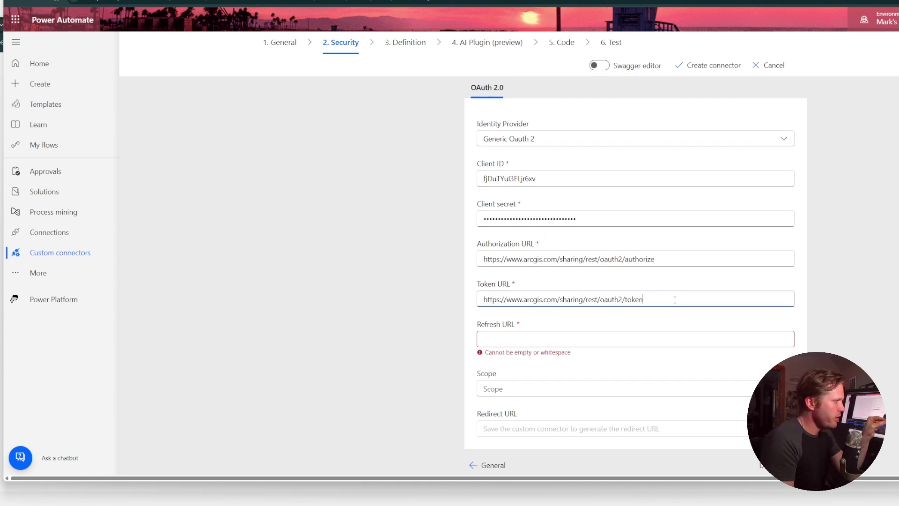
pyautogui.click(547, 333)
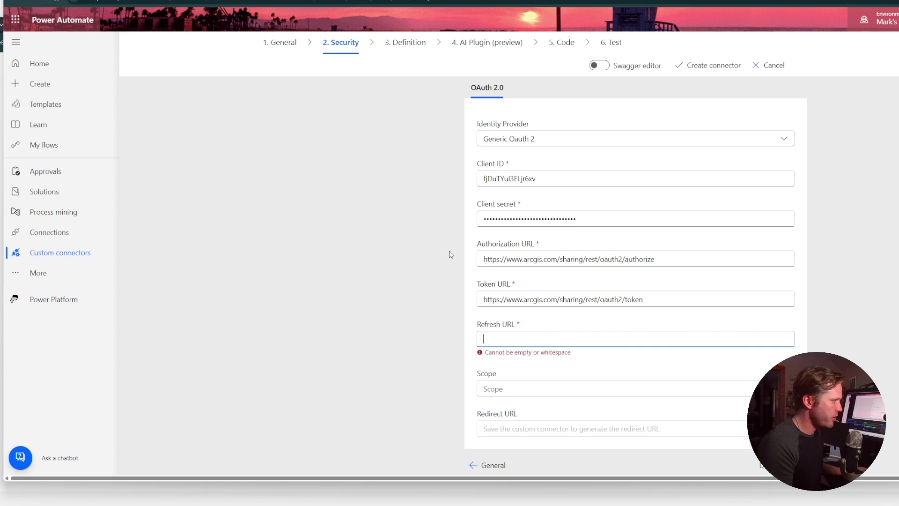
pyautogui.hotkey('ctrl', 'v')
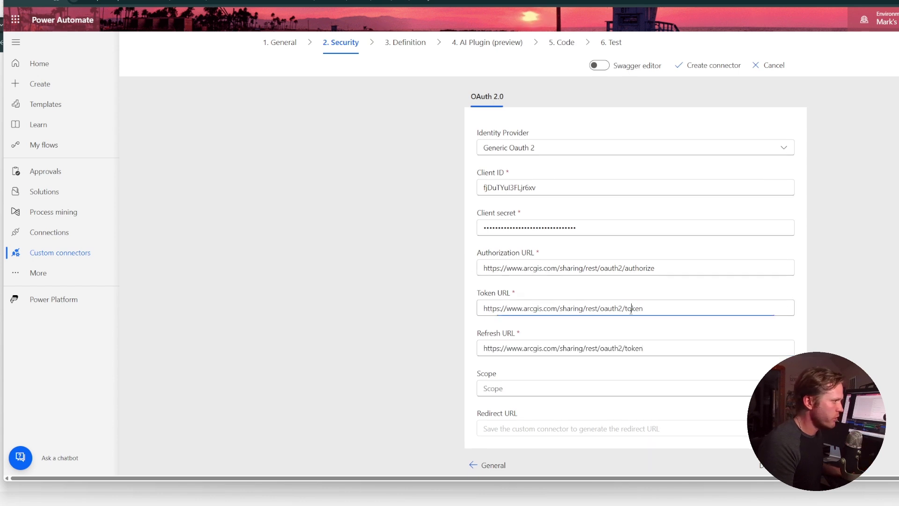
pyautogui.doubleClick(631, 309)
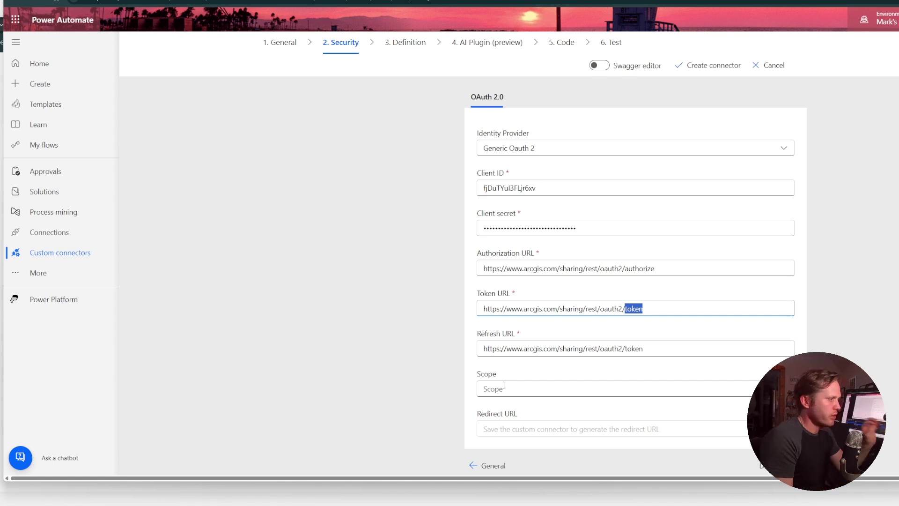
pyautogui.click(601, 381)
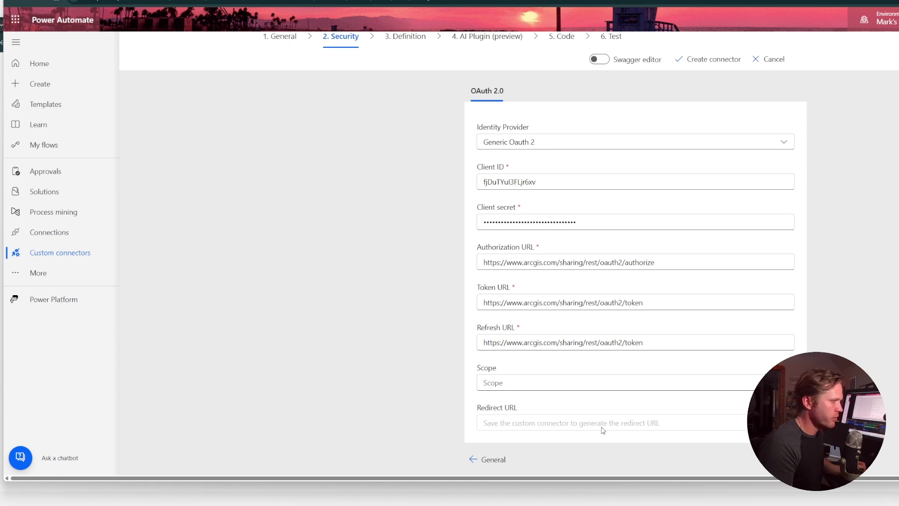
# Step: Create the ArcGIS Demo Connector and locate the generated Redirect URL in its OAuth 2.0 security settings
pyautogui.click(701, 63)
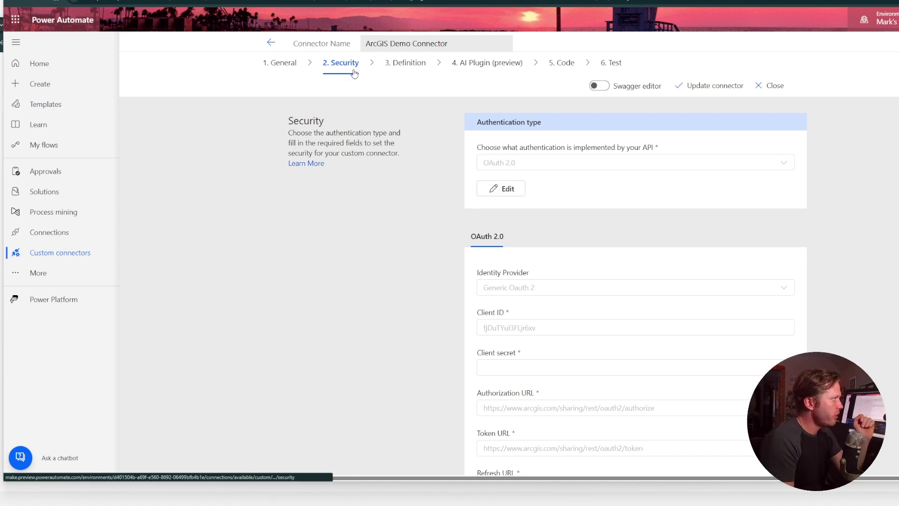
pyautogui.scroll(-1, 678, 244)
pyautogui.scroll(-2, 678, 244)
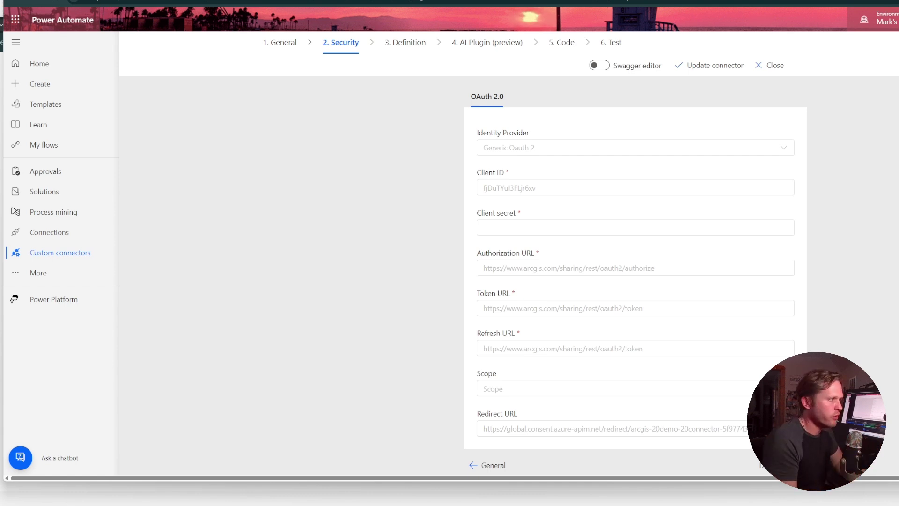
# Step: Switch to the Power Automate Custom Connector item in ArcGIS Online and open its credential management settings at the Redirect URLs section
pyautogui.hotkey('alt', 'Tab')
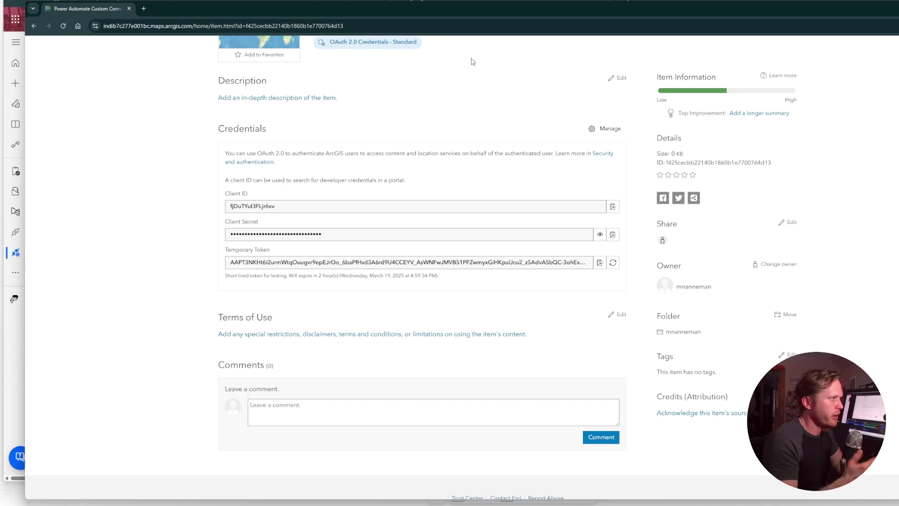
pyautogui.scroll(3, 501, 99)
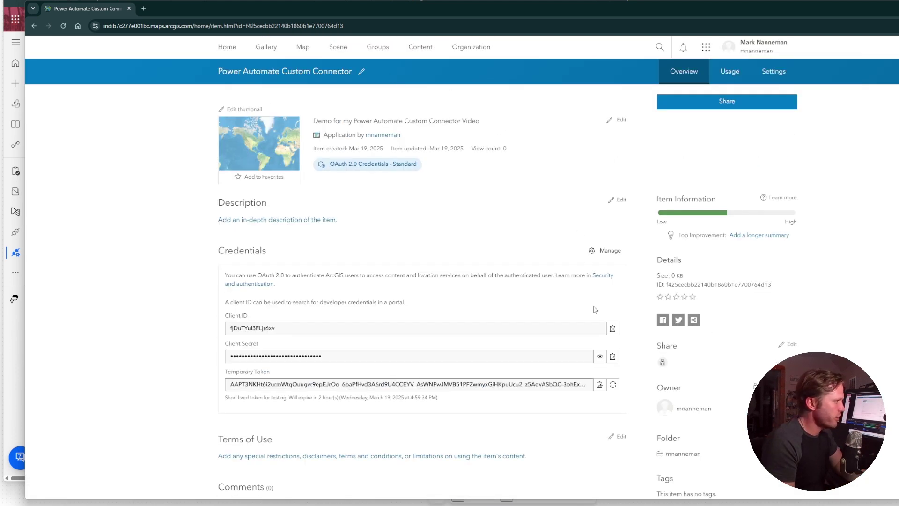
pyautogui.click(608, 252)
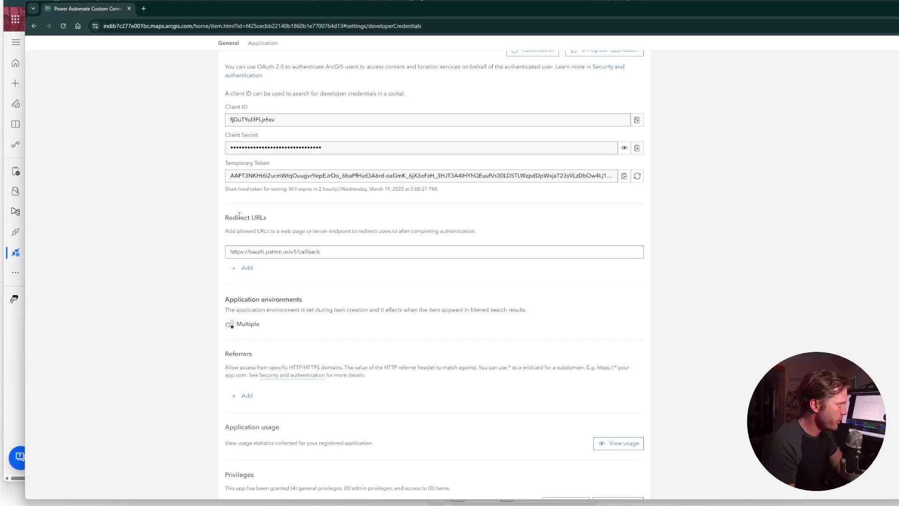
pyautogui.doubleClick(239, 216)
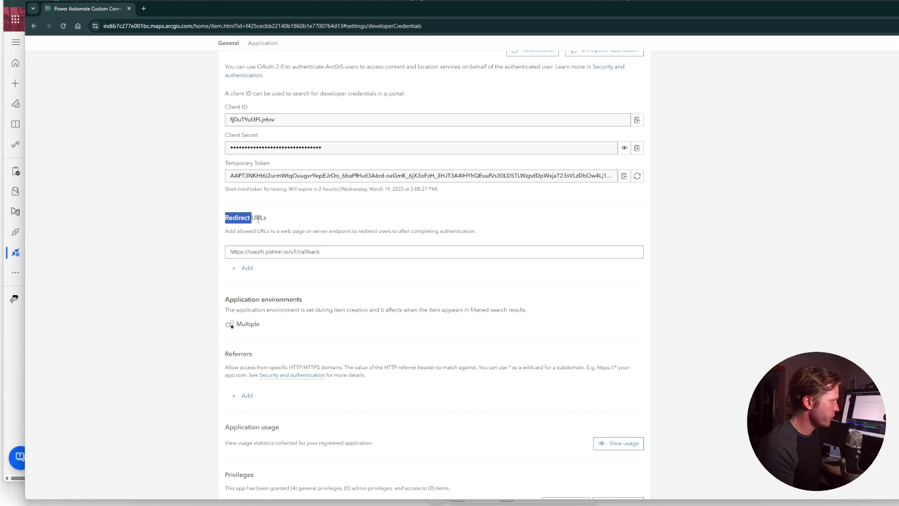
pyautogui.hotkey('ctrl', '+')
pyautogui.hotkey('ctrl', '+')
pyautogui.scroll(-3, 299, 243)
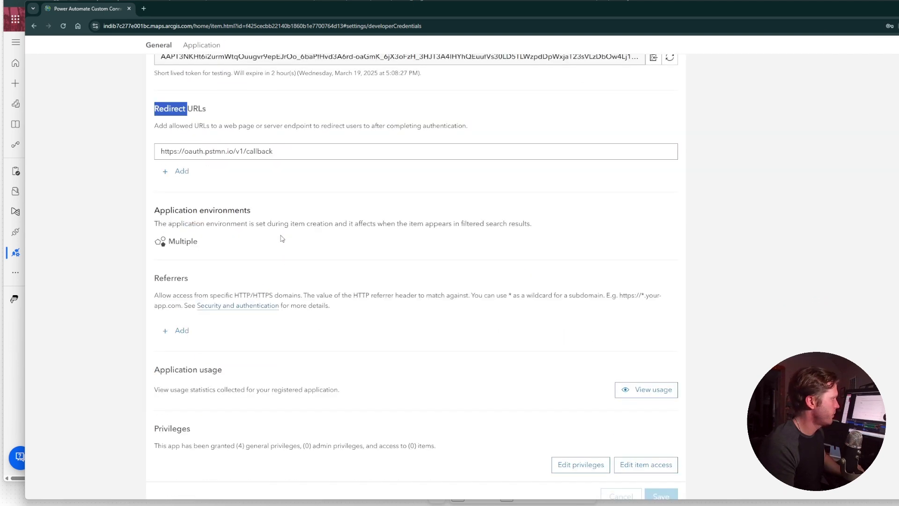
# Step: Add the connector's generated global.consent.azure-apim.net redirect URL as a second entry in the credentials' Redirect URLs
pyautogui.click(208, 140)
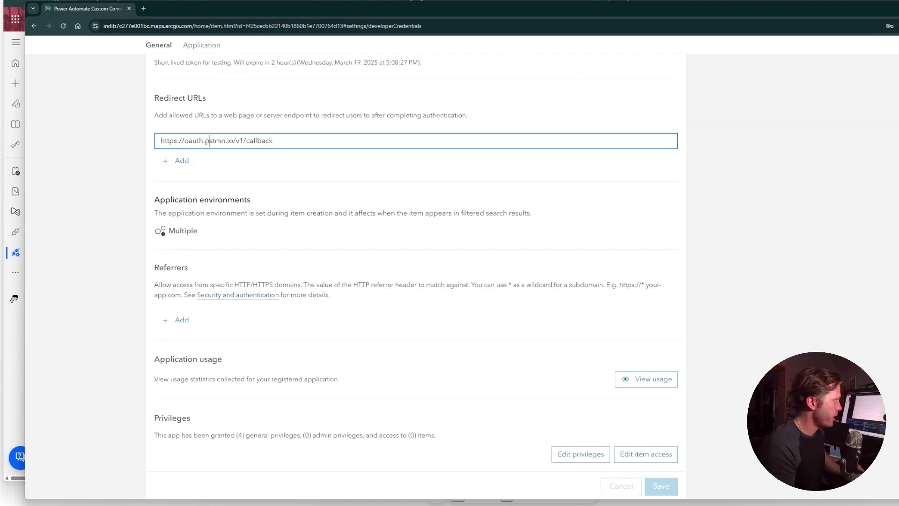
pyautogui.click(180, 161)
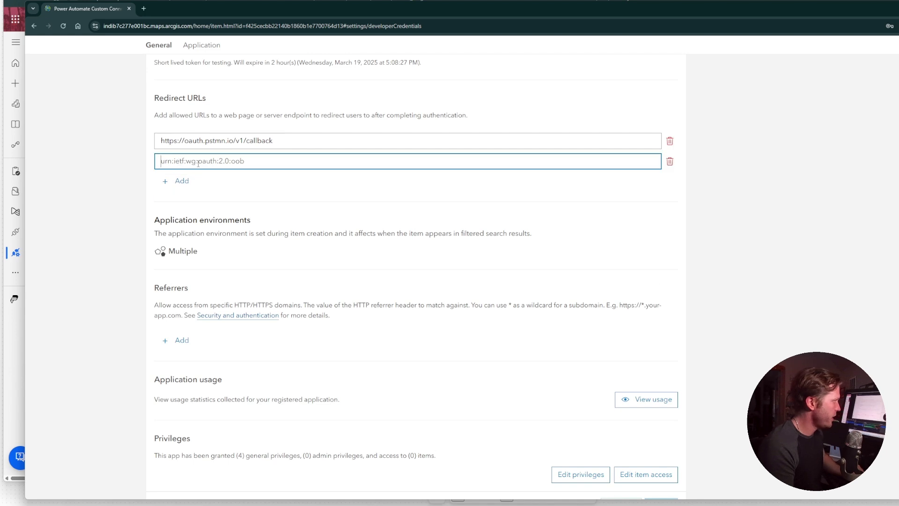
pyautogui.write('https://global.consent.azure-apim.net/redirect/arcgis-20demo-20connector-5f97743d24d1c74b29-5f60bee4e0833832dc')
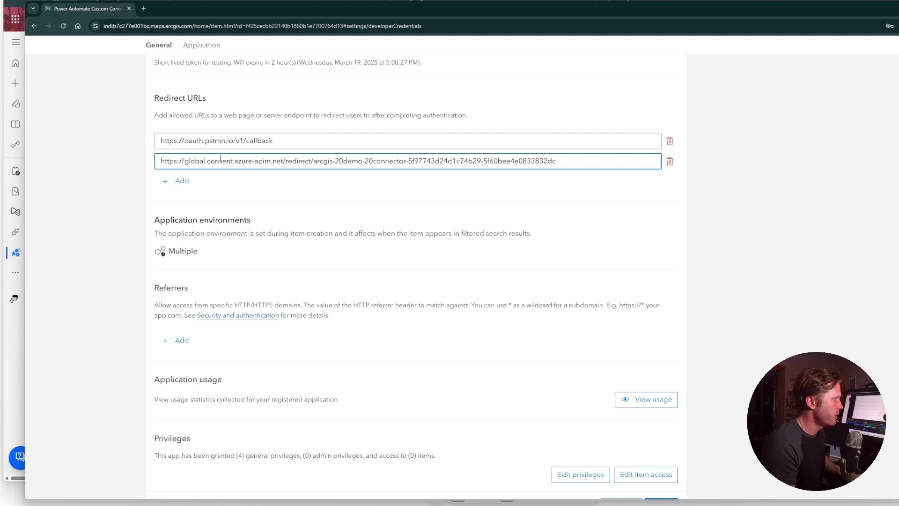
pyautogui.hotkey('ctrl', 'a')
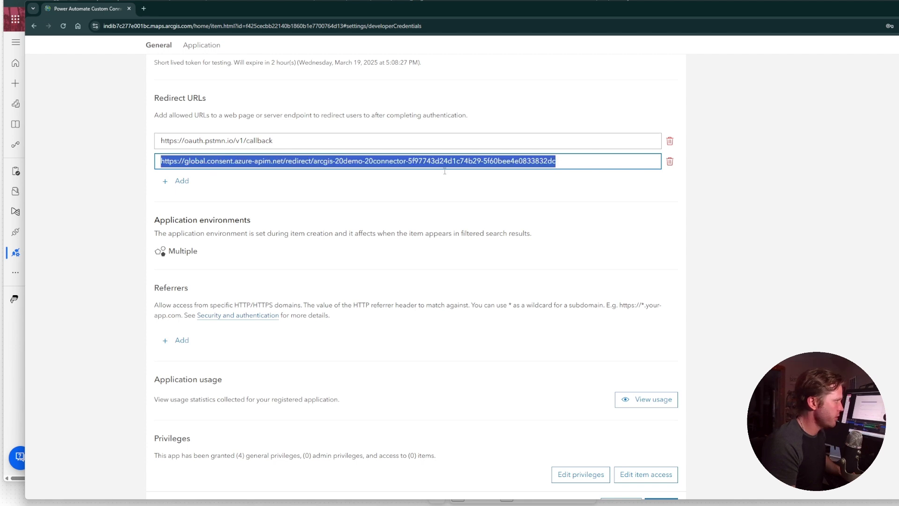
# Step: Save the credentials item's updated Redirect URLs and check both saved entries
pyautogui.scroll(-2, 444, 171)
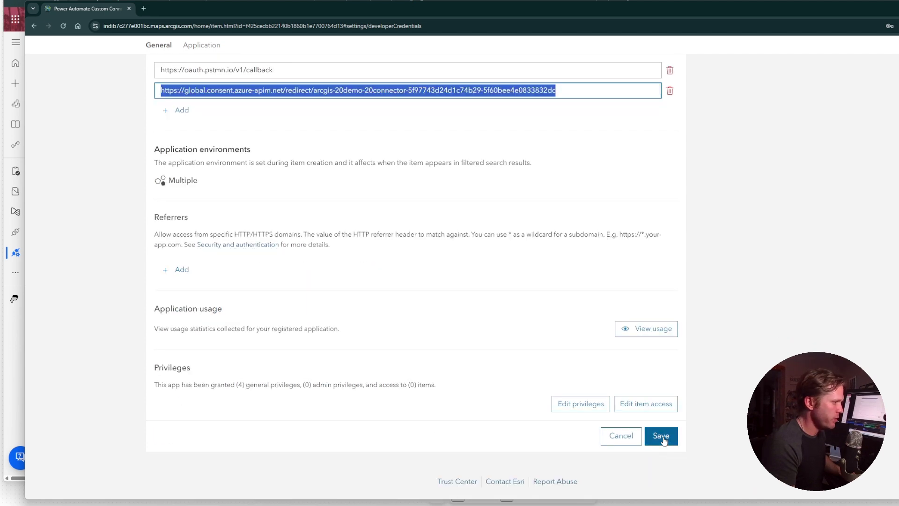
pyautogui.click(662, 438)
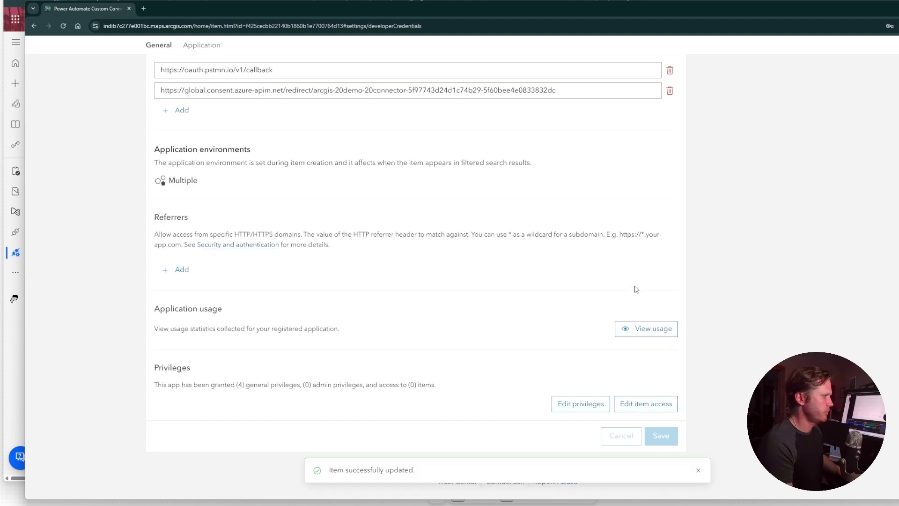
pyautogui.scroll(10, 632, 295)
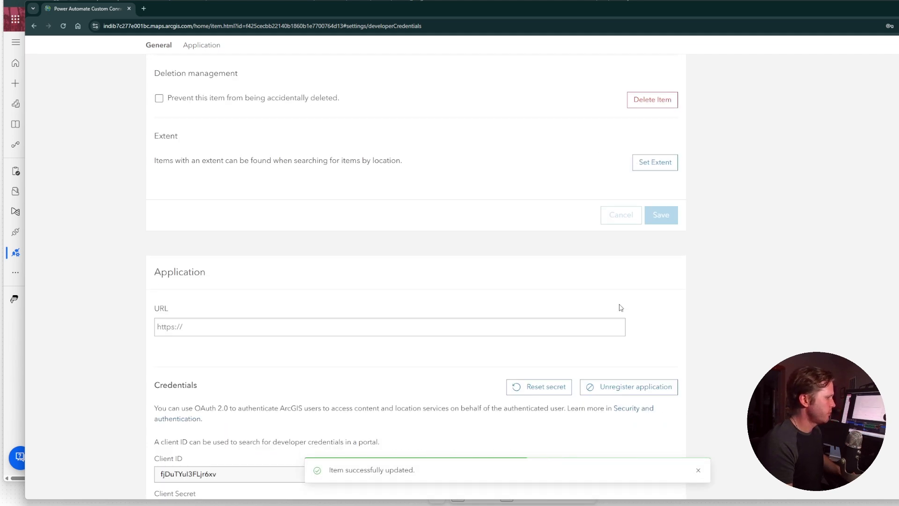
pyautogui.scroll(-5, 623, 306)
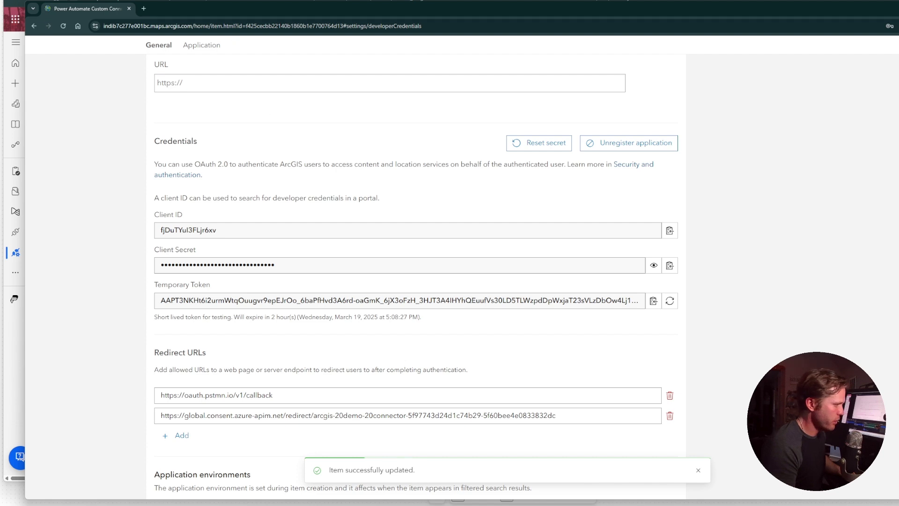
# Step: Switch to Power Automate and add a connector action with summary "Suggest Addresses" and description "Suggest wellformed and complete addresses from prompt."
pyautogui.hotkey('alt', 'Tab')
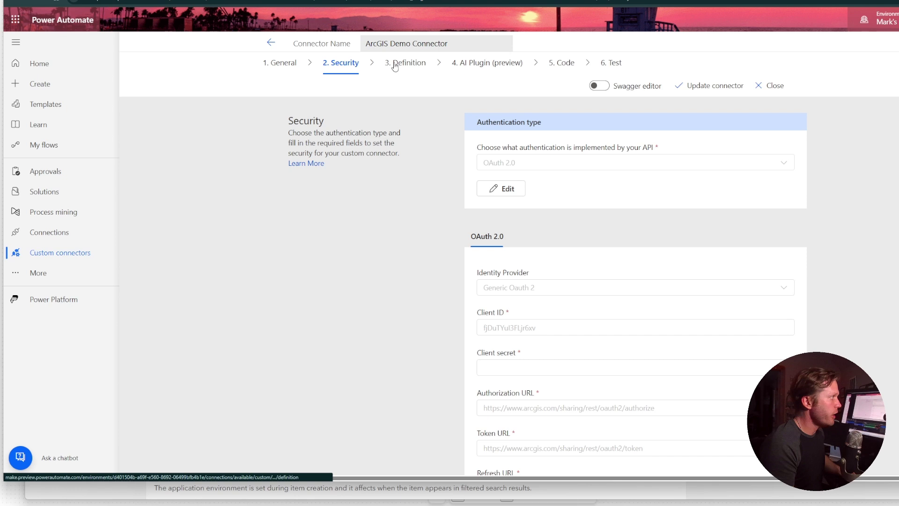
pyautogui.click(394, 64)
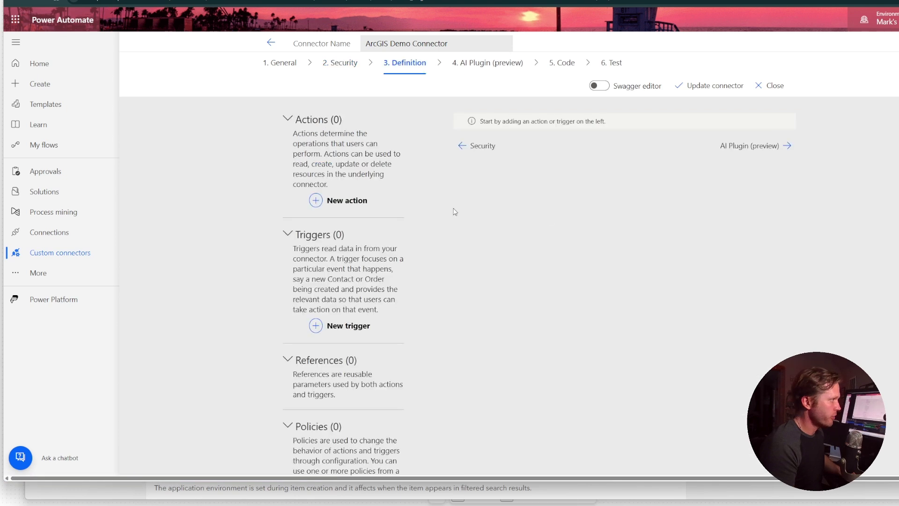
pyautogui.scroll(-1, 456, 212)
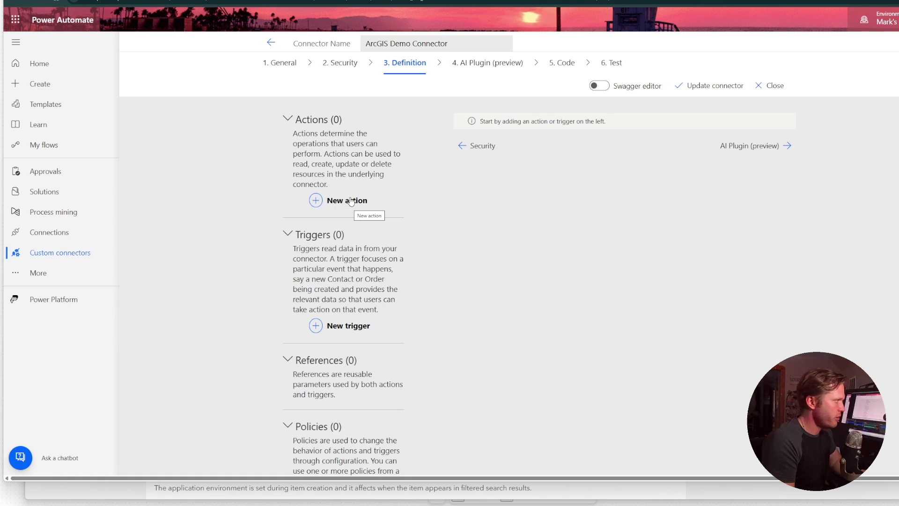
pyautogui.click(351, 201)
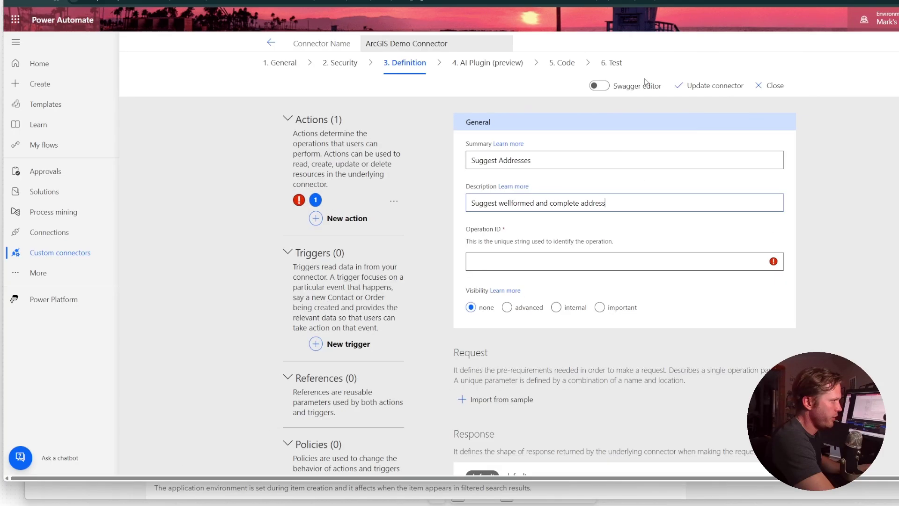
pyautogui.write('om prompt.')
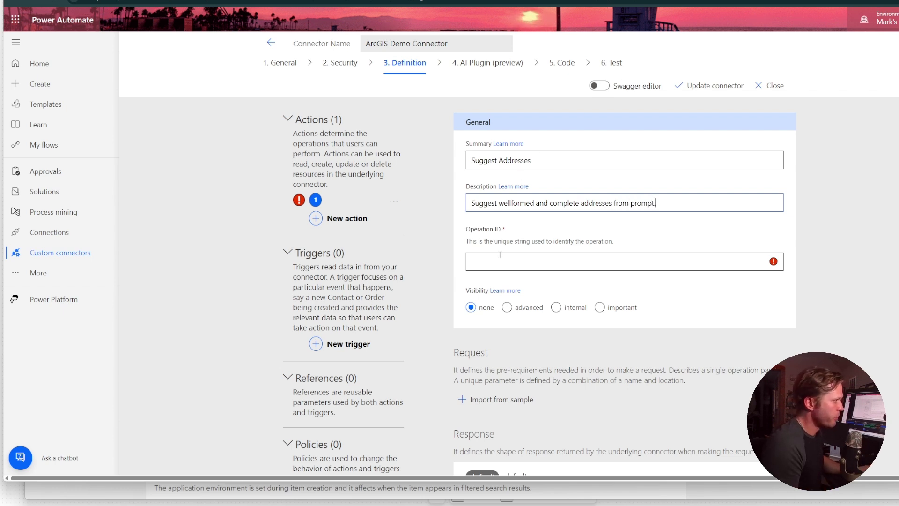
# Step: Set the new action's Operation ID to suggest and its visibility to important
pyautogui.click(500, 255)
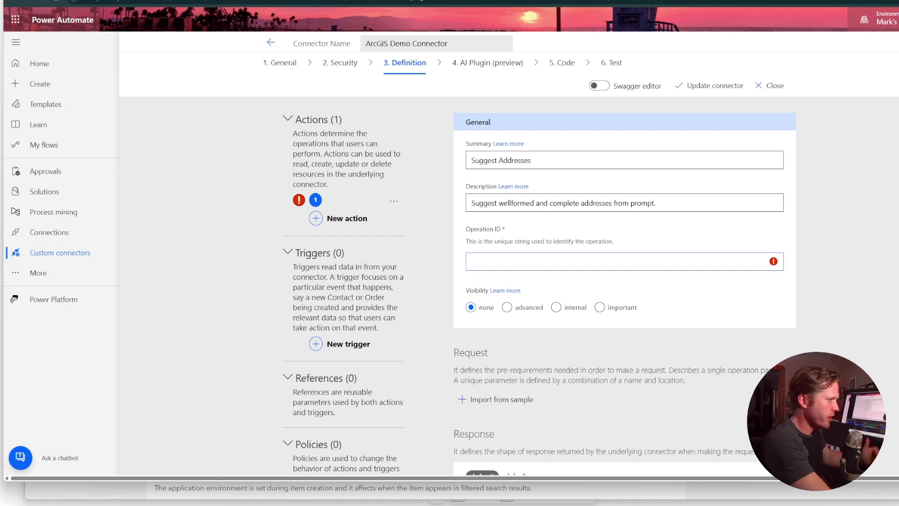
pyautogui.write('suggest')
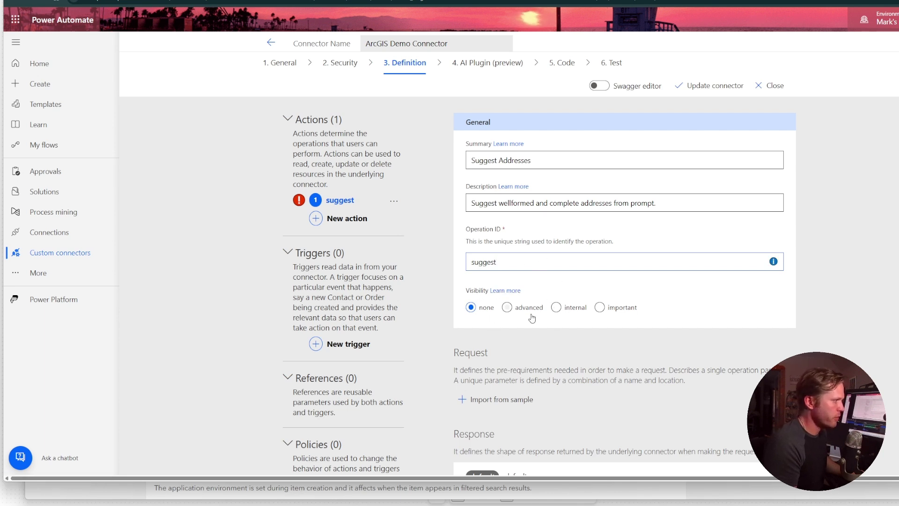
pyautogui.click(619, 309)
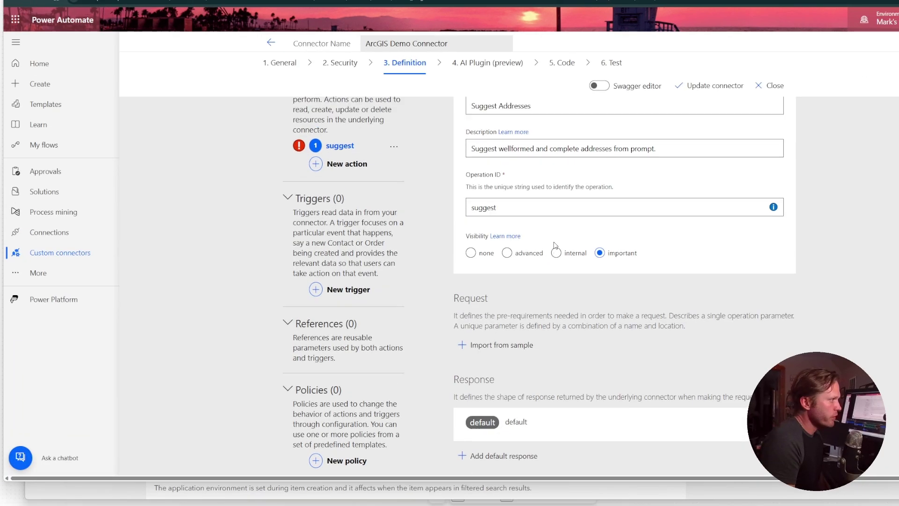
# Step: Start importing the action's request from a sample and check the Suggest operation's URL pattern and method in the ArcGIS REST APIs documentation
pyautogui.scroll(-3, 515, 241)
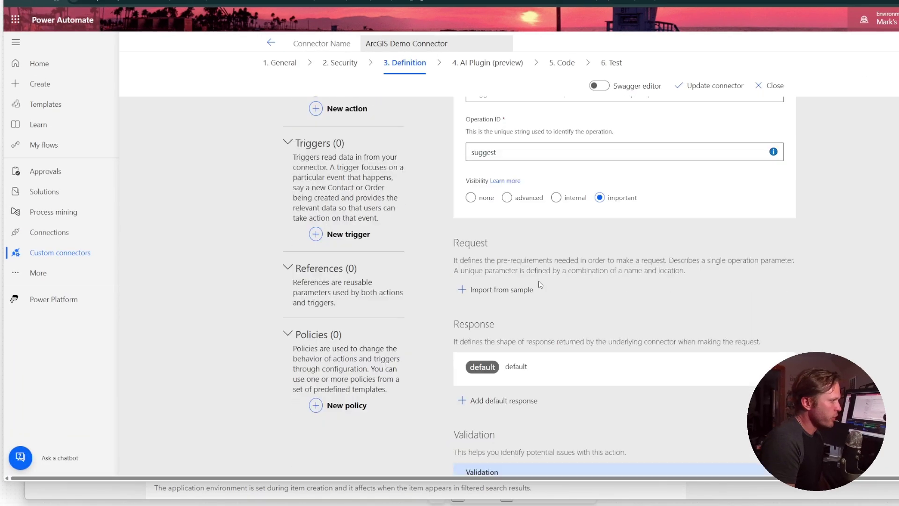
pyautogui.click(507, 237)
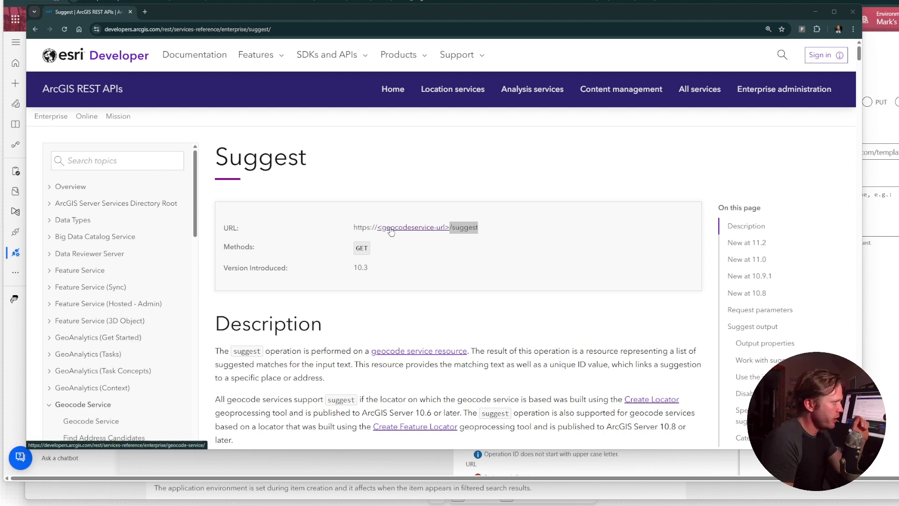
pyautogui.moveTo(450, 228)
pyautogui.mouseDown()
pyautogui.moveTo(477, 227)
pyautogui.moveTo(455, 227)
pyautogui.mouseUp()
pyautogui.click(452, 227)
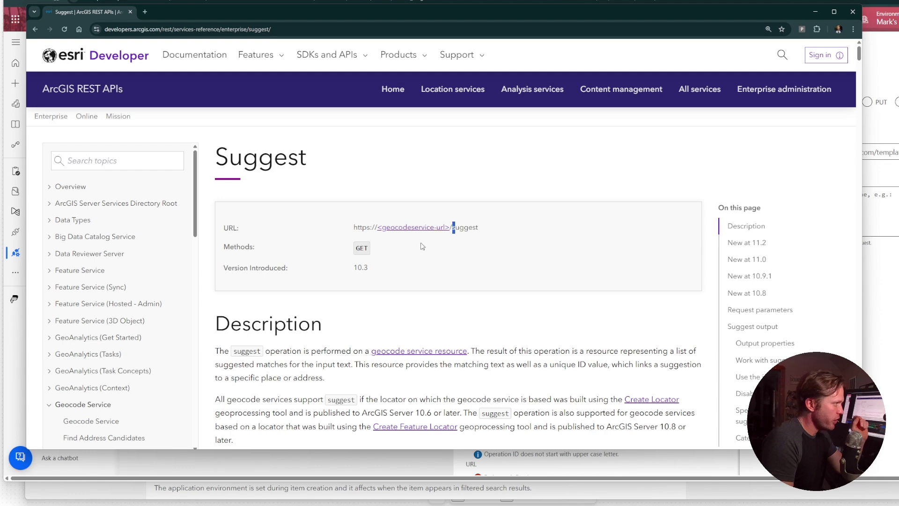
pyautogui.doubleClick(362, 247)
pyautogui.scroll(-2, 384, 246)
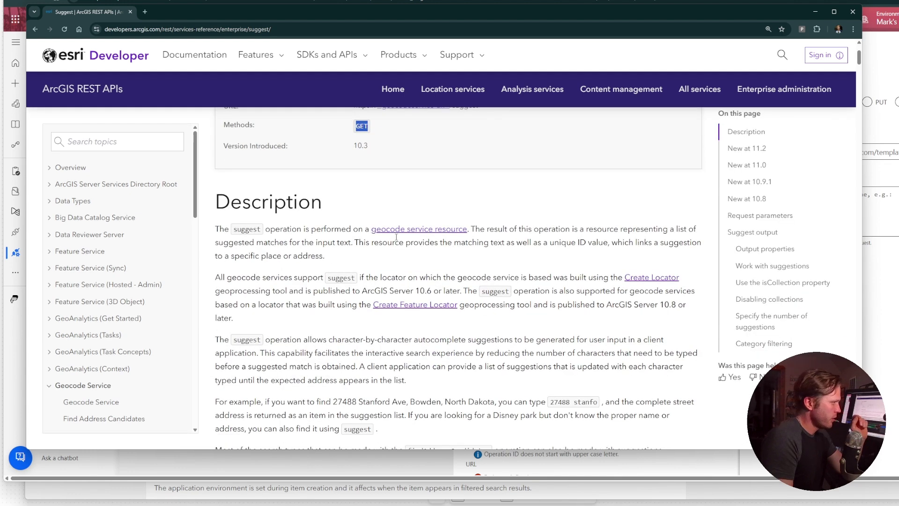
pyautogui.scroll(-3, 396, 236)
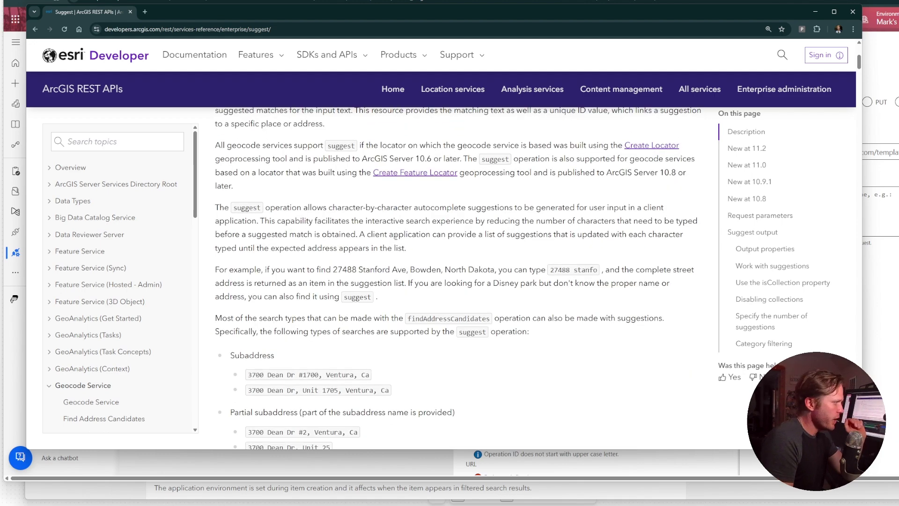
pyautogui.scroll(-10, 396, 236)
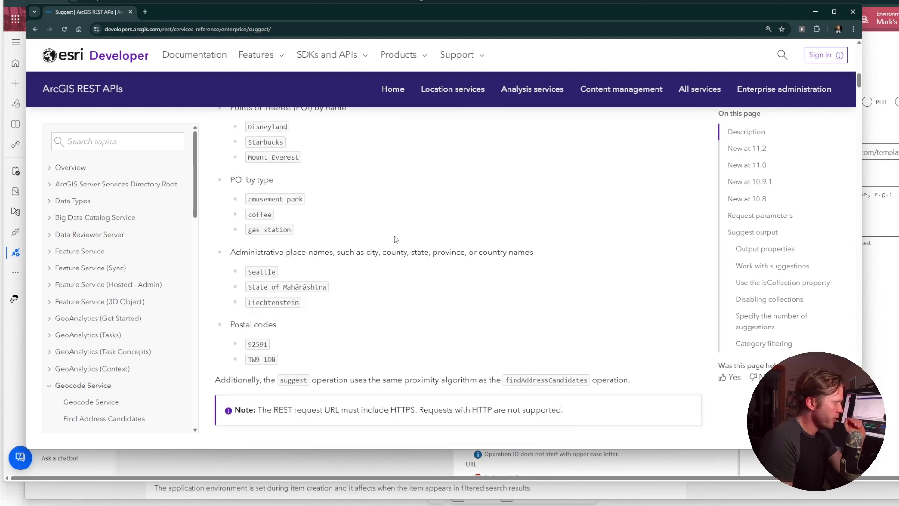
# Step: Examine the Suggest operation's request parameters, especially the f parameter's required status and allowed response formats
pyautogui.click(759, 215)
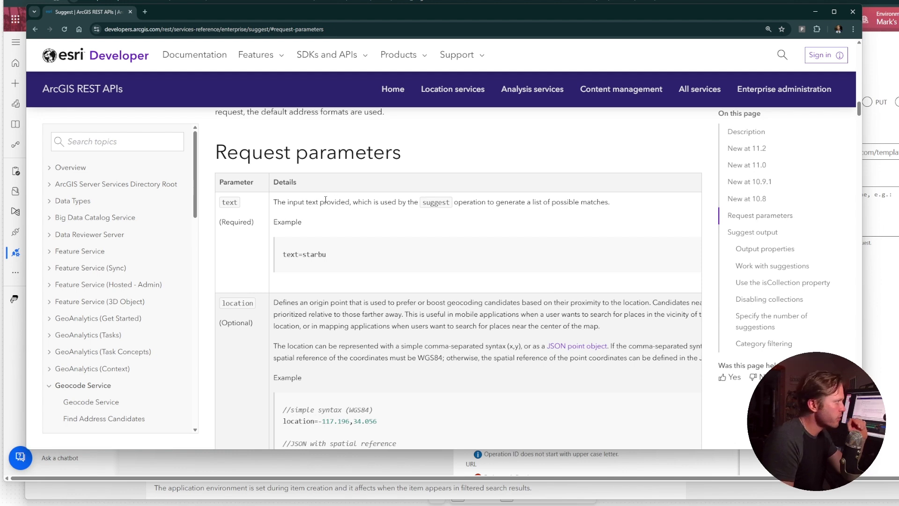
pyautogui.scroll(-10, 270, 158)
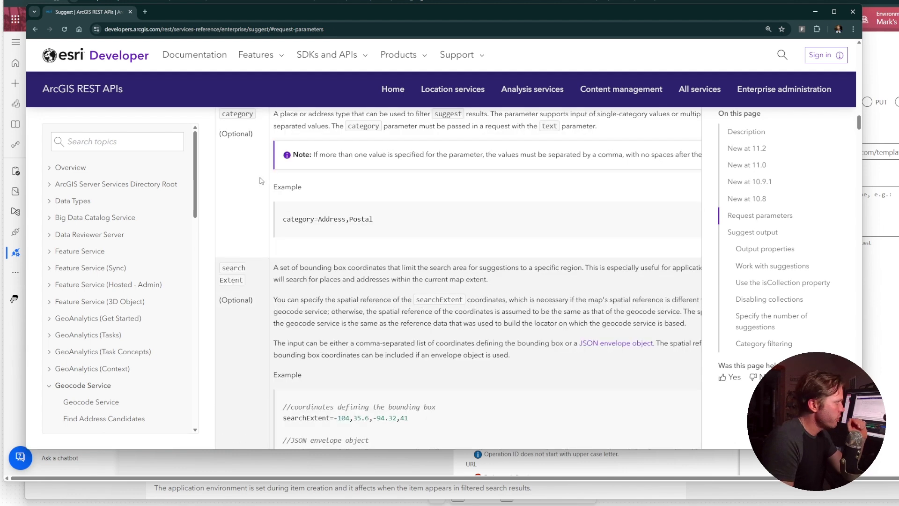
pyautogui.scroll(-10, 261, 240)
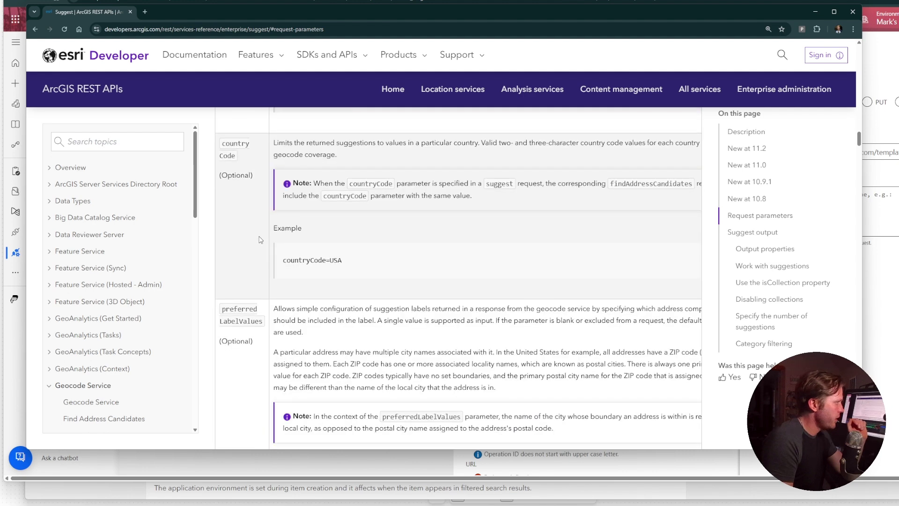
pyautogui.scroll(-10, 260, 242)
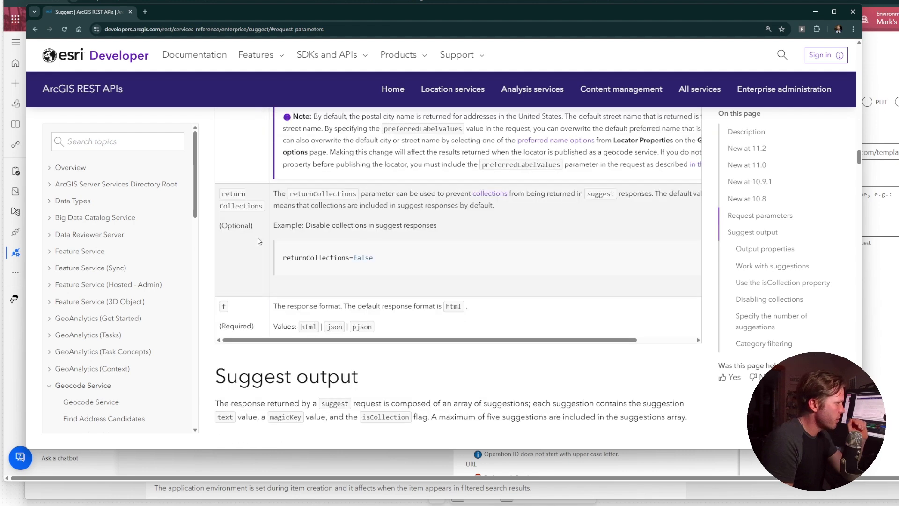
pyautogui.scroll(1, 281, 244)
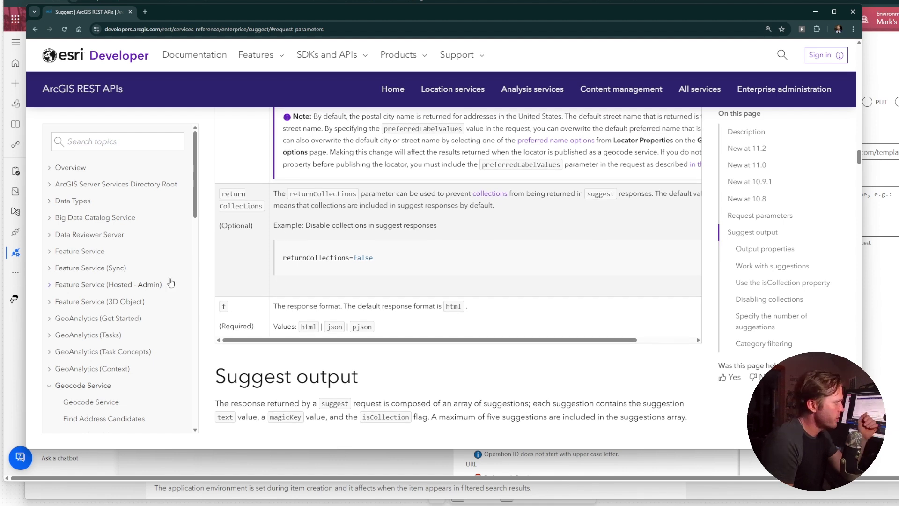
pyautogui.doubleClick(233, 326)
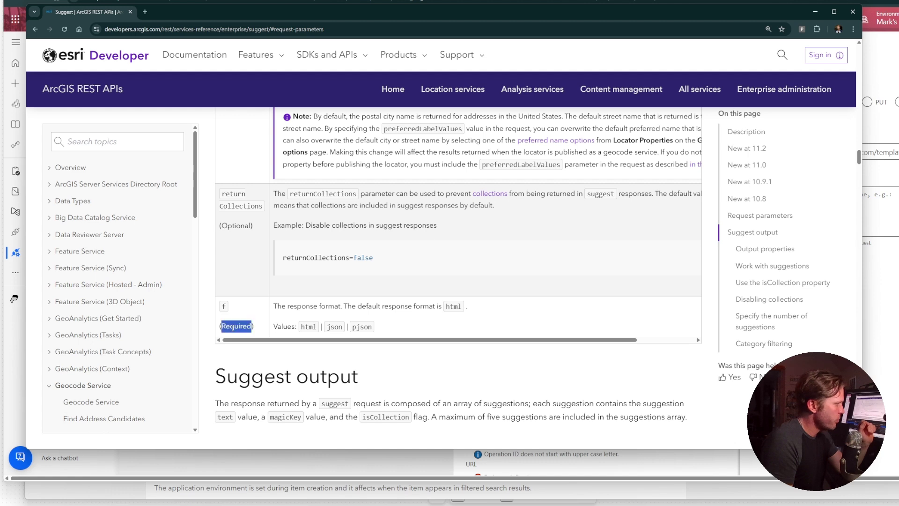
pyautogui.click(224, 305)
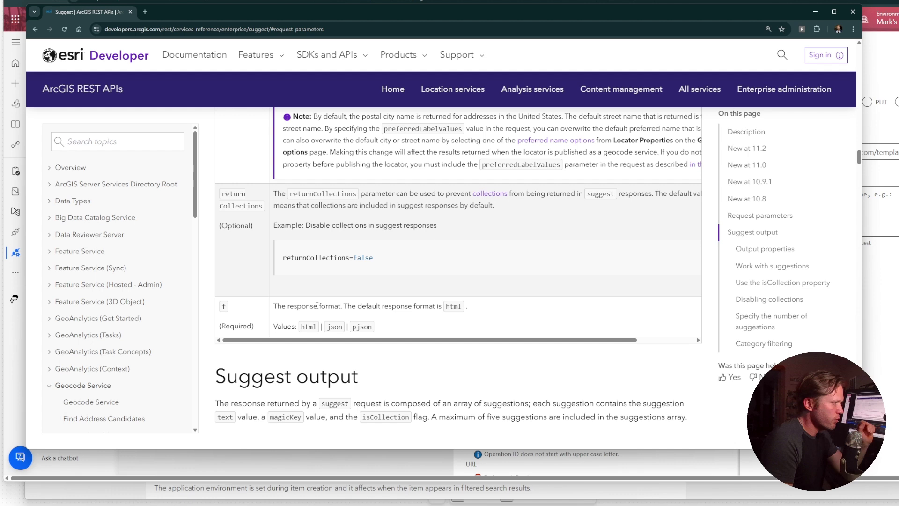
pyautogui.doubleClick(446, 305)
pyautogui.doubleClick(334, 326)
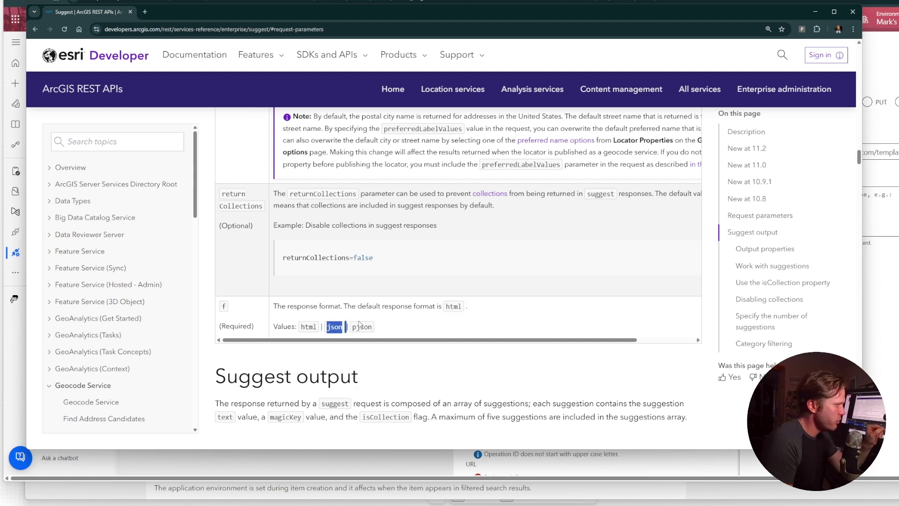
pyautogui.click(368, 326)
pyautogui.doubleClick(368, 326)
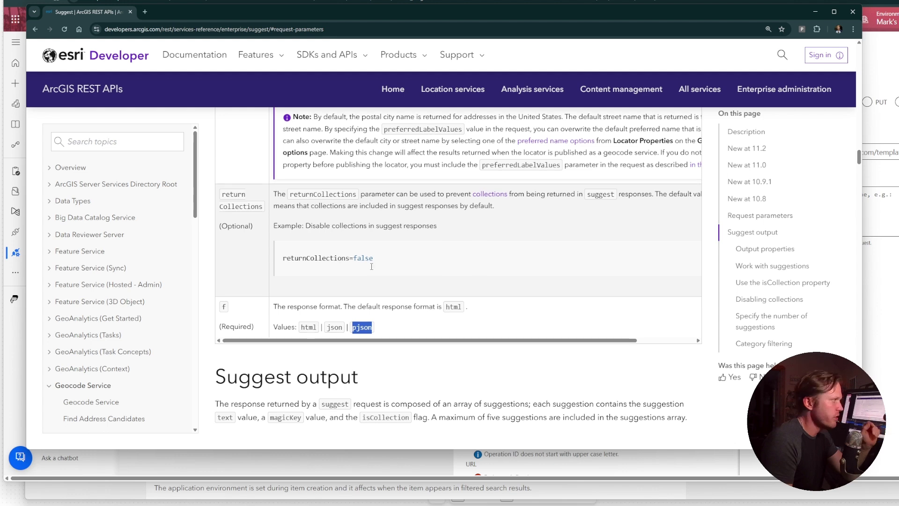
# Step: Return to the start of the request parameters table and check the text parameter's requirement and example
pyautogui.scroll(10, 369, 300)
pyautogui.scroll(10, 373, 265)
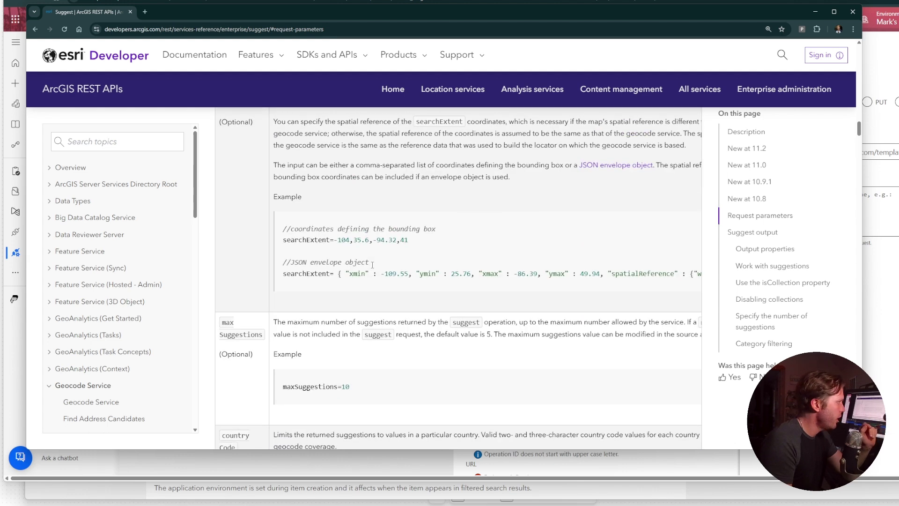
pyautogui.scroll(7, 336, 274)
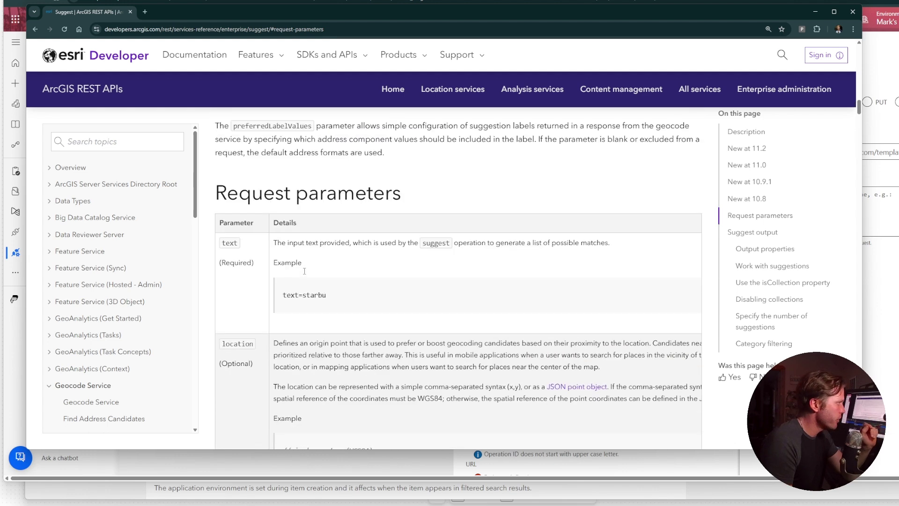
pyautogui.doubleClick(229, 244)
pyautogui.click(297, 261)
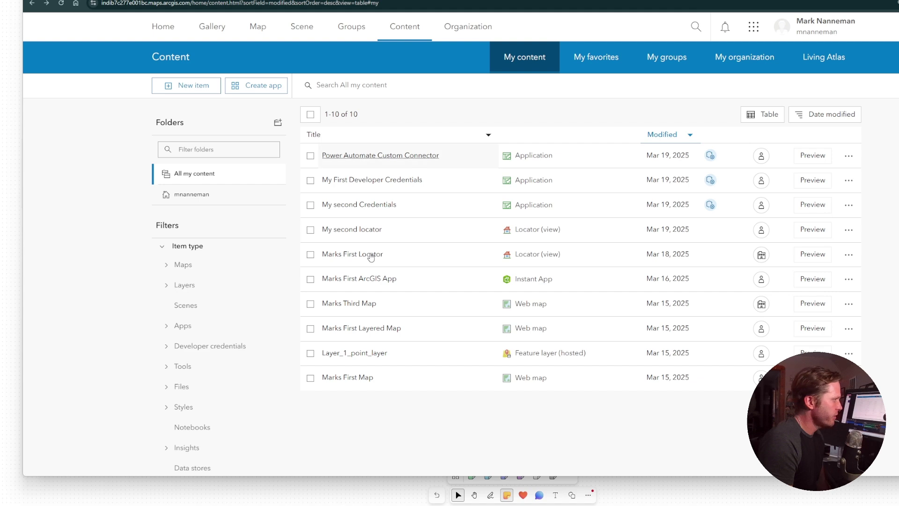
# Step: Look up the first locator in the ArcGIS content and use its GeocodeServer URL ending in /suggest for the sample GET request
pyautogui.click(420, 254)
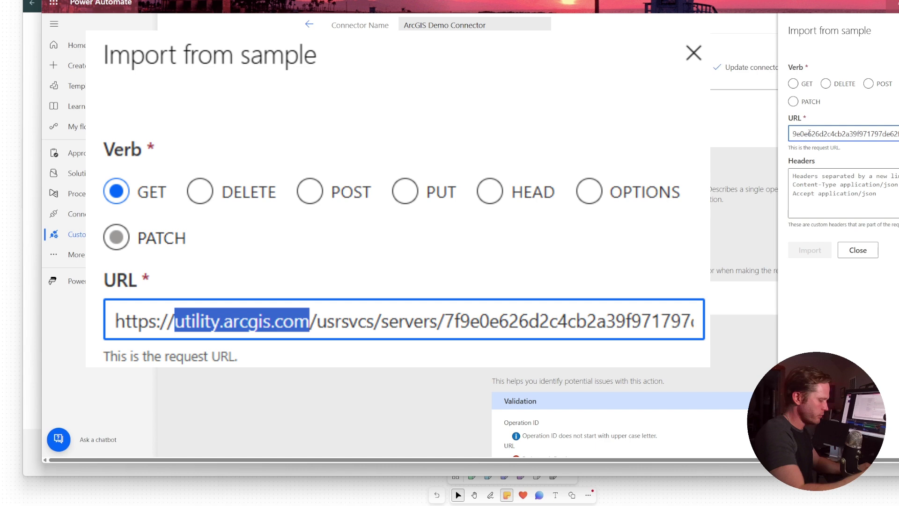
pyautogui.moveTo(809, 133); pyautogui.dragTo(863, 131)
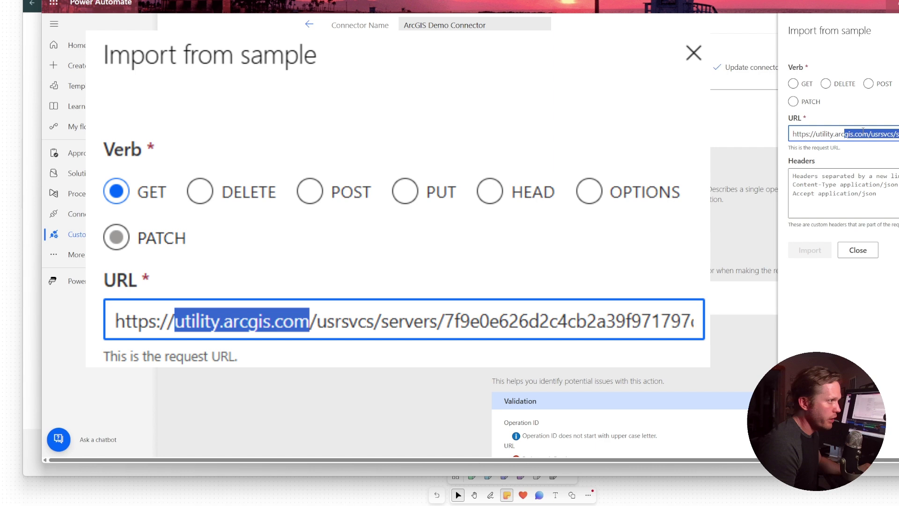
pyautogui.doubleClick(834, 128)
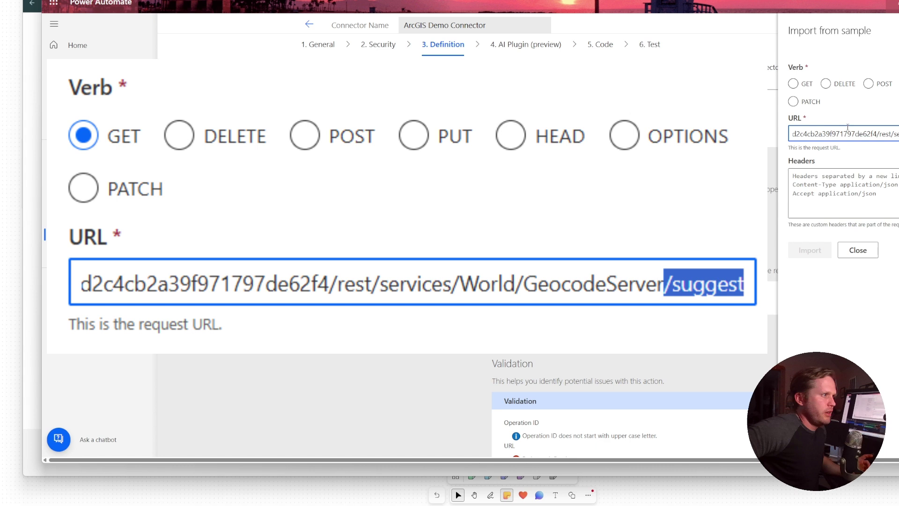
pyautogui.press('End')
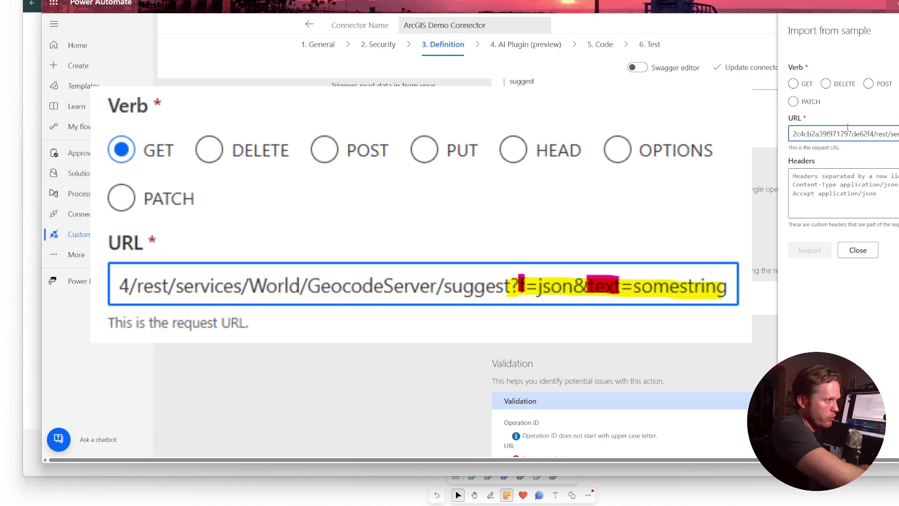
# Step: Append the query string ?f=json&text=somestring to the sample URL and import the request
pyautogui.write('?f')
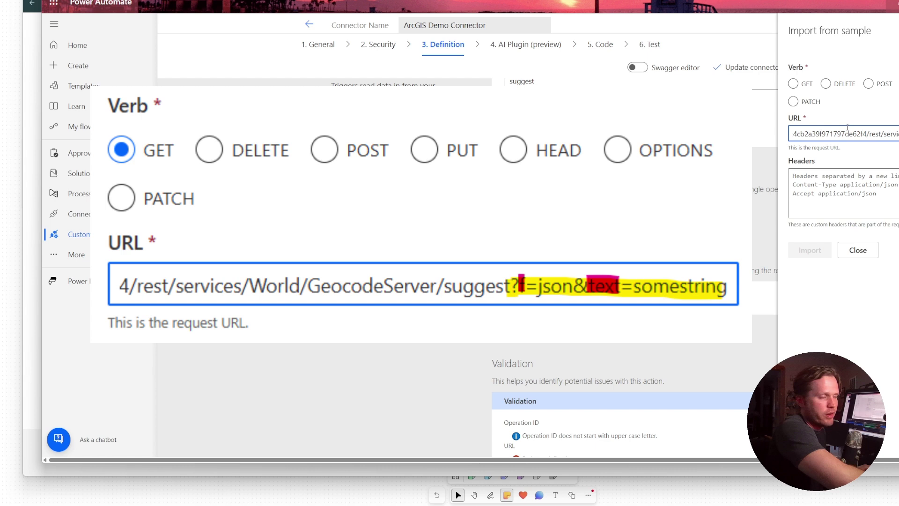
pyautogui.press('Right')
pyautogui.press('Right')
pyautogui.press('Right')
pyautogui.press('Right')
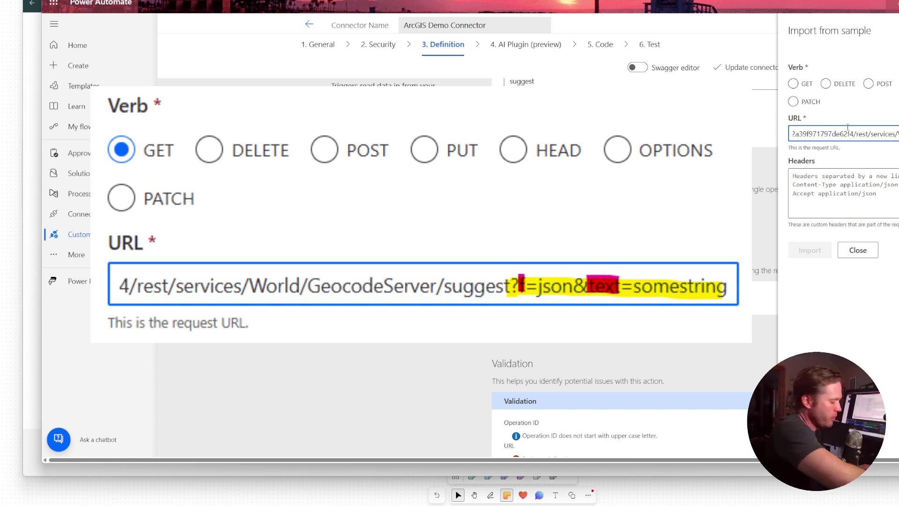
pyautogui.press('Right')
pyautogui.press('Right')
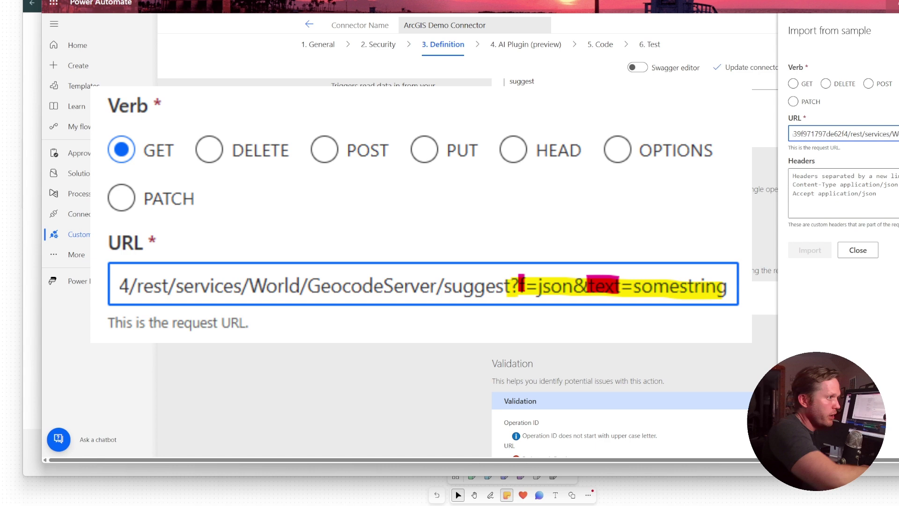
pyautogui.write('text=somestr')
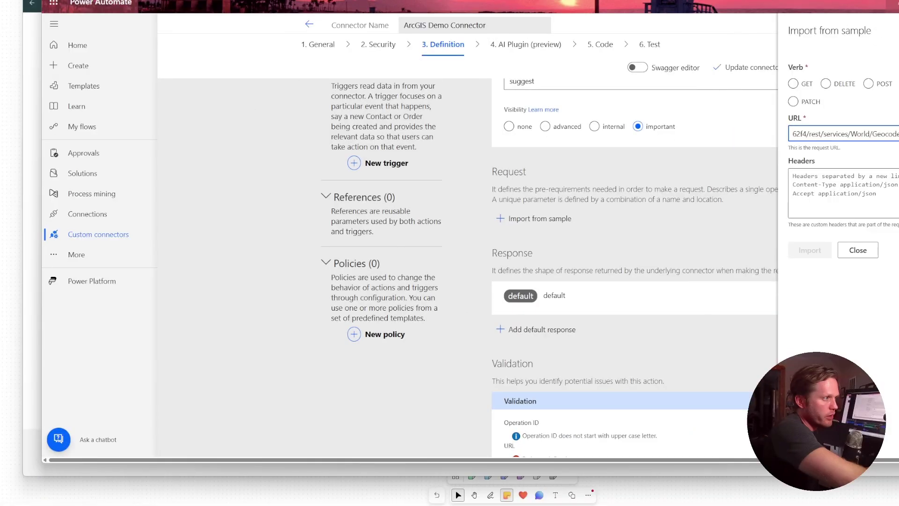
pyautogui.click(810, 250)
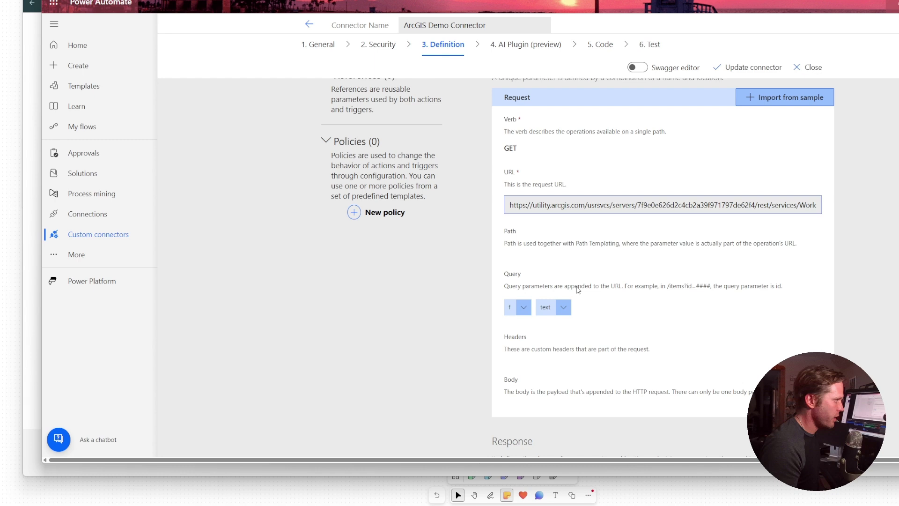
# Step: Make the f query parameter required with default json, advanced visibility, description "Format of the API response" and summary "Choose if you want the response in HTML or JSON"
pyautogui.click(523, 308)
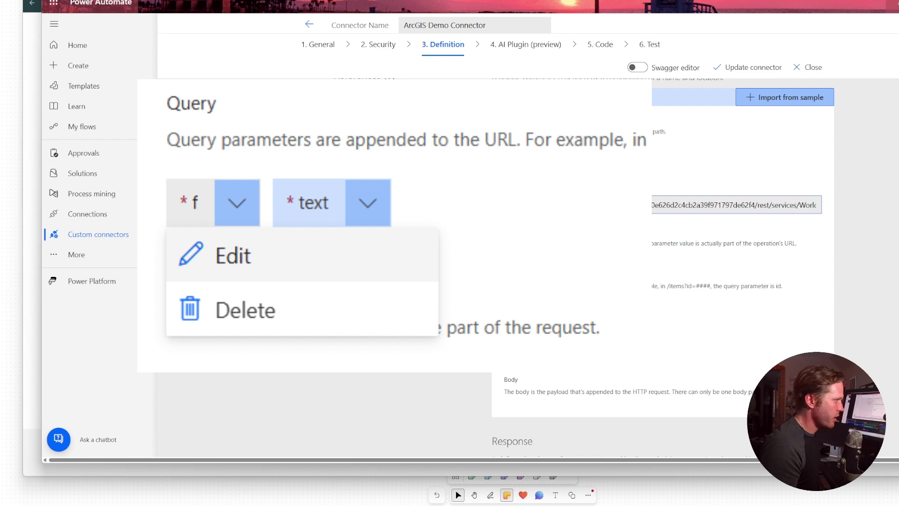
pyautogui.click(526, 324)
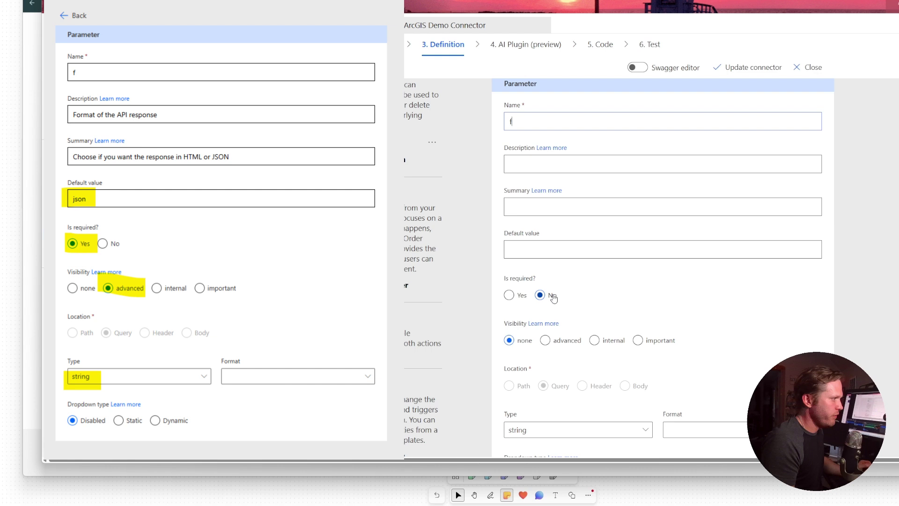
pyautogui.click(638, 341)
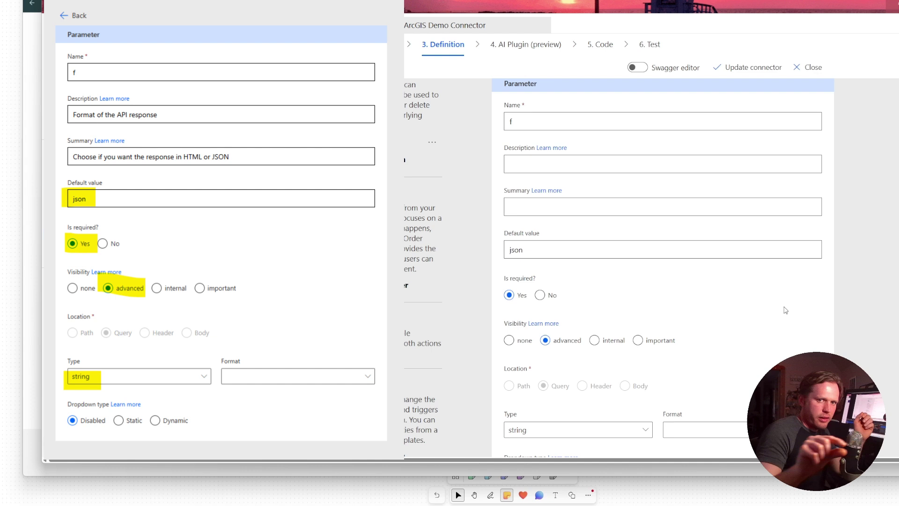
pyautogui.scroll(-2, 611, 347)
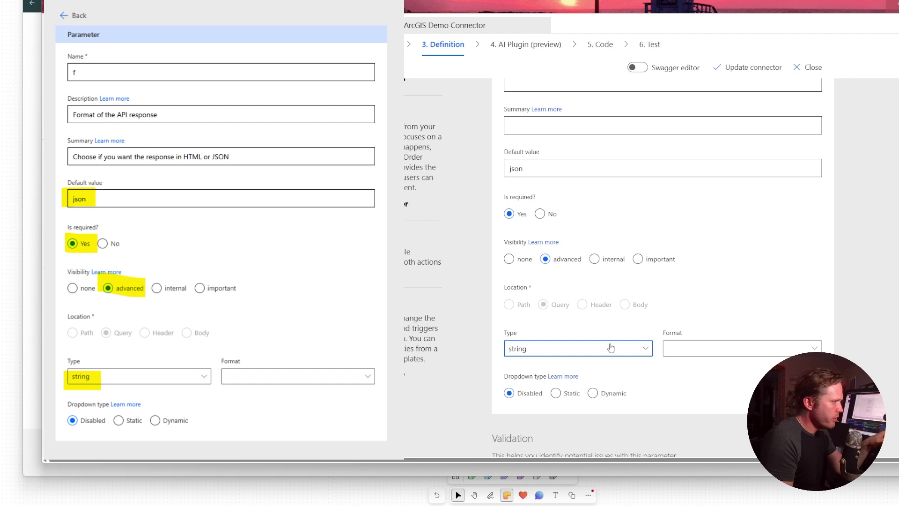
pyautogui.scroll(3, 591, 201)
pyautogui.click(590, 201)
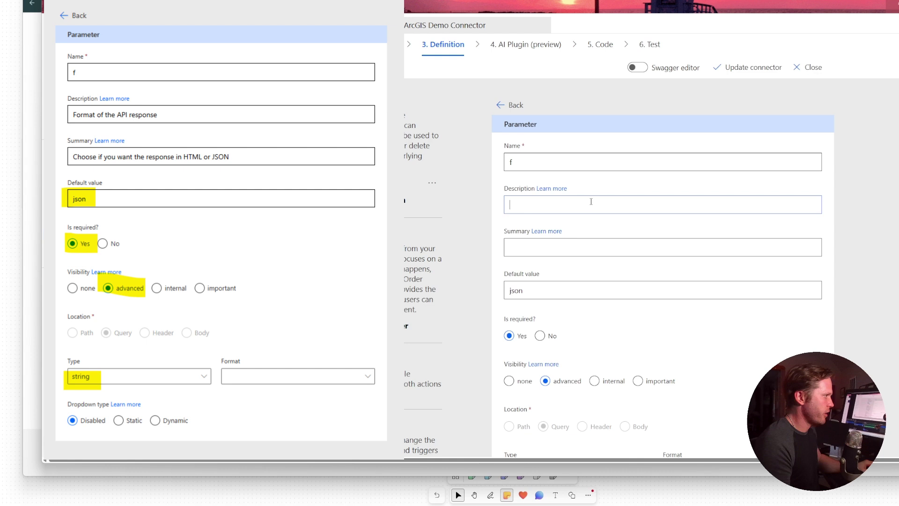
pyautogui.write('Format of the')
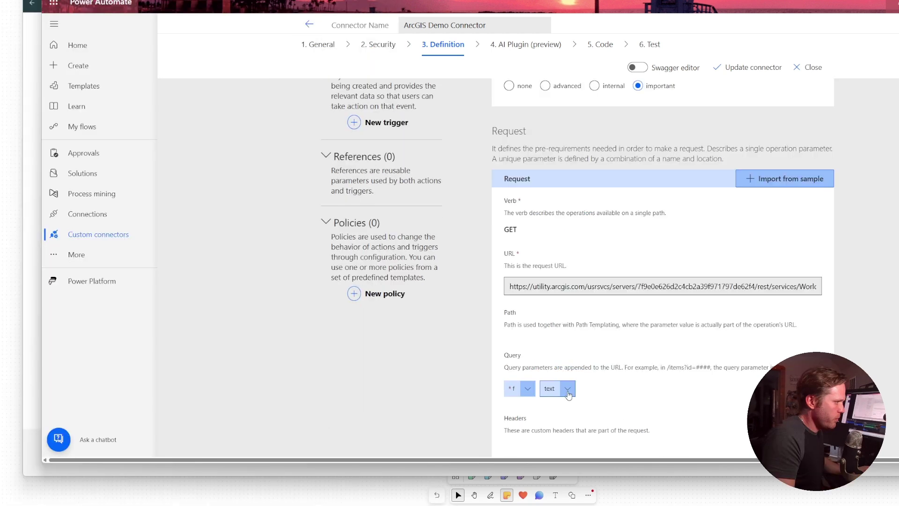
# Step: Make the text query parameter required with important visibility, description "The address prompt to use for suggestions." and summary "Address prompt"
pyautogui.click(528, 388)
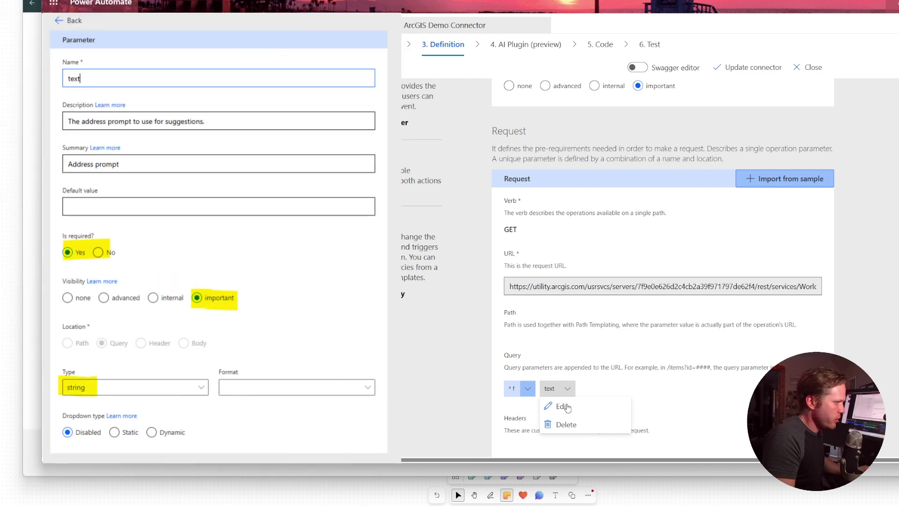
pyautogui.click(564, 406)
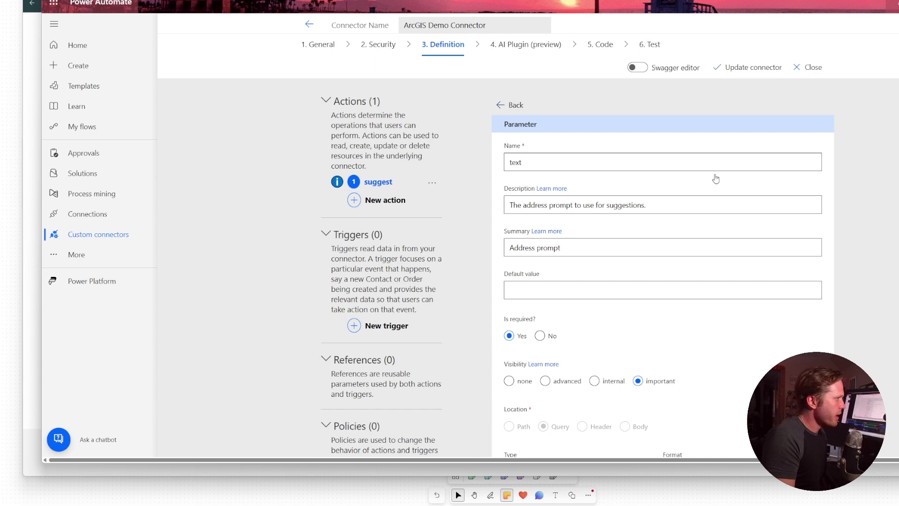
pyautogui.click(637, 67)
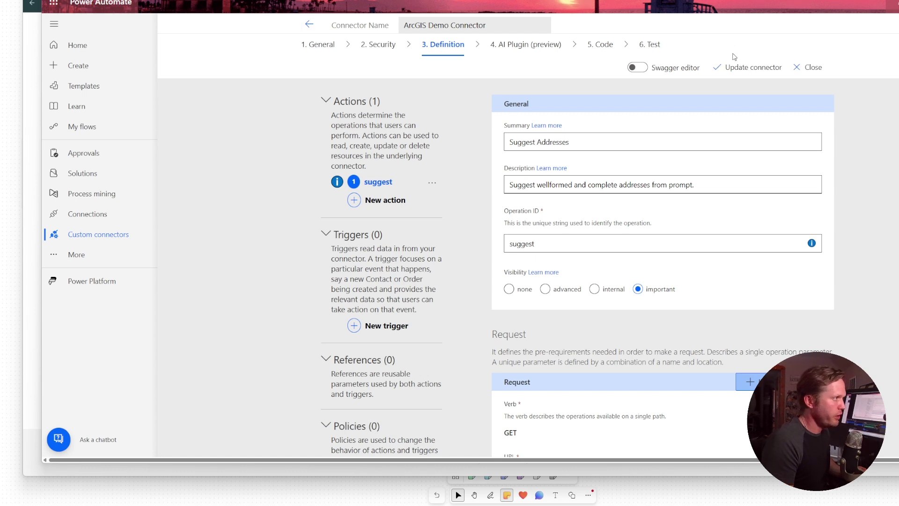
# Step: Update the connector, re-upload the ArcGIS icon in its general information and update it again
pyautogui.click(738, 67)
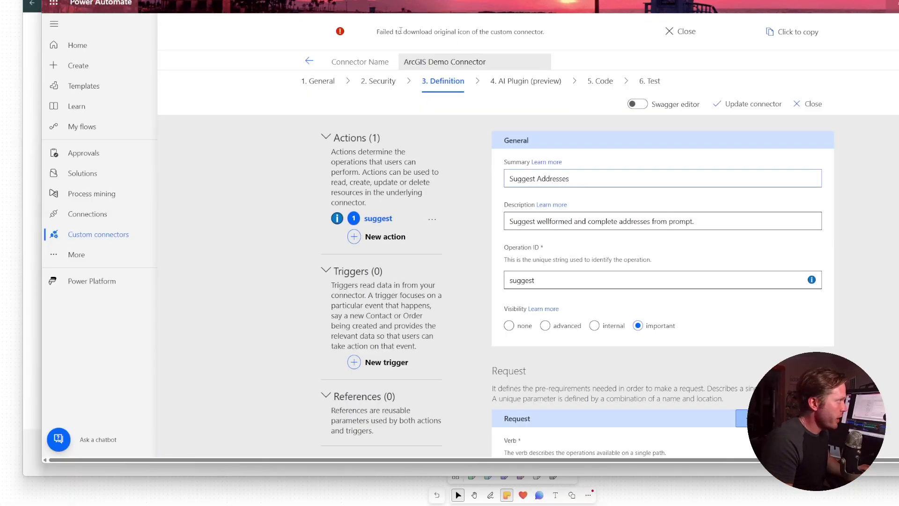
pyautogui.moveTo(381, 30); pyautogui.dragTo(543, 30)
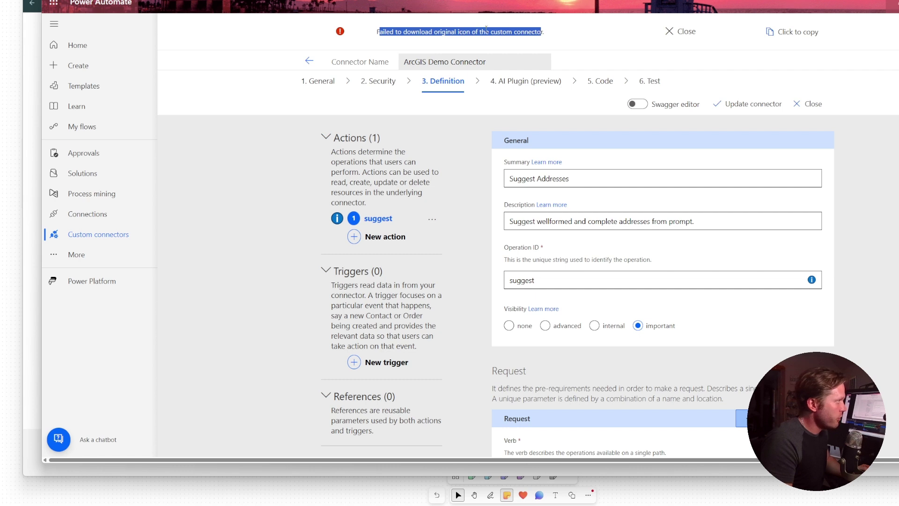
pyautogui.click(554, 34)
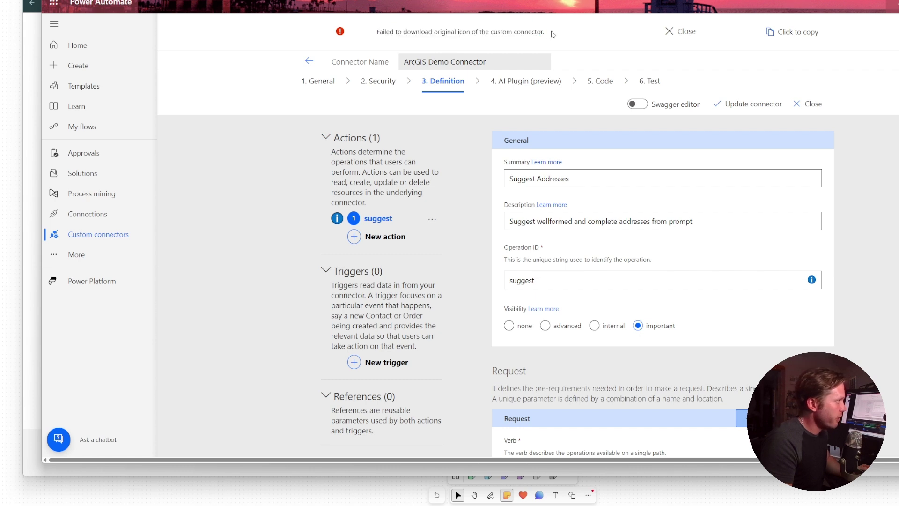
pyautogui.click(331, 80)
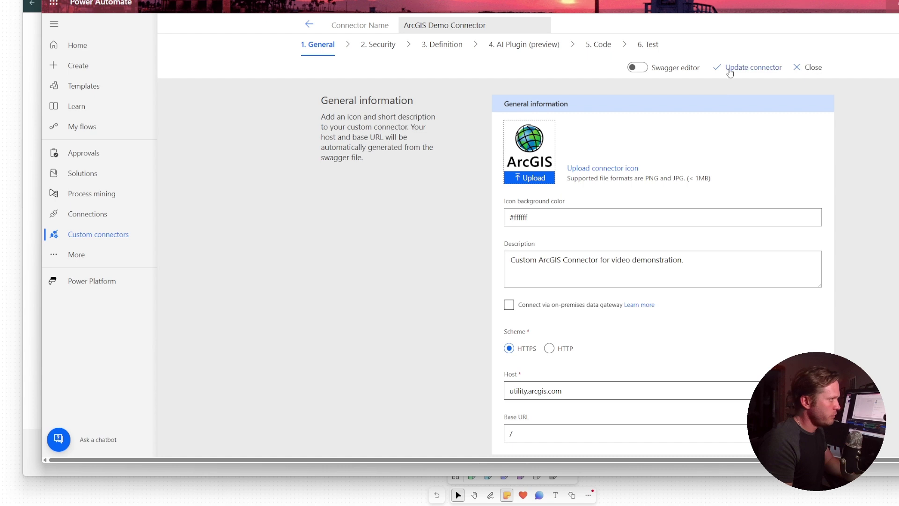
pyautogui.click(729, 71)
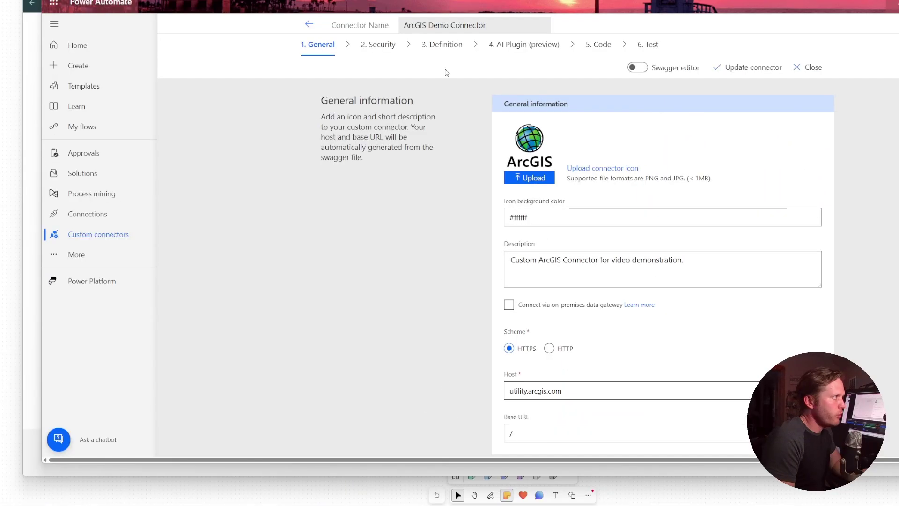
# Step: Create a new connection for testing the connector and allow Power Automate Custom Connector to access the ArcGIS Online account
pyautogui.click(644, 50)
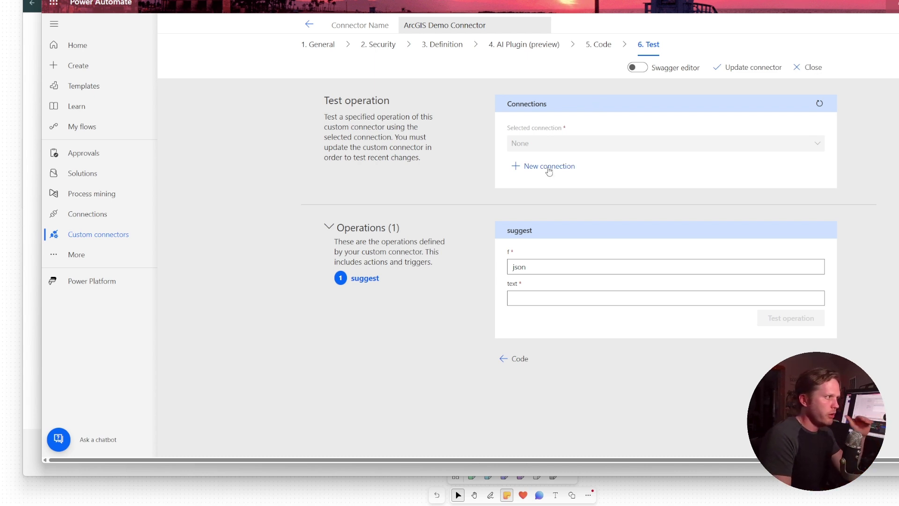
pyautogui.click(549, 167)
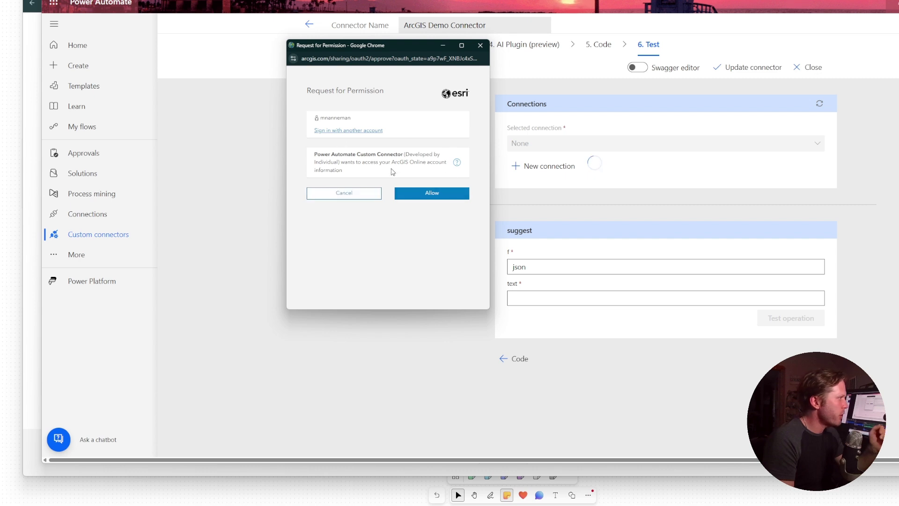
pyautogui.moveTo(315, 156); pyautogui.dragTo(403, 155)
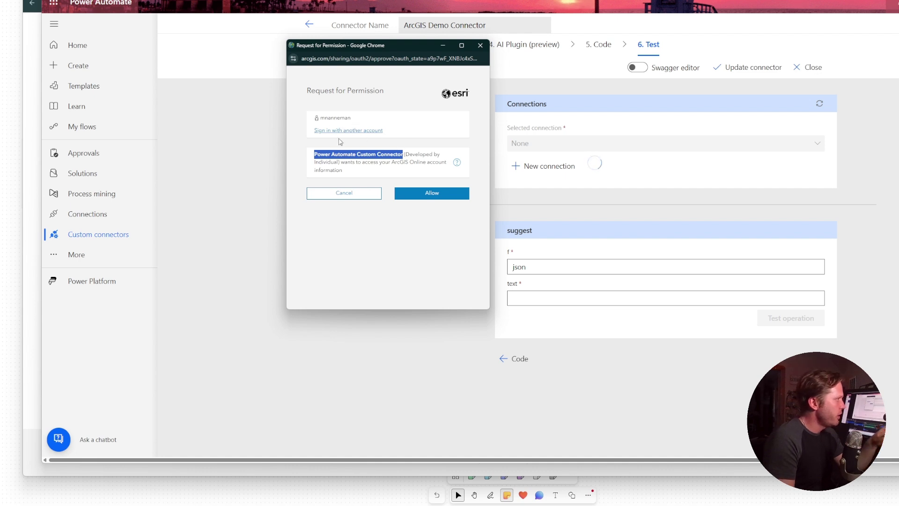
pyautogui.click(419, 195)
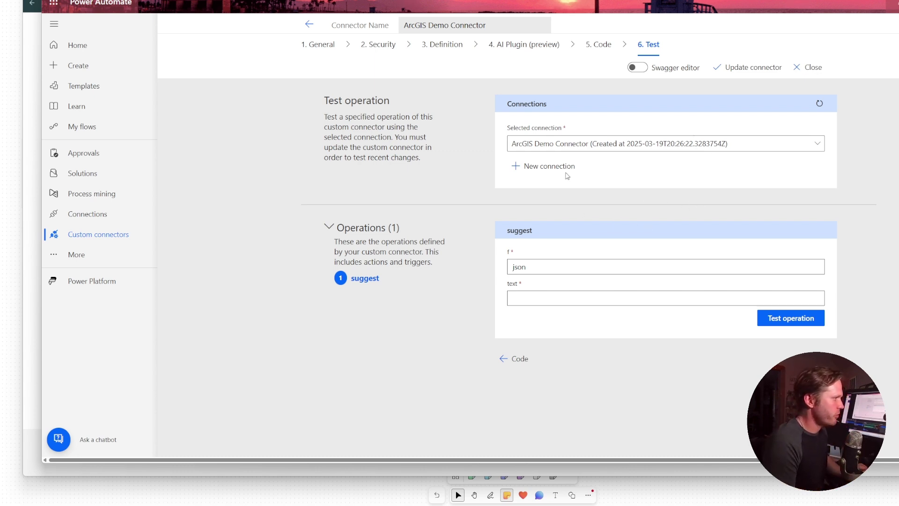
# Step: Test the suggest operation with the text "springfield mo starbu" and review the response's status and body
pyautogui.scroll(-1, 581, 188)
pyautogui.click(555, 278)
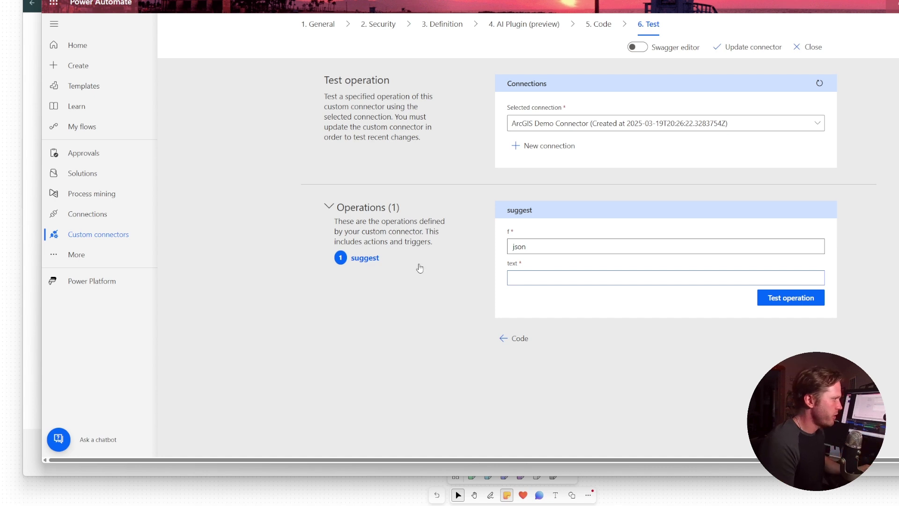
pyautogui.click(356, 257)
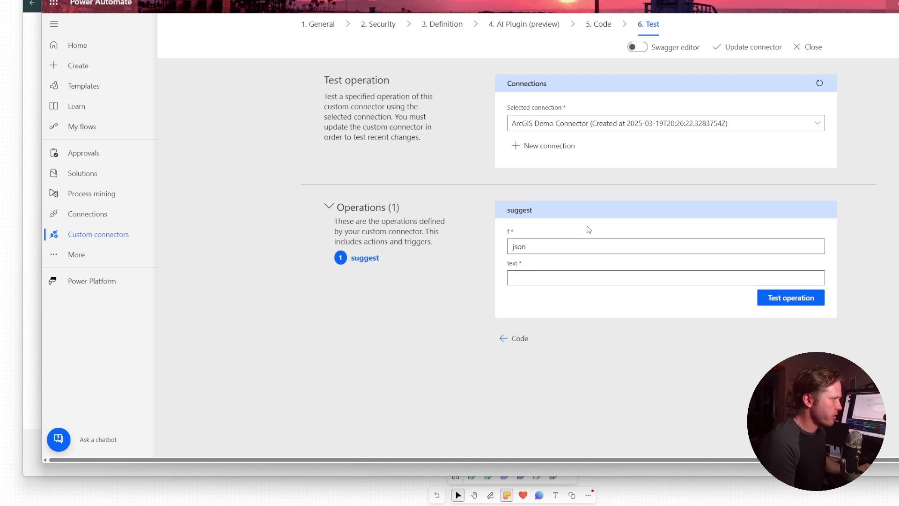
pyautogui.doubleClick(550, 241)
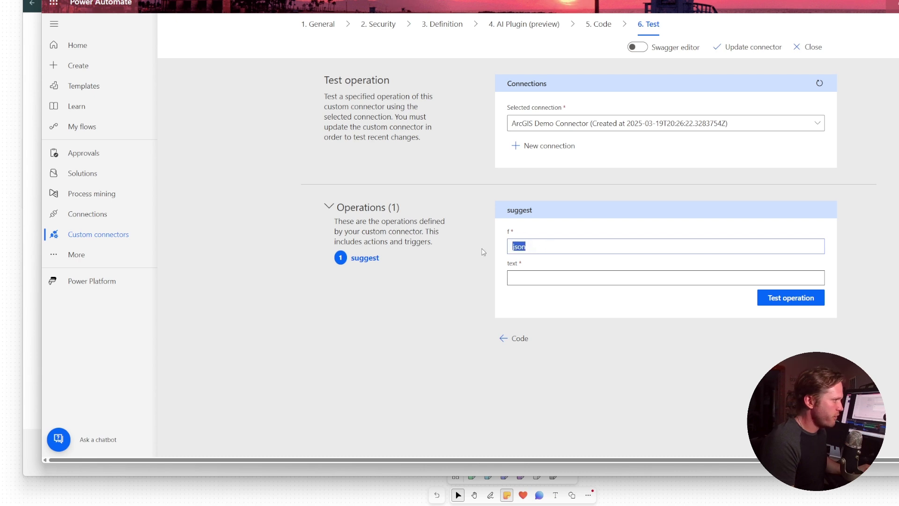
pyautogui.click(546, 275)
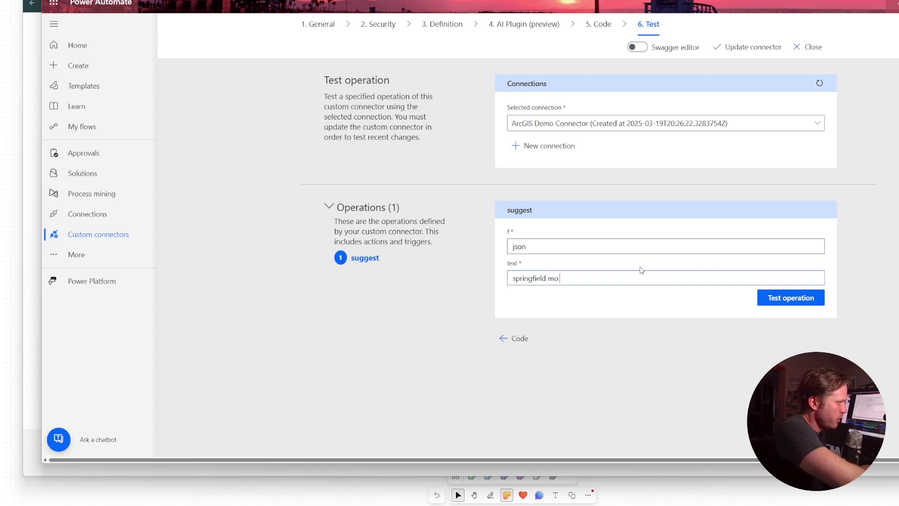
pyautogui.write('u')
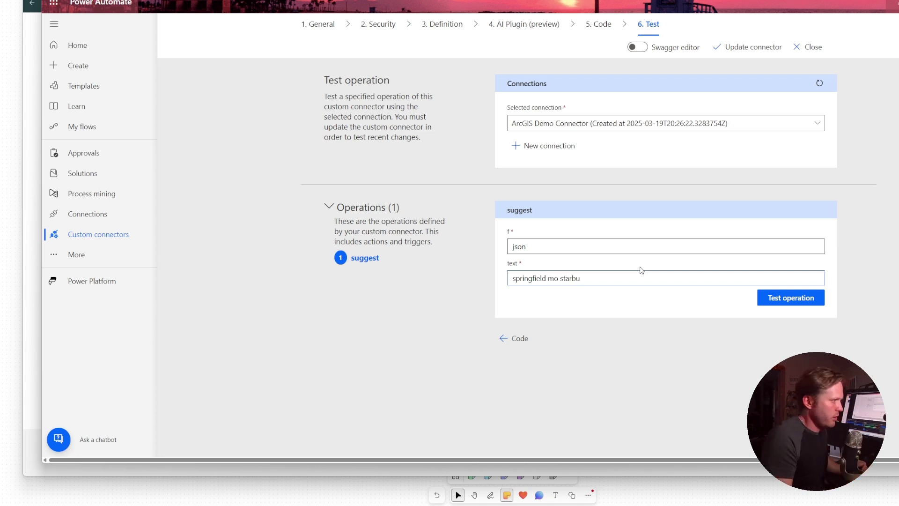
pyautogui.click(811, 303)
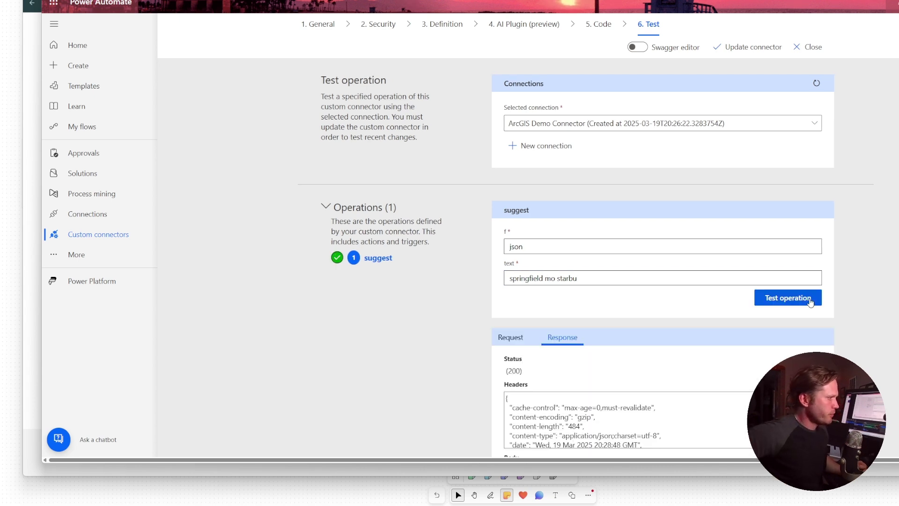
pyautogui.doubleClick(513, 371)
pyautogui.scroll(-3, 616, 323)
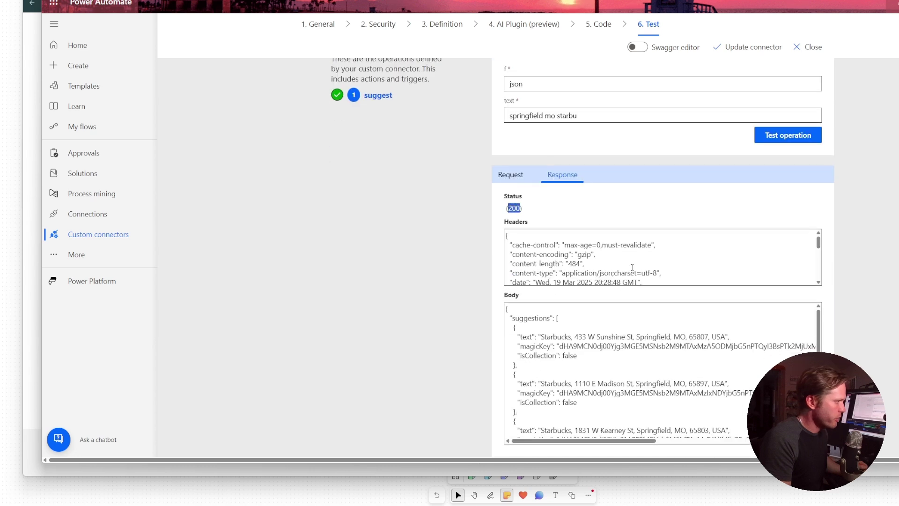
pyautogui.scroll(-2, 636, 196)
pyautogui.scroll(-5, 574, 246)
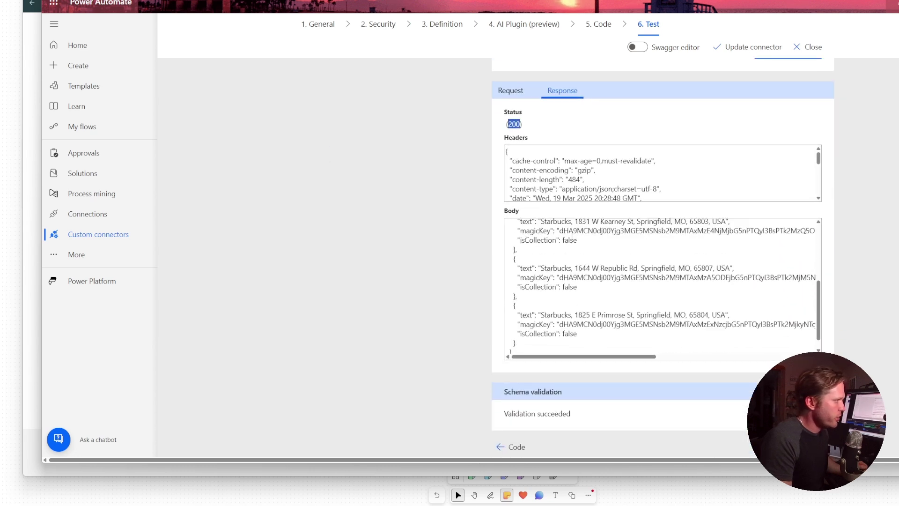
# Step: Examine the address suggestions in the suggest response body, comparing the business names, city and state across the entries
pyautogui.scroll(5, 574, 247)
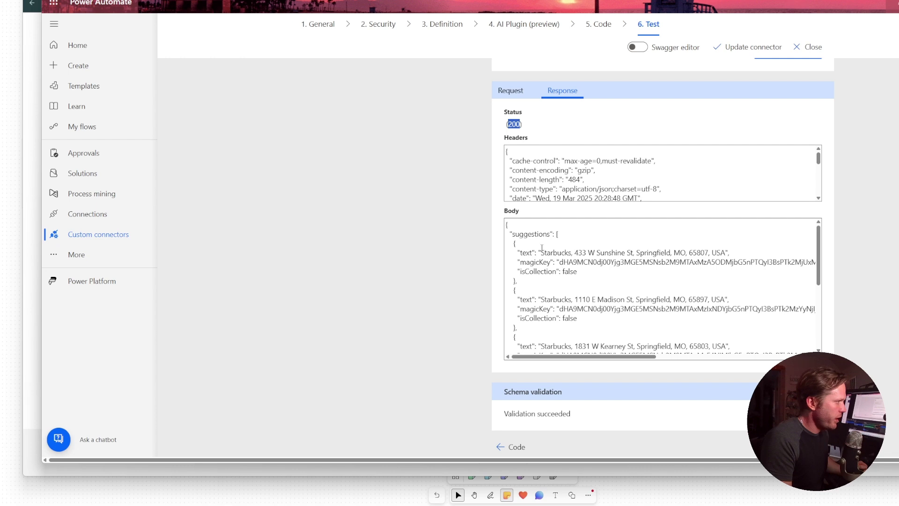
pyautogui.scroll(2, 553, 276)
pyautogui.scroll(-5, 683, 359)
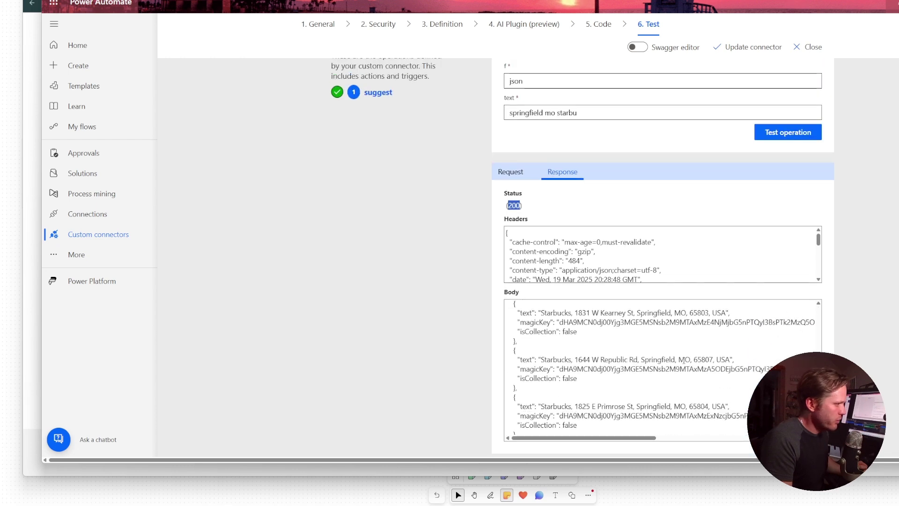
pyautogui.moveTo(639, 334); pyautogui.dragTo(694, 334)
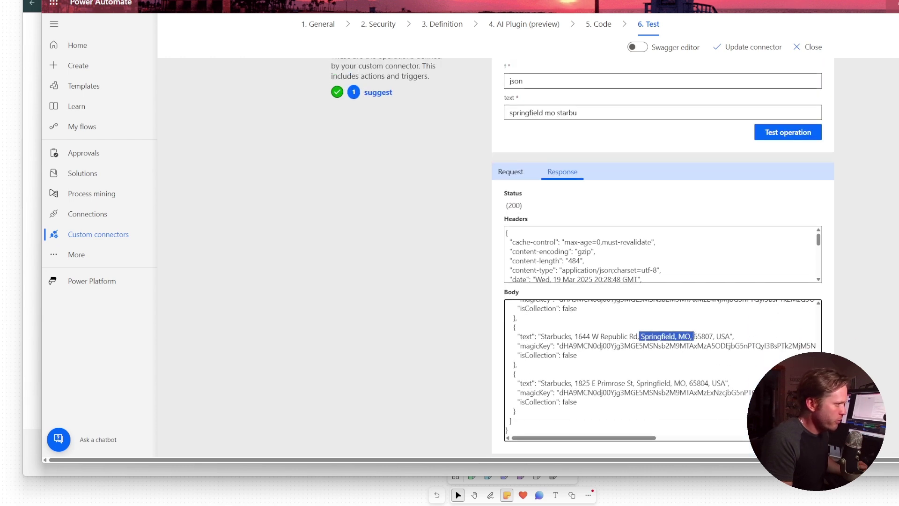
pyautogui.scroll(5, 675, 340)
pyautogui.doubleClick(552, 334)
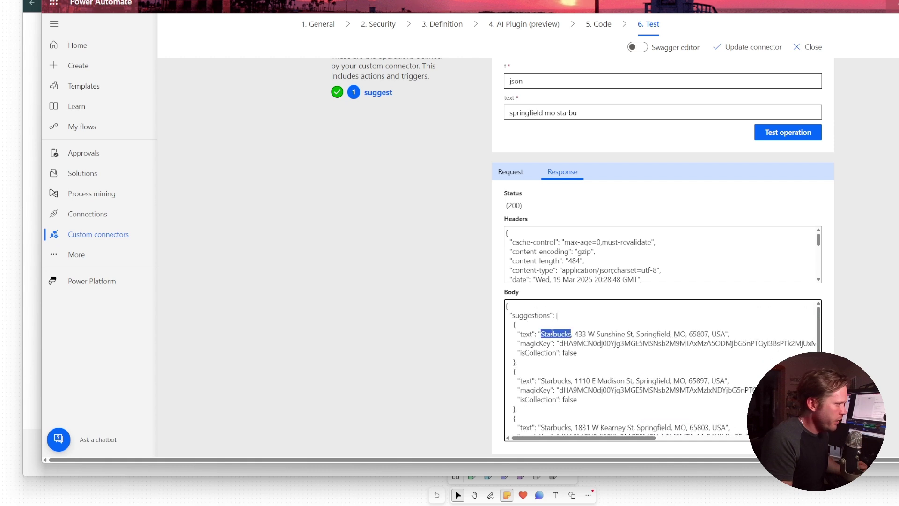
pyautogui.doubleClick(557, 380)
pyautogui.scroll(-3, 557, 370)
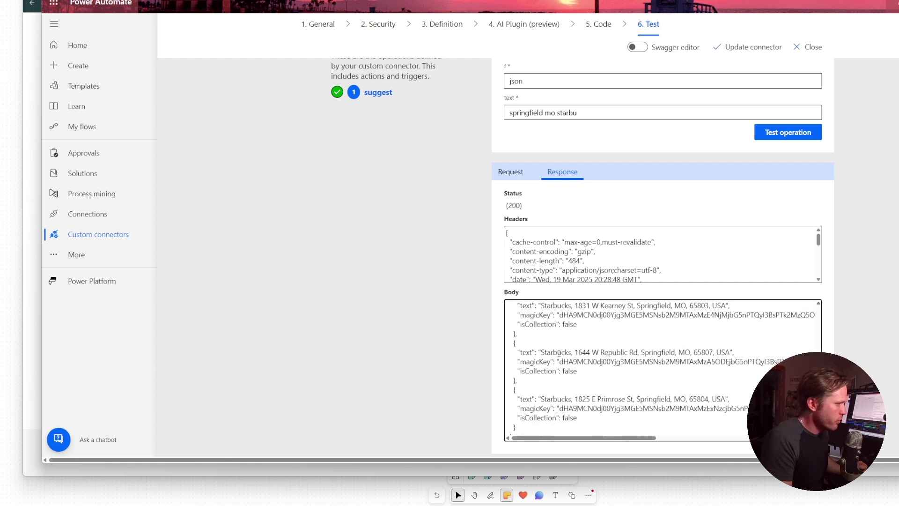
pyautogui.doubleClick(558, 352)
pyautogui.doubleClick(565, 399)
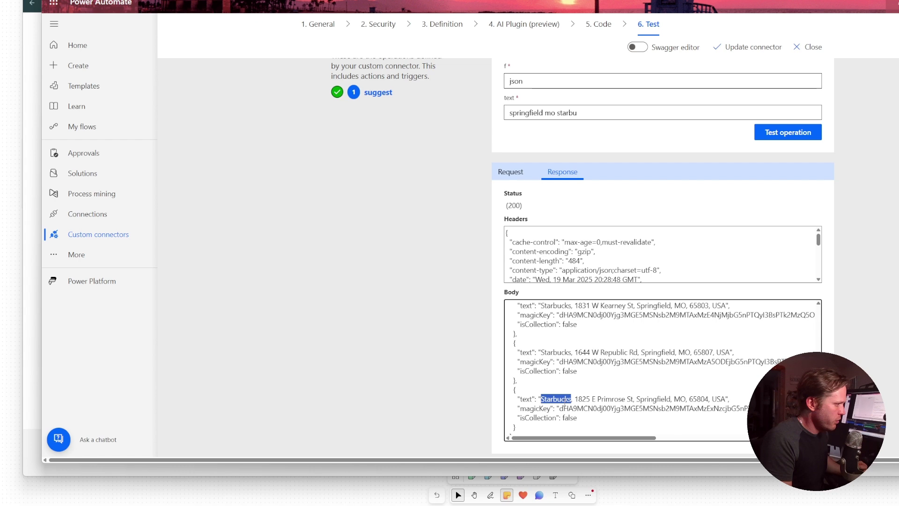
pyautogui.scroll(3, 578, 346)
pyautogui.scroll(3, 577, 346)
pyautogui.scroll(3, 603, 272)
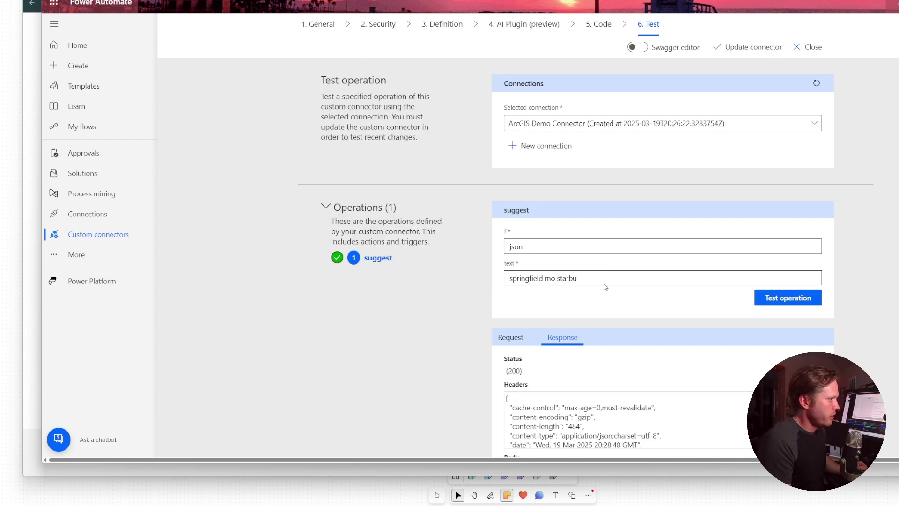
# Step: Compare the text value sent to the suggest operation with the response headers and the first suggestion returned in the body
pyautogui.moveTo(604, 283); pyautogui.dragTo(468, 268)
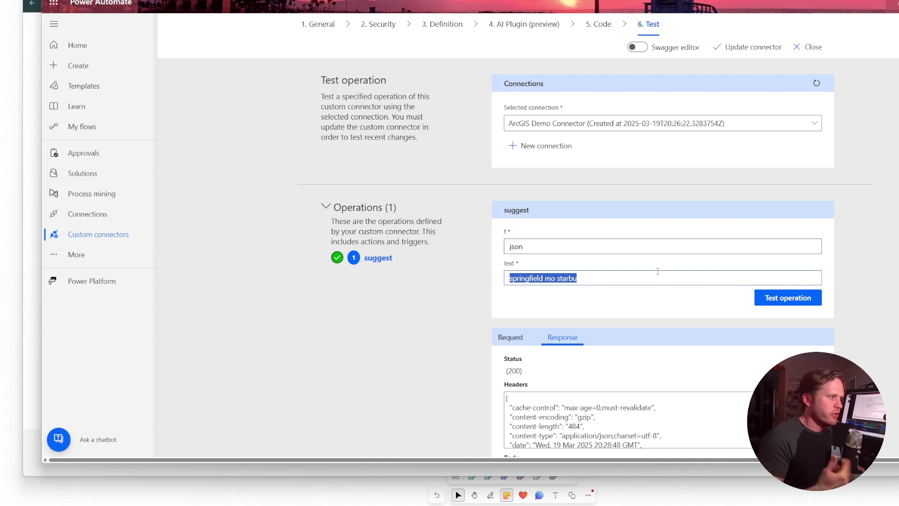
pyautogui.scroll(-1, 657, 274)
pyautogui.scroll(-3, 658, 273)
pyautogui.scroll(-5, 653, 275)
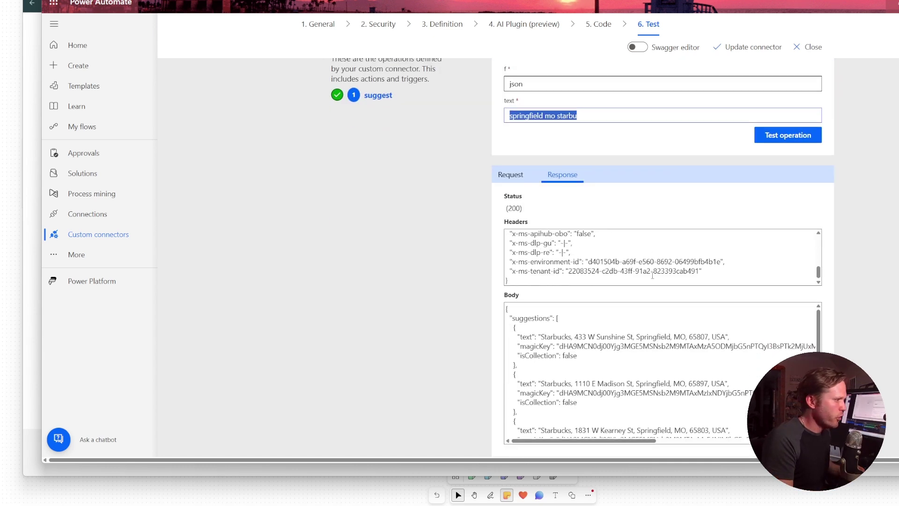
pyautogui.doubleClick(646, 349)
pyautogui.tripleClick(649, 335)
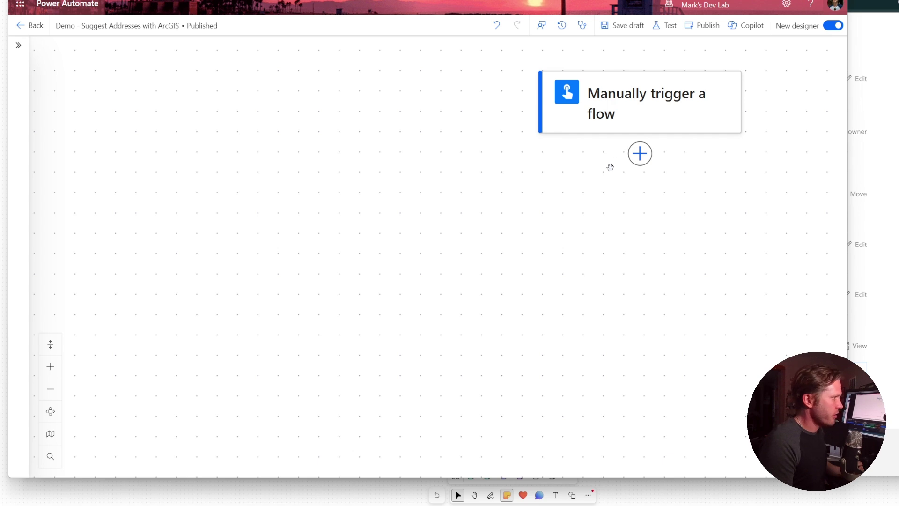
# Step: Check the manual trigger's search input and search for a "suggest address" action to add after the trigger
pyautogui.click(638, 105)
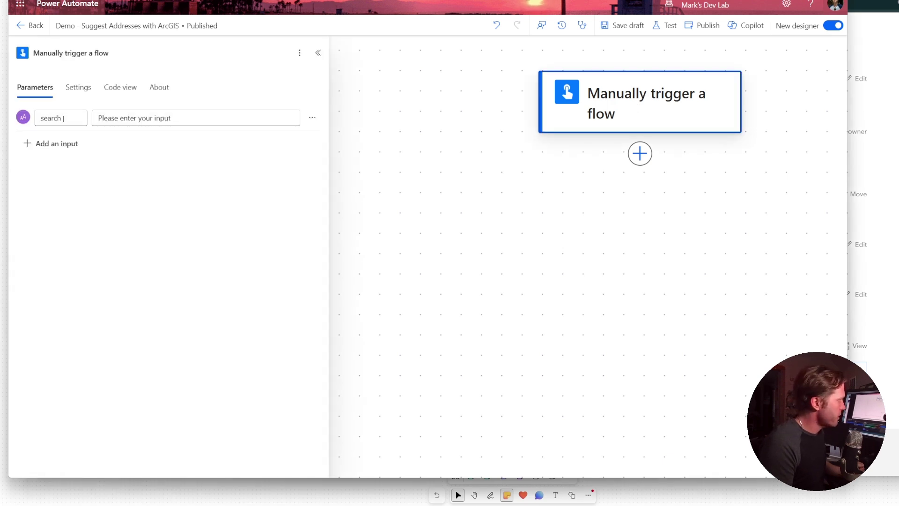
pyautogui.click(642, 155)
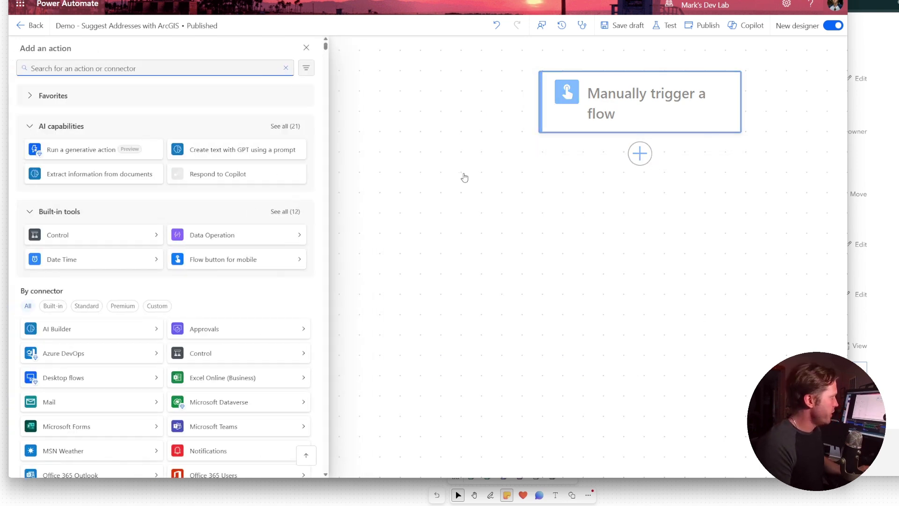
pyautogui.write('sugg')
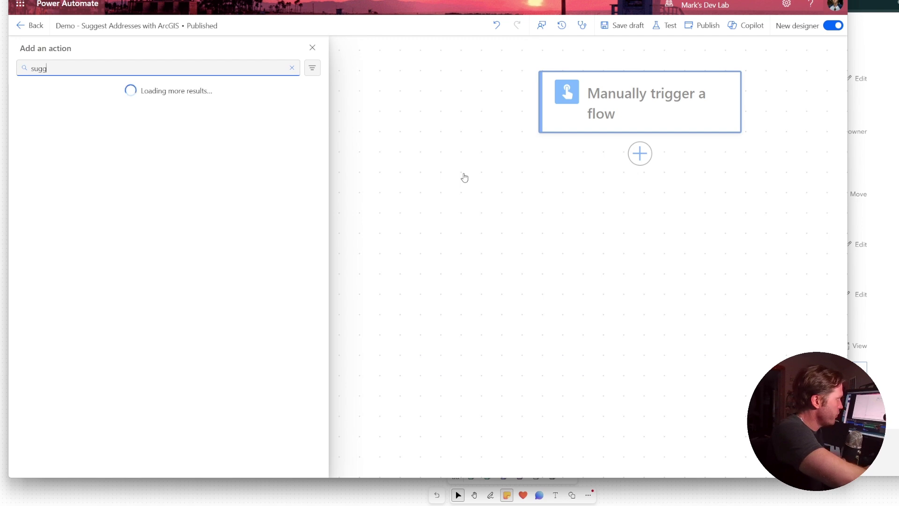
pyautogui.write('est address')
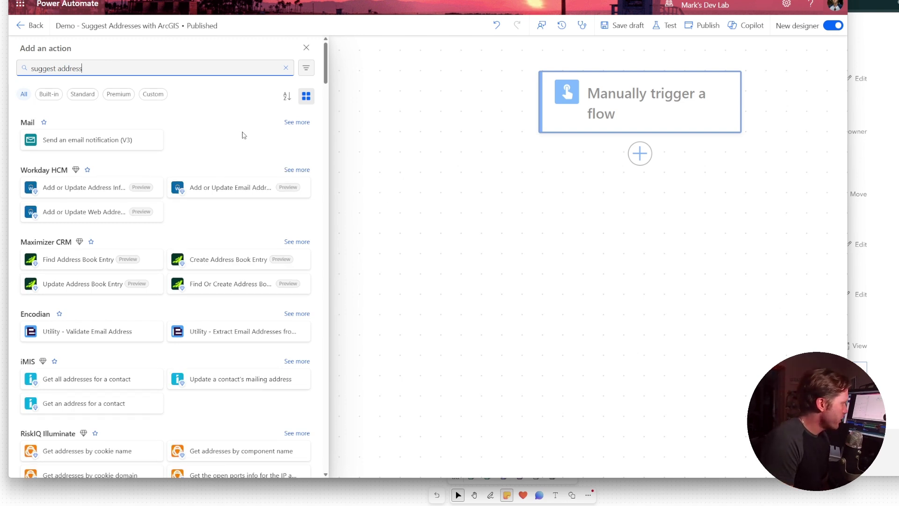
# Step: Look through the unfiltered action search results for the ArcGIS custom connector's Suggest Addresses action
pyautogui.scroll(-5, 243, 135)
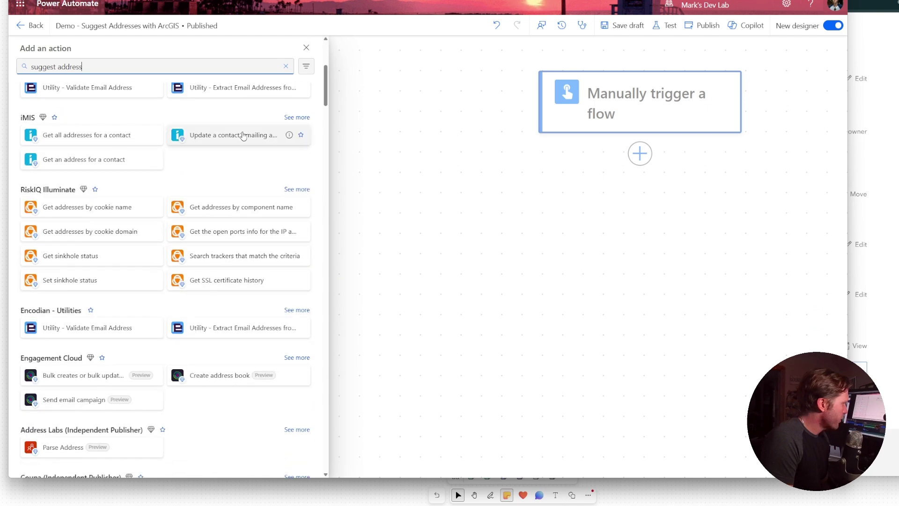
pyautogui.scroll(-10, 250, 181)
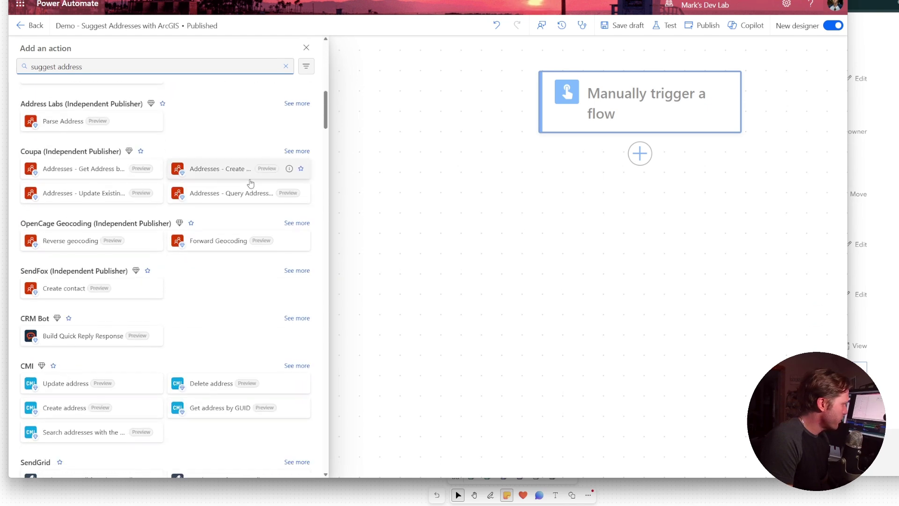
pyautogui.scroll(-9, 250, 181)
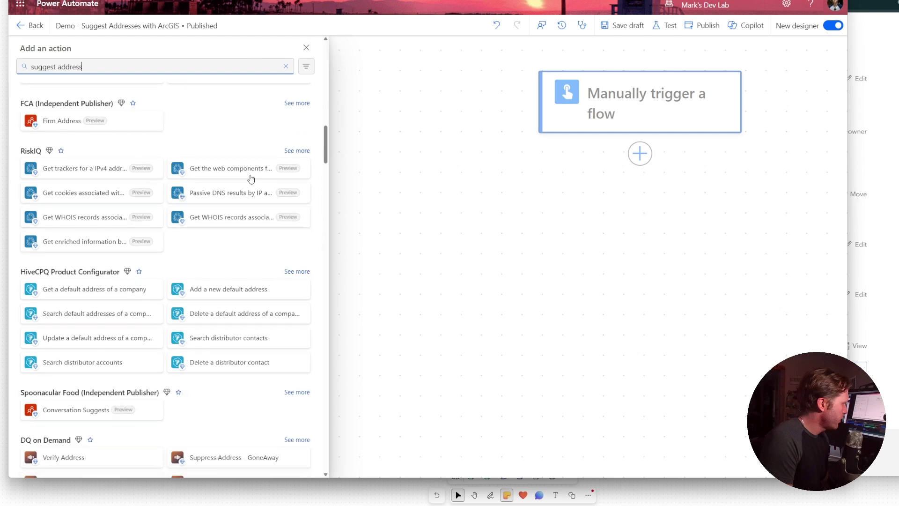
pyautogui.scroll(-6, 257, 175)
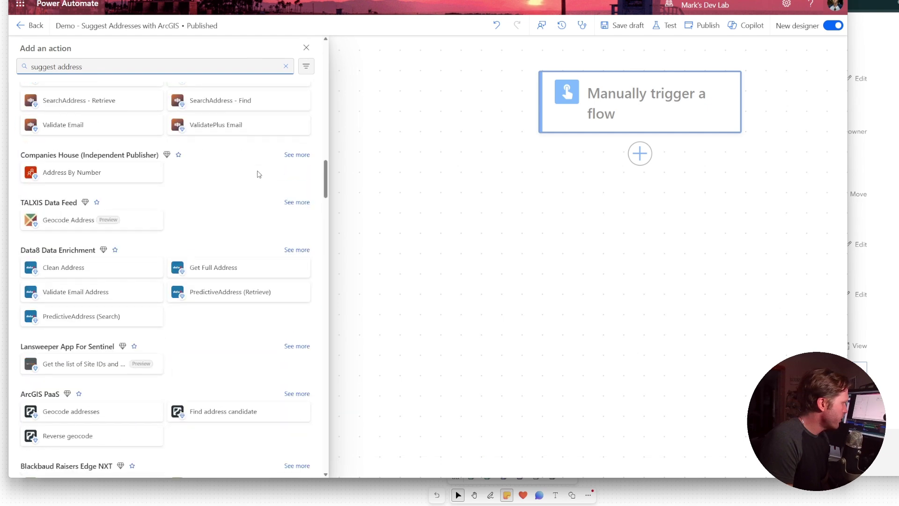
pyautogui.scroll(-4, 259, 175)
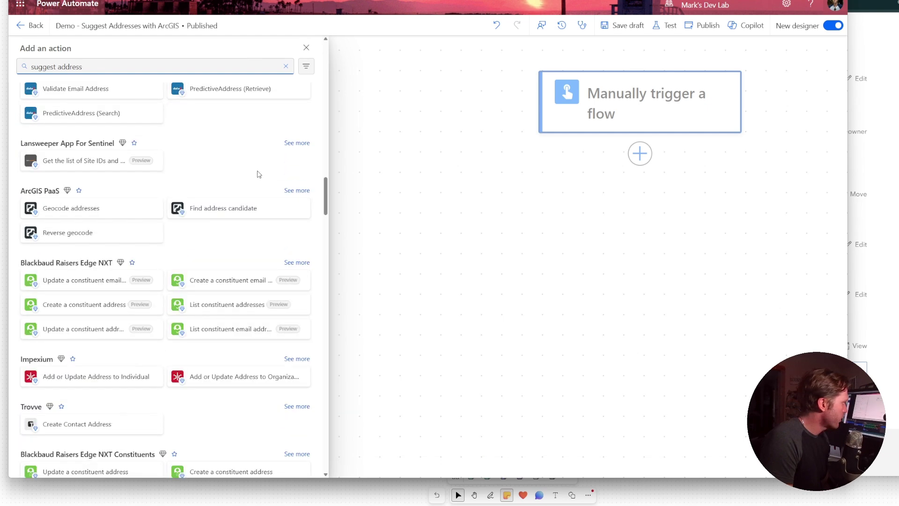
pyautogui.scroll(-2, 259, 174)
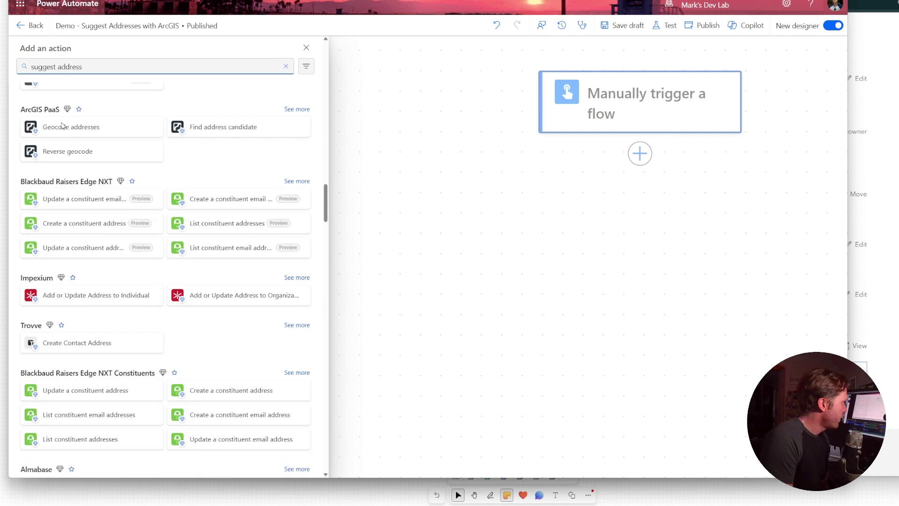
pyautogui.scroll(-1, 84, 157)
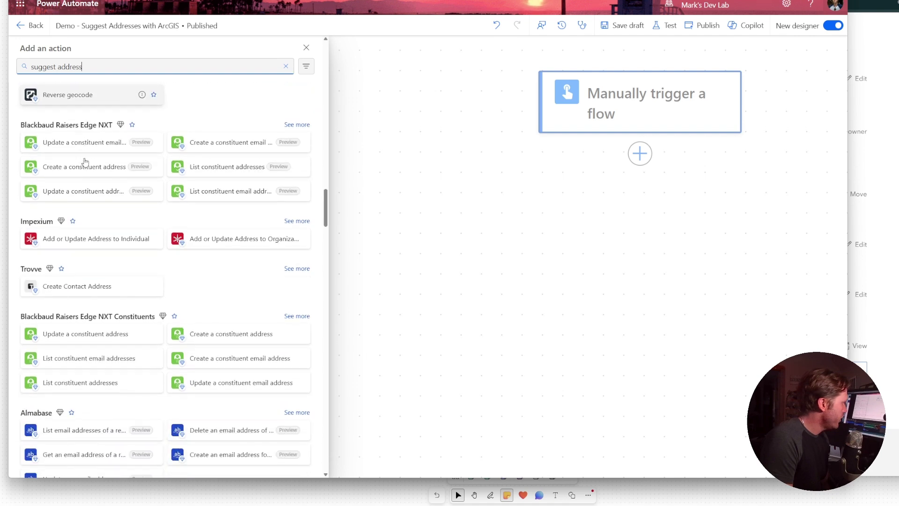
pyautogui.scroll(-2, 104, 162)
pyautogui.scroll(-3, 290, 218)
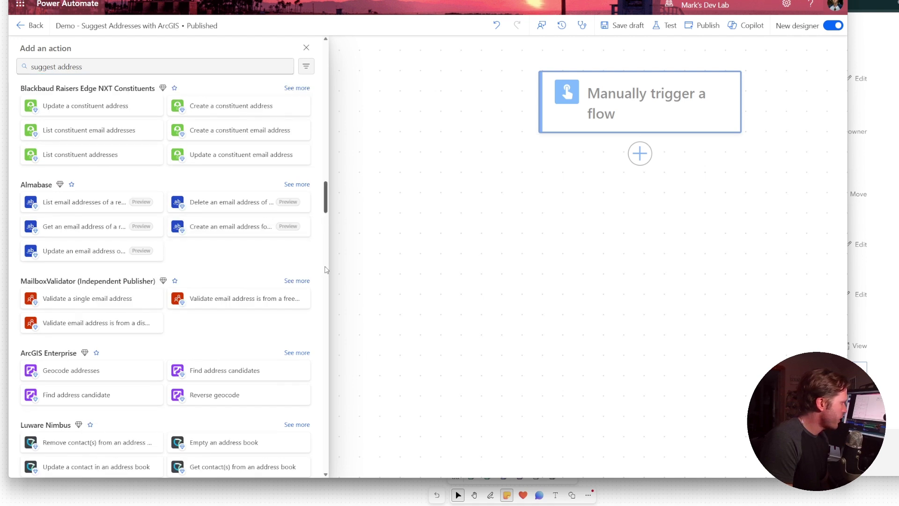
pyautogui.moveTo(327, 215); pyautogui.dragTo(323, 68)
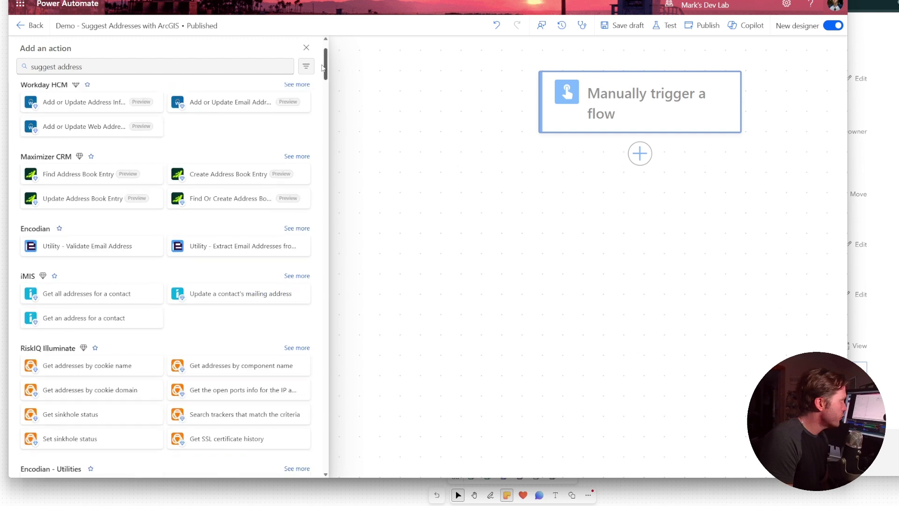
pyautogui.scroll(2, 108, 84)
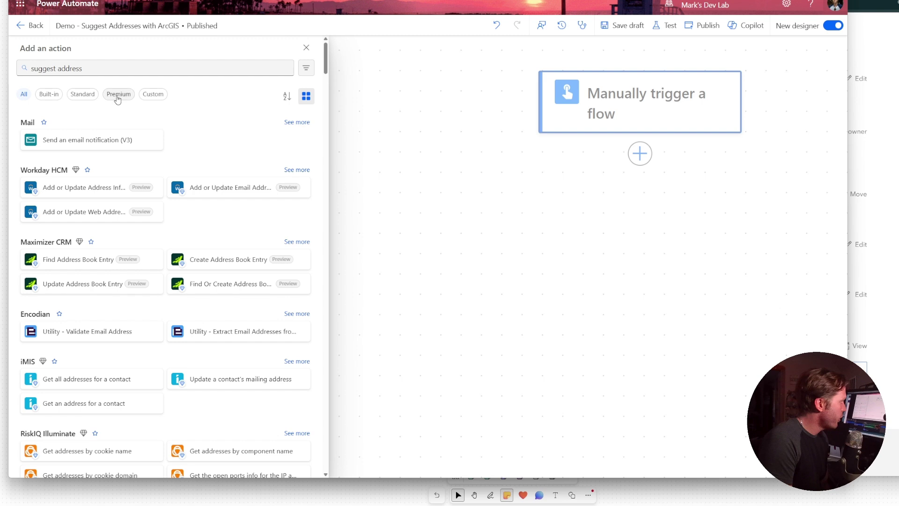
# Step: Add Suggest Addresses from the custom ArcGIS Demo Connector and create its connection, allowing Power Automate Custom Connector access to the ArcGIS Online account
pyautogui.click(147, 95)
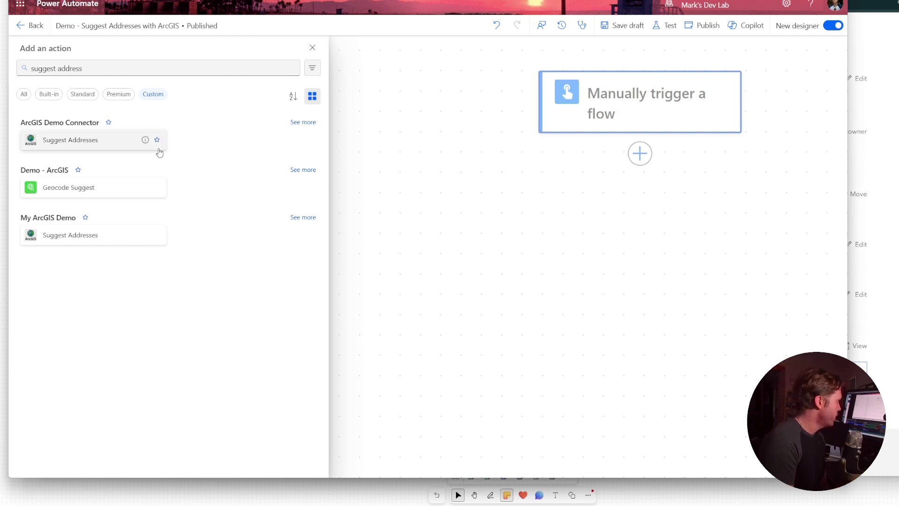
pyautogui.click(87, 139)
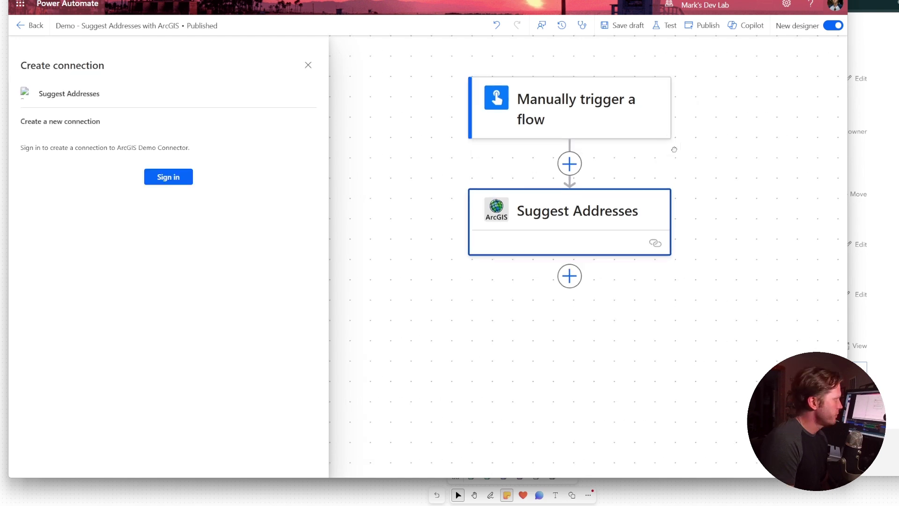
pyautogui.click(172, 177)
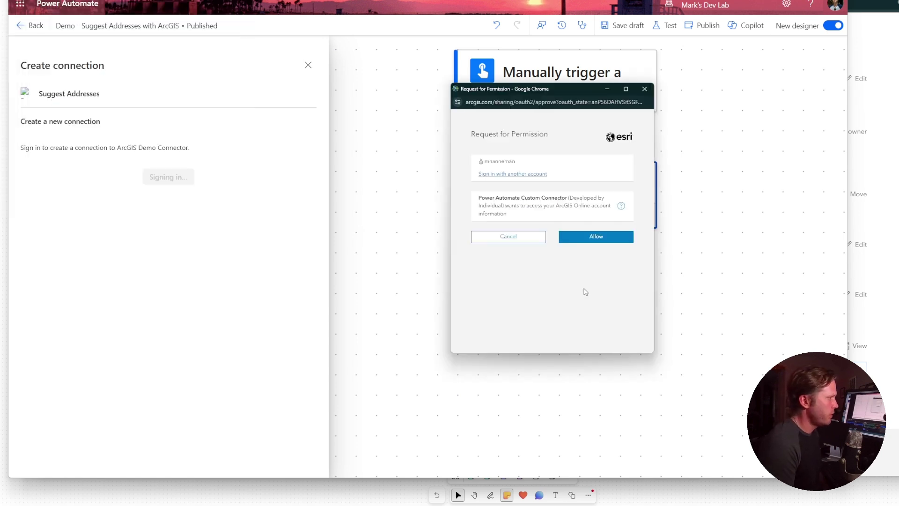
pyautogui.moveTo(481, 197); pyautogui.dragTo(562, 198)
pyautogui.click(593, 274)
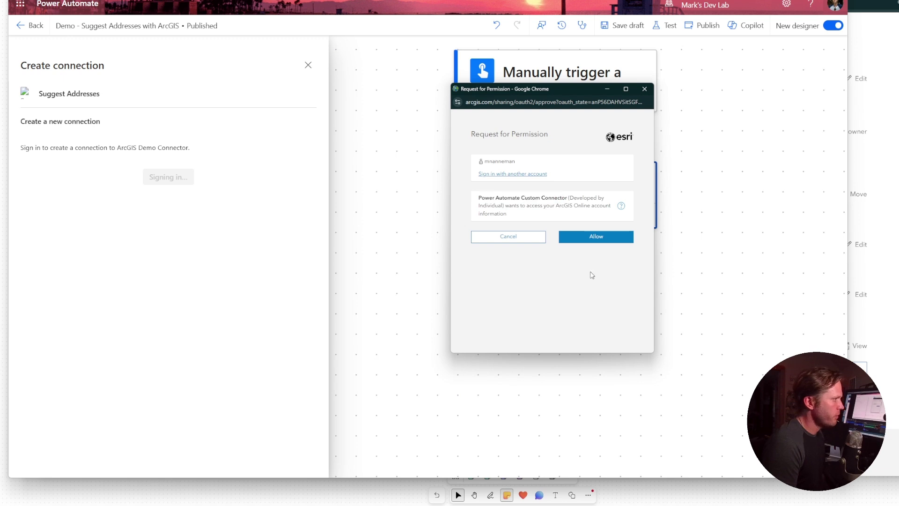
pyautogui.click(584, 240)
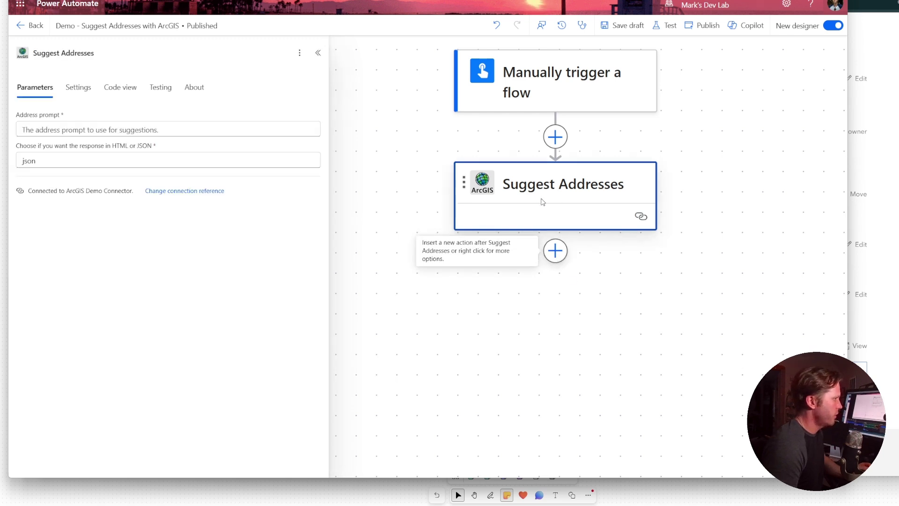
# Step: Set the Address prompt of the Suggest Addresses action to the search dynamic value from the manual trigger
pyautogui.click(71, 133)
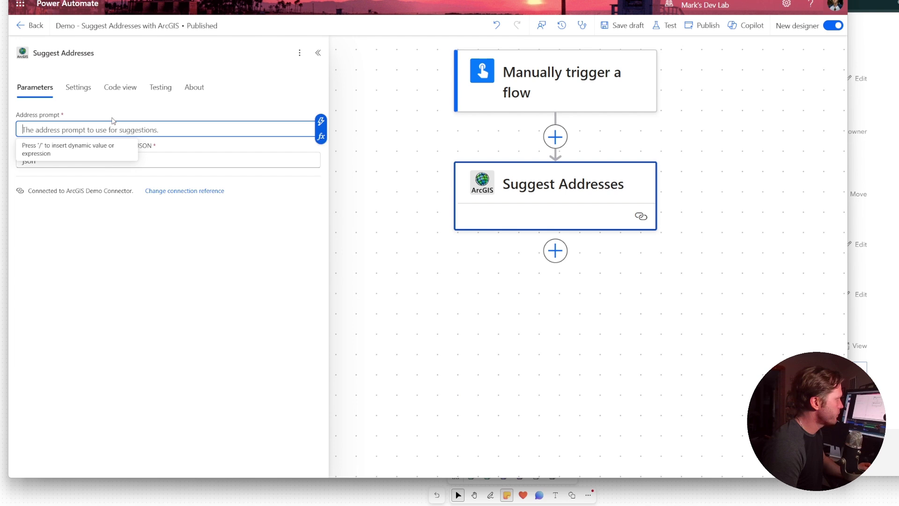
pyautogui.click(146, 120)
pyautogui.click(83, 124)
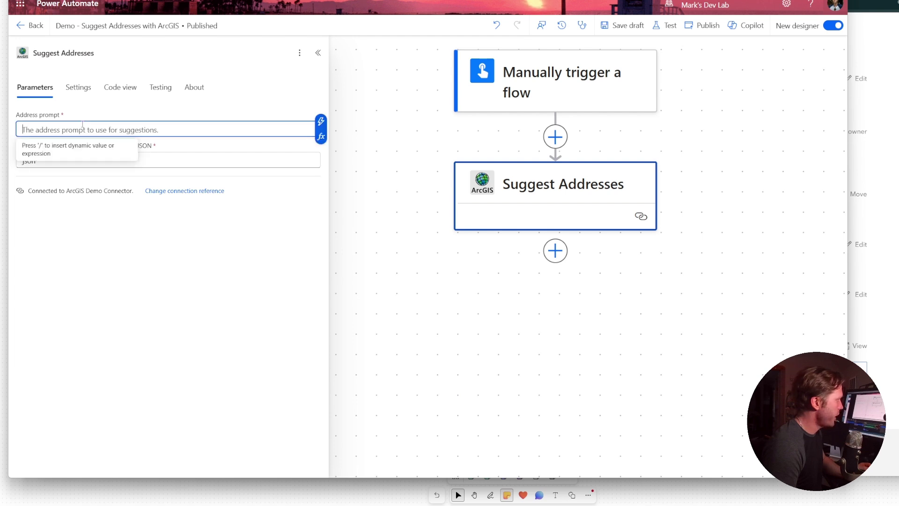
pyautogui.click(56, 157)
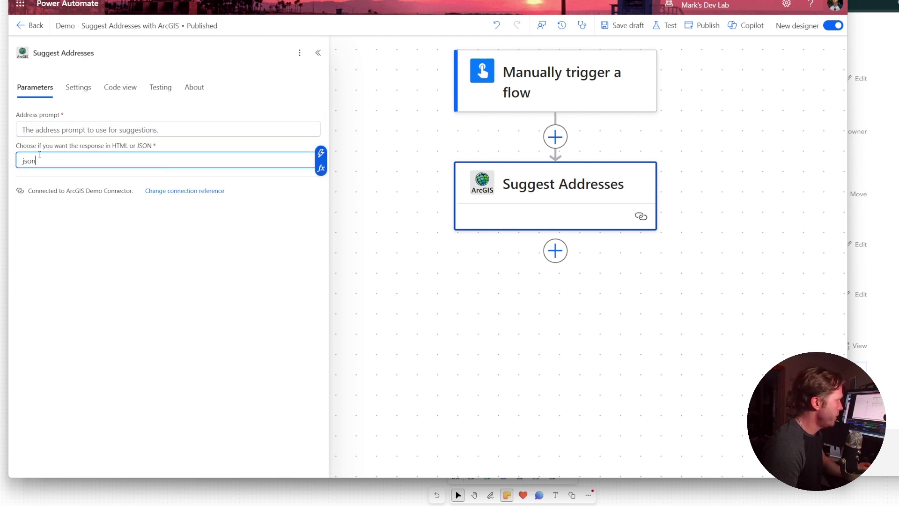
pyautogui.doubleClick(33, 160)
pyautogui.moveTo(32, 159); pyautogui.dragTo(75, 166)
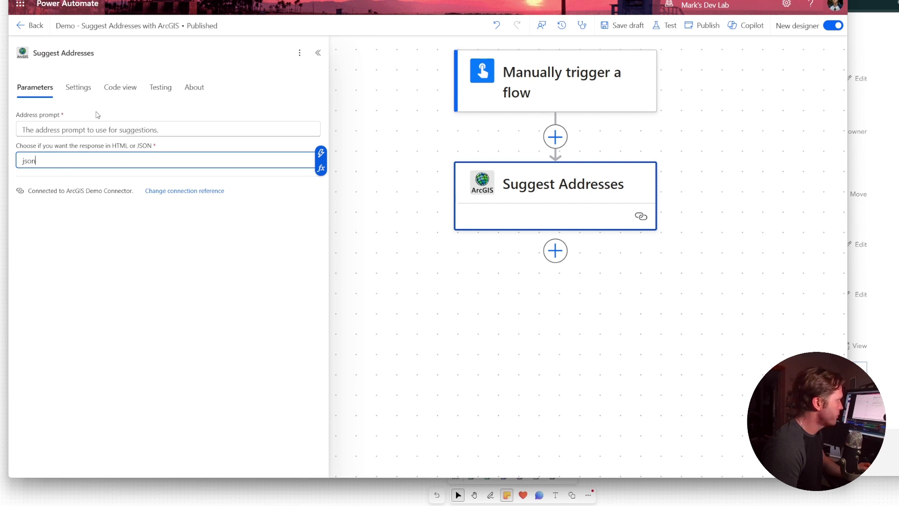
pyautogui.click(175, 125)
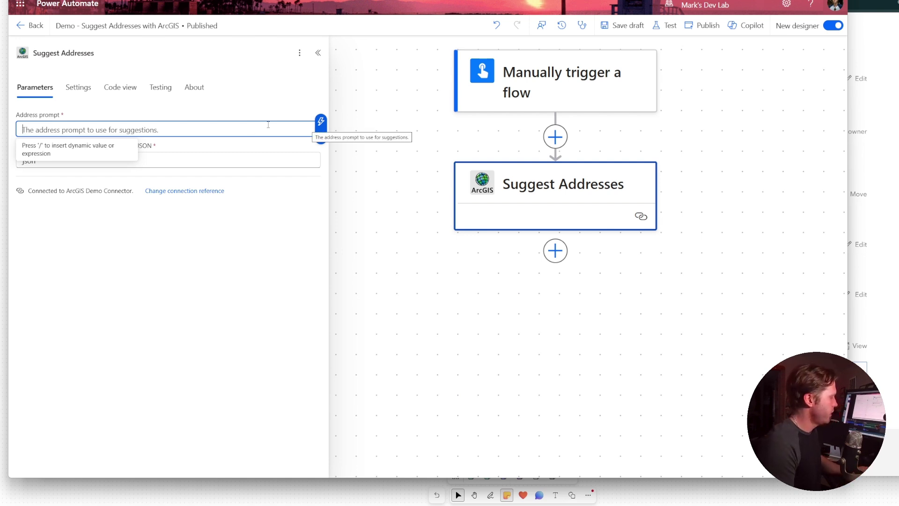
pyautogui.click(319, 121)
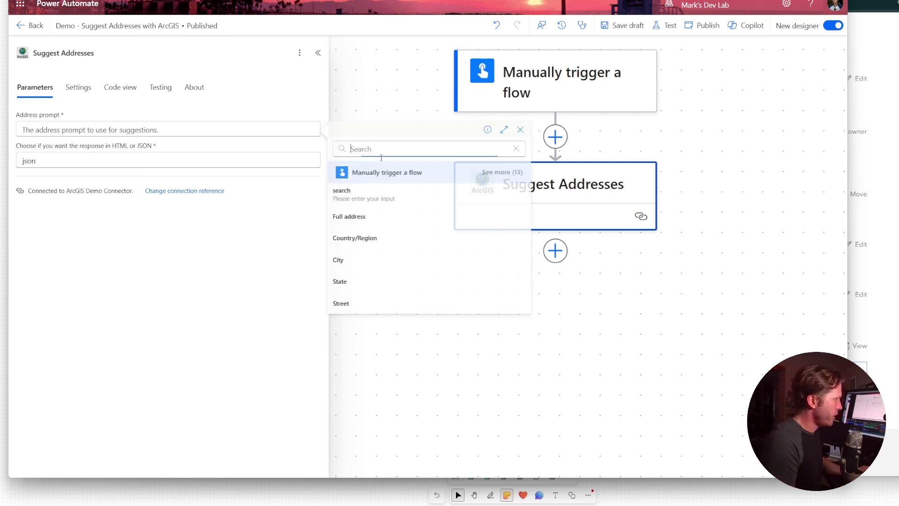
pyautogui.click(391, 192)
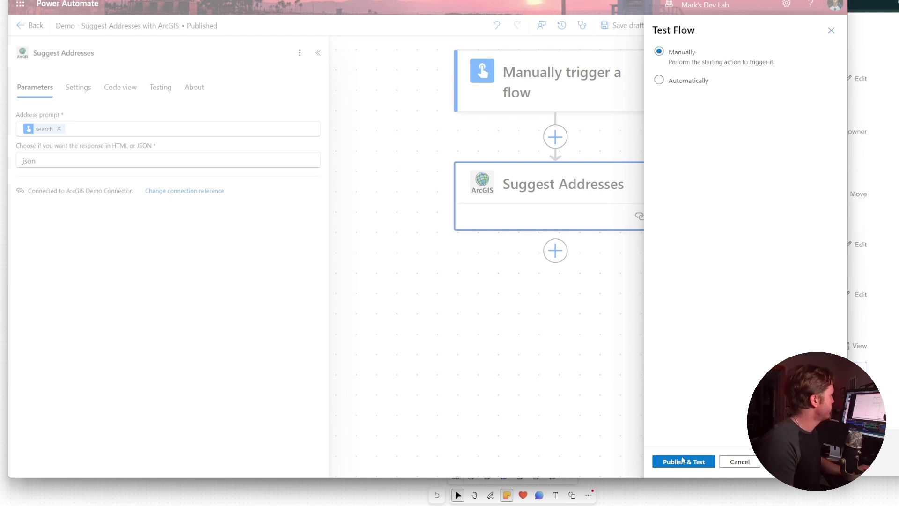
# Step: Publish the flow and test it manually with "springfield mo starbu" as the search input
pyautogui.click(683, 461)
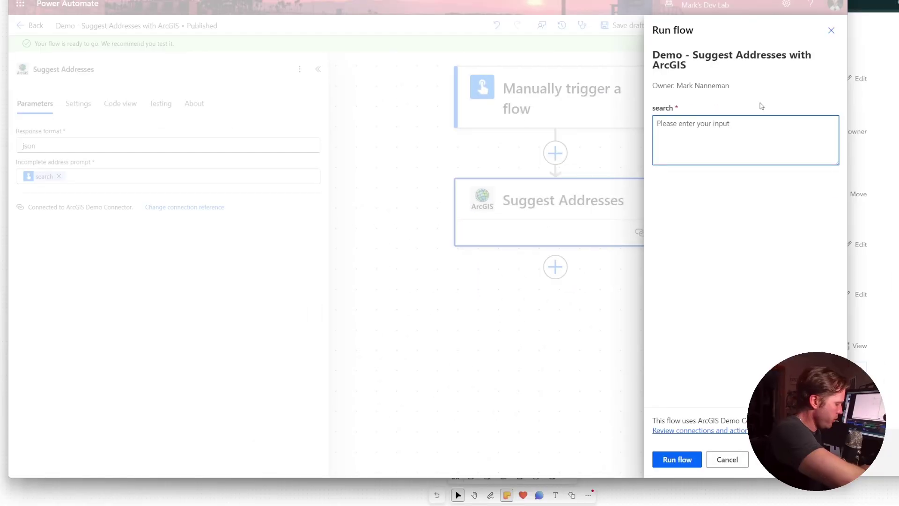
pyautogui.write('spri')
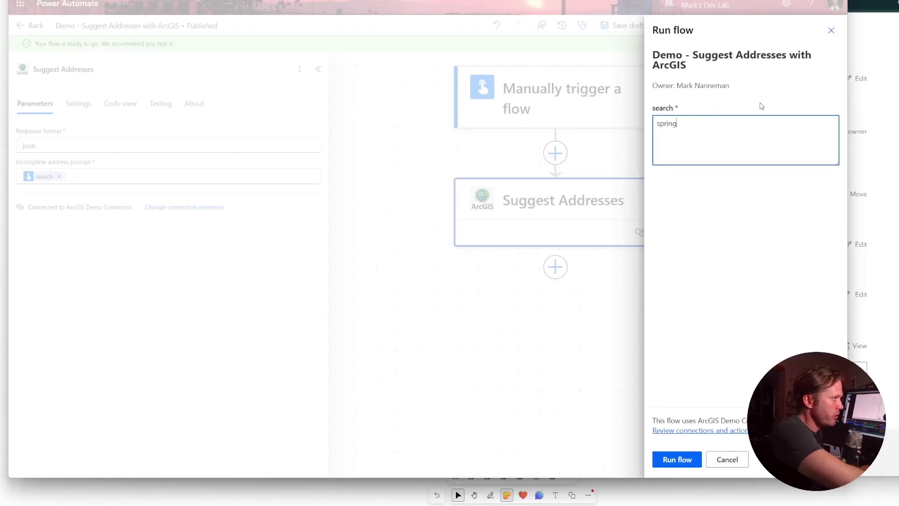
pyautogui.write('ngfield')
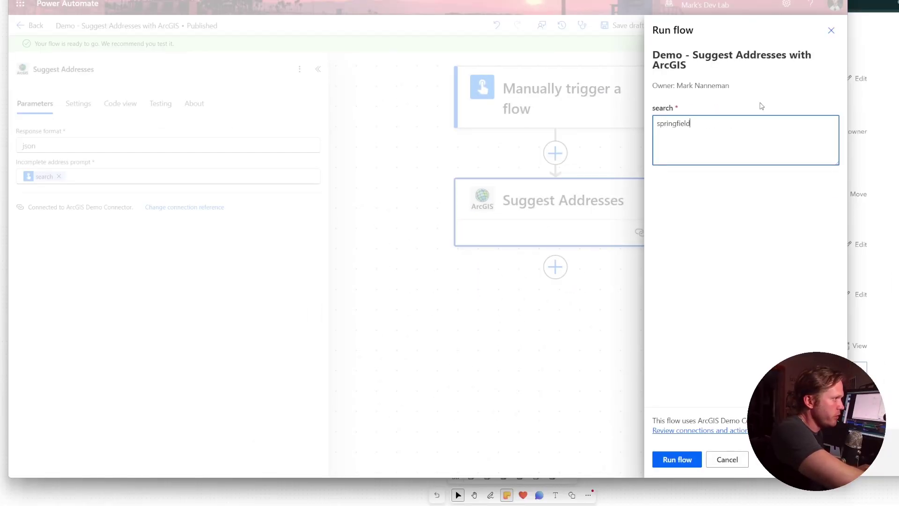
pyautogui.write(' mo starbu')
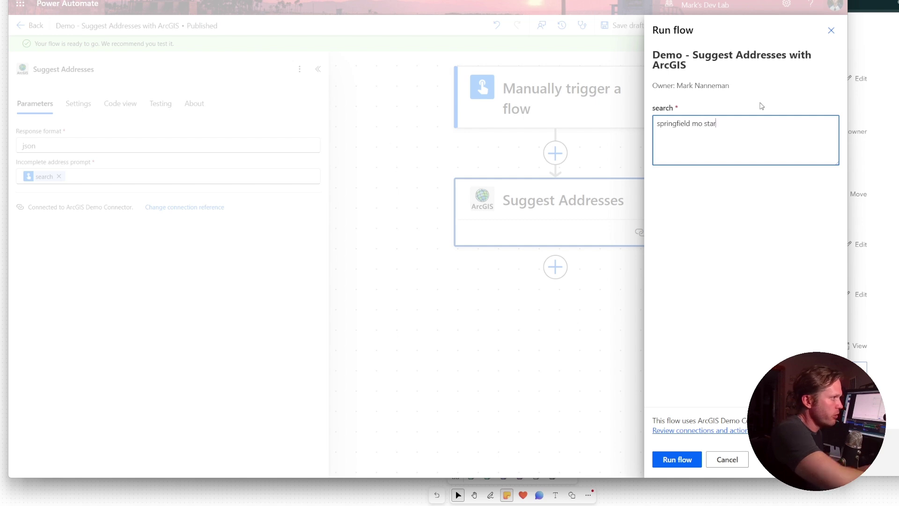
pyautogui.click(682, 458)
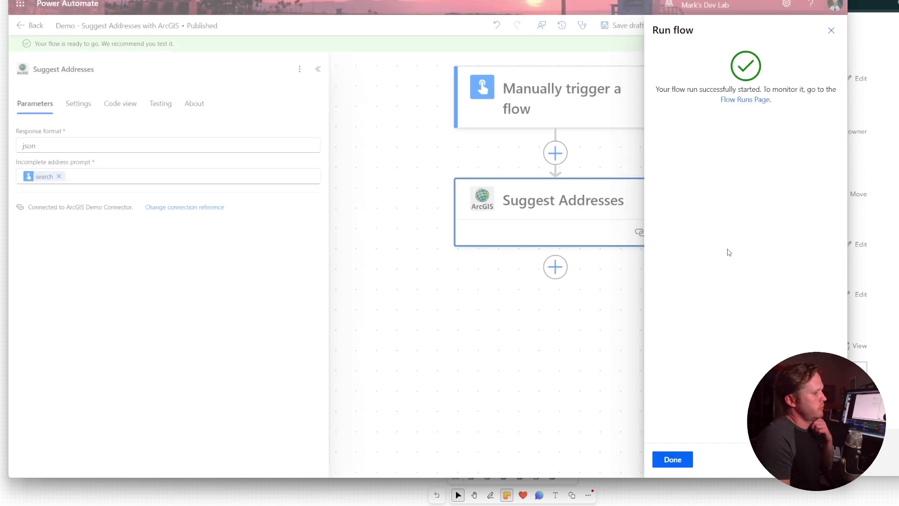
pyautogui.click(673, 459)
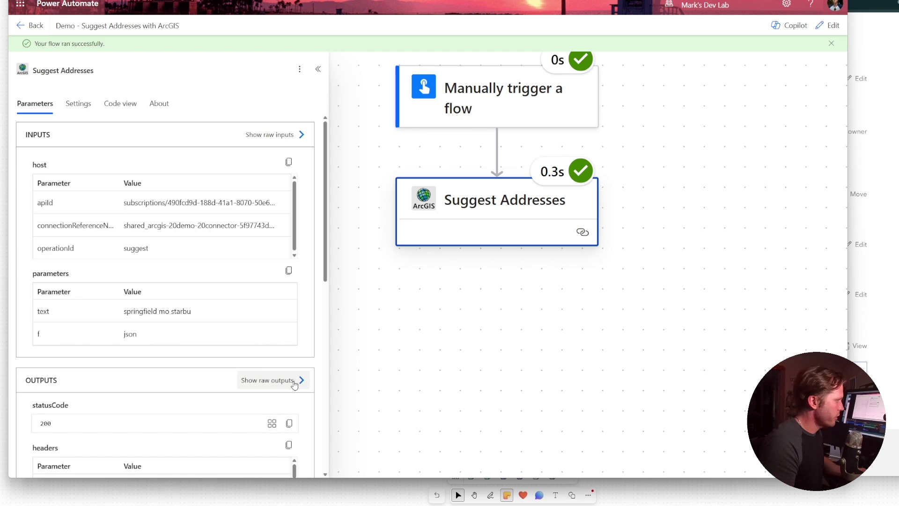
# Step: Show the raw outputs of the Suggest Addresses run and examine the text and magicKey of the returned suggestions
pyautogui.click(295, 384)
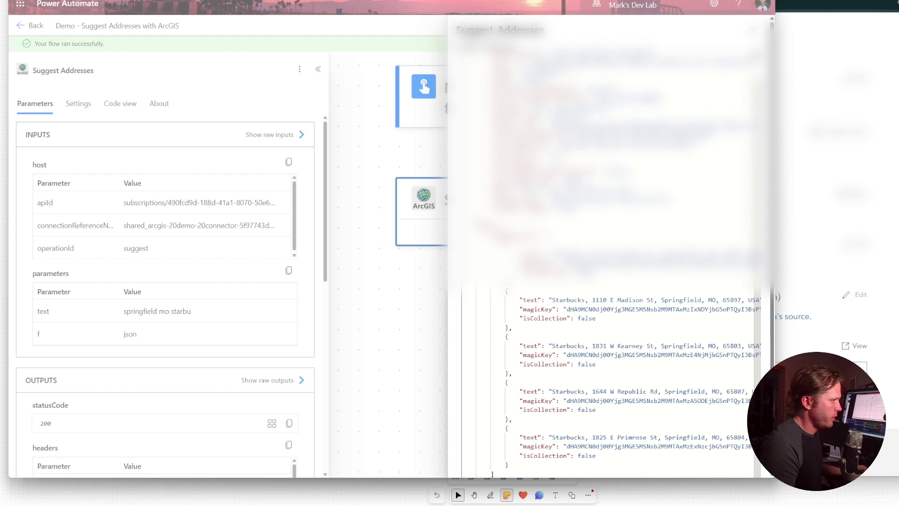
pyautogui.moveTo(464, 288); pyautogui.dragTo(687, 299)
pyautogui.hotkey('ctrl', 'a')
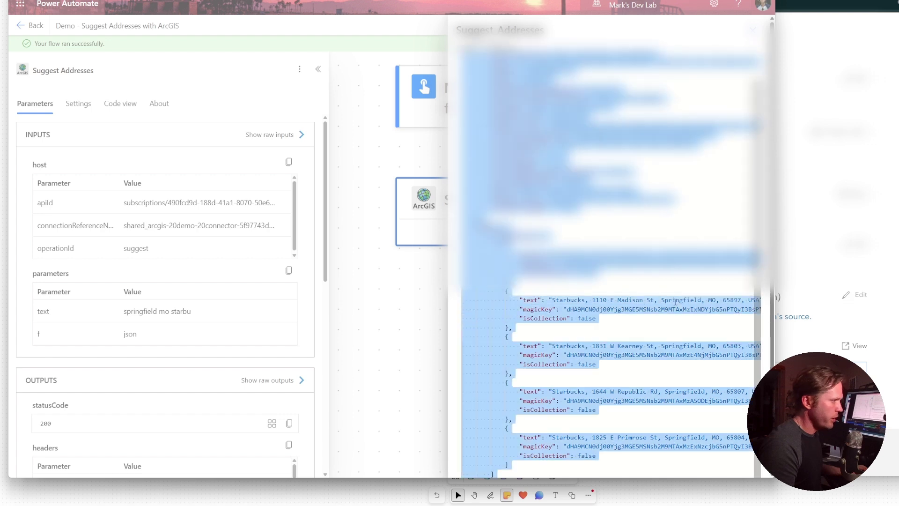
pyautogui.moveTo(535, 346); pyautogui.dragTo(717, 355)
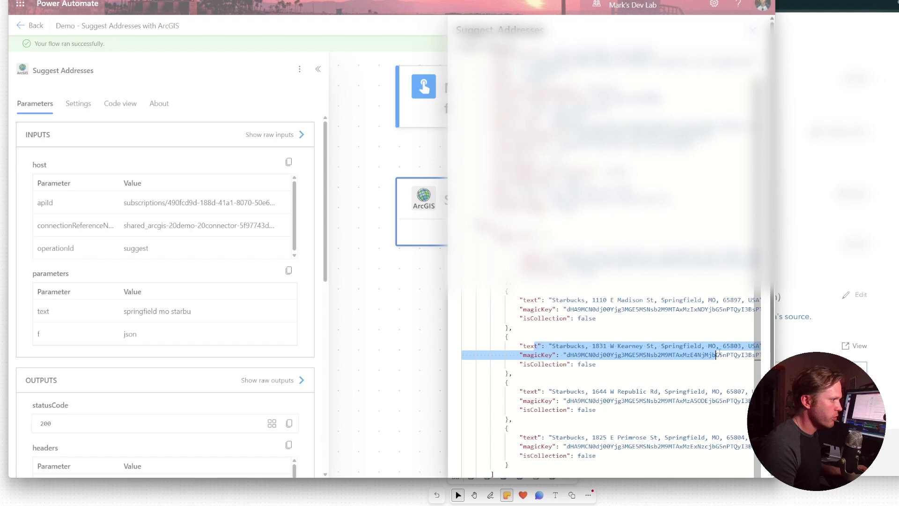